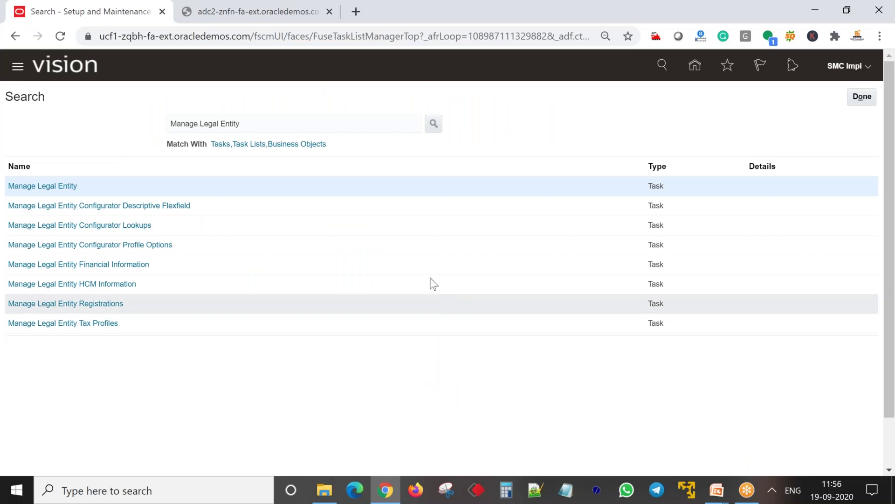
Step: Search the setup tasks for "Assign Legal En", open Assign Legal Entities and check which primary ledger it is scoped to
triple_click(245, 120)
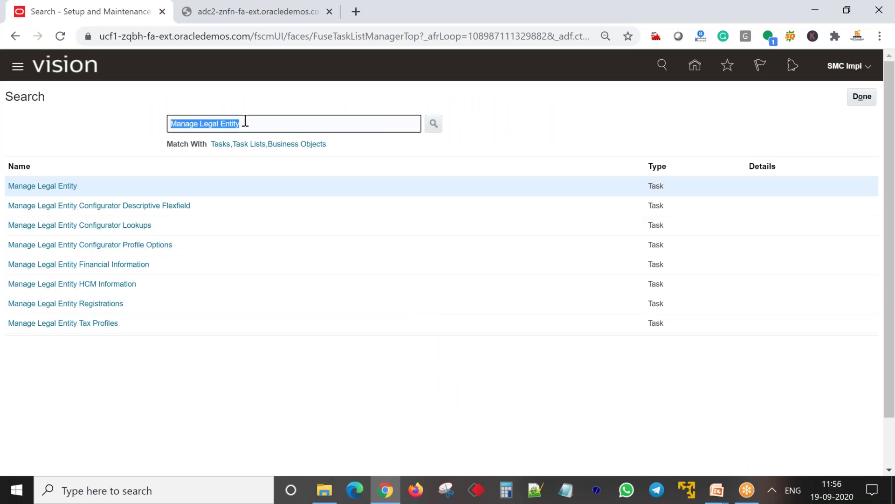
type("Assign")
type(" Led")
type("al En")
key("Return")
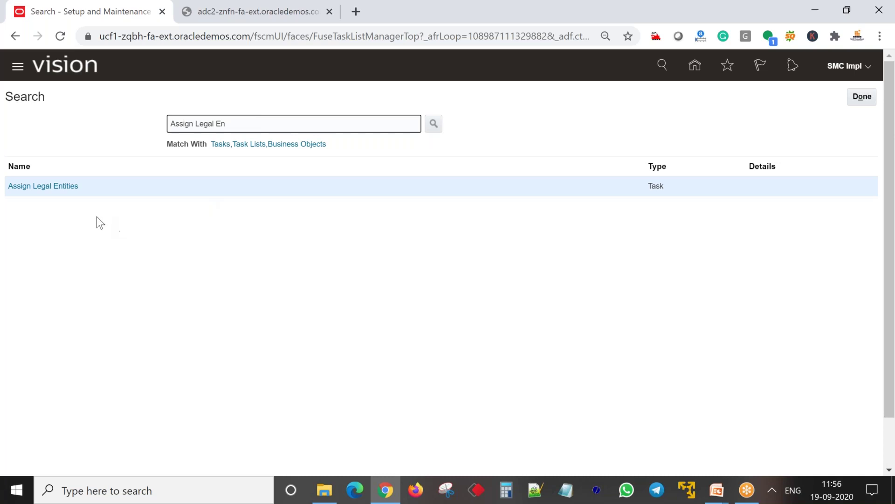
left_click(72, 187)
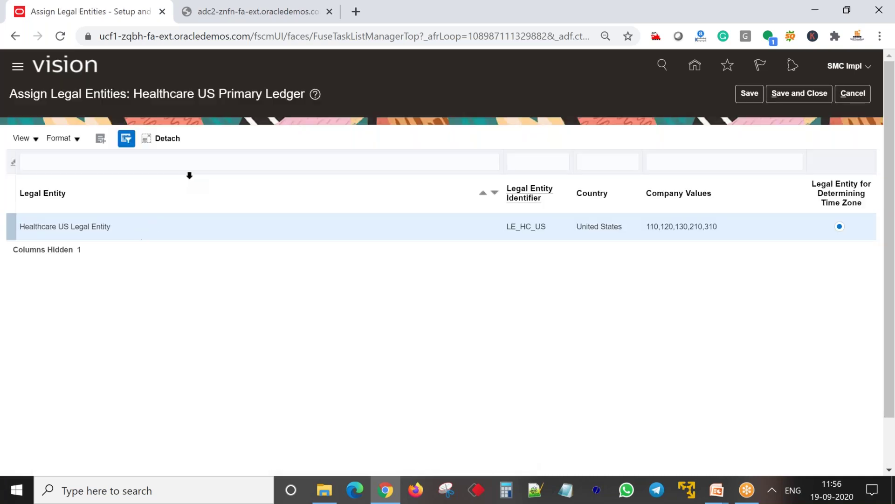
left_click_drag(134, 96, 302, 97)
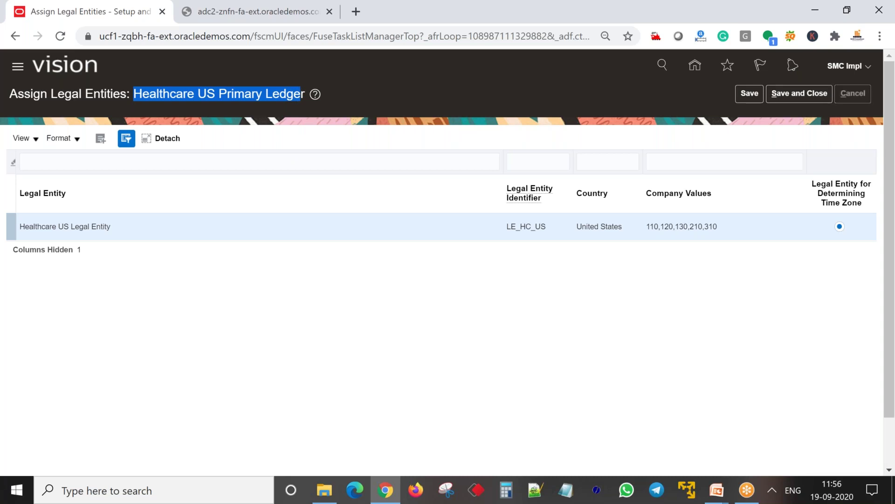
left_click(853, 93)
Step: Return to the setup overview, switch the offering to Financials and show the General Ledger functional area
left_click(861, 96)
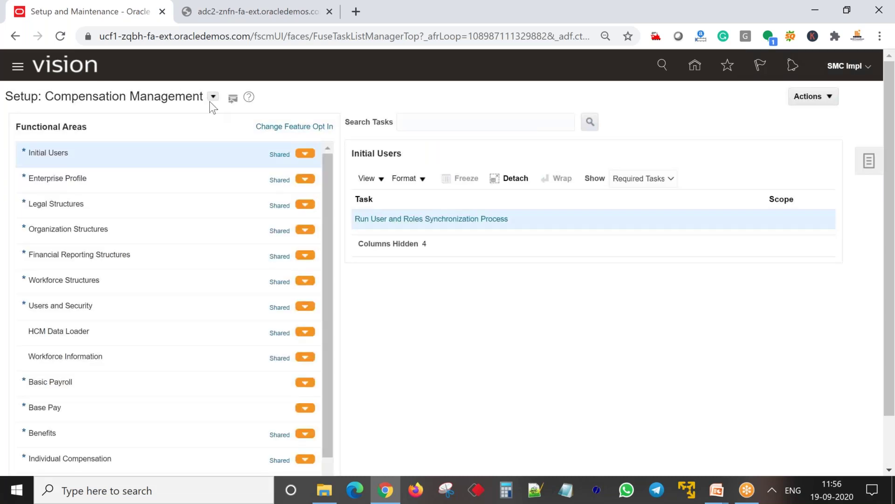
left_click(214, 97)
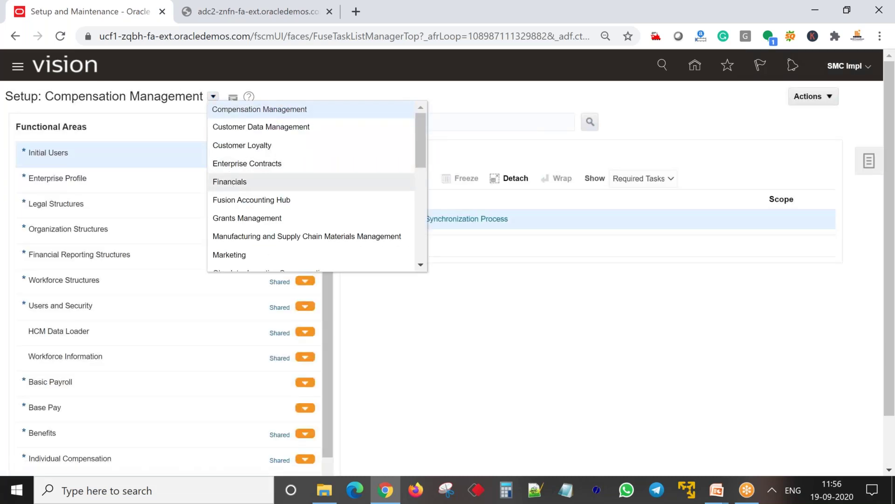
left_click(226, 179)
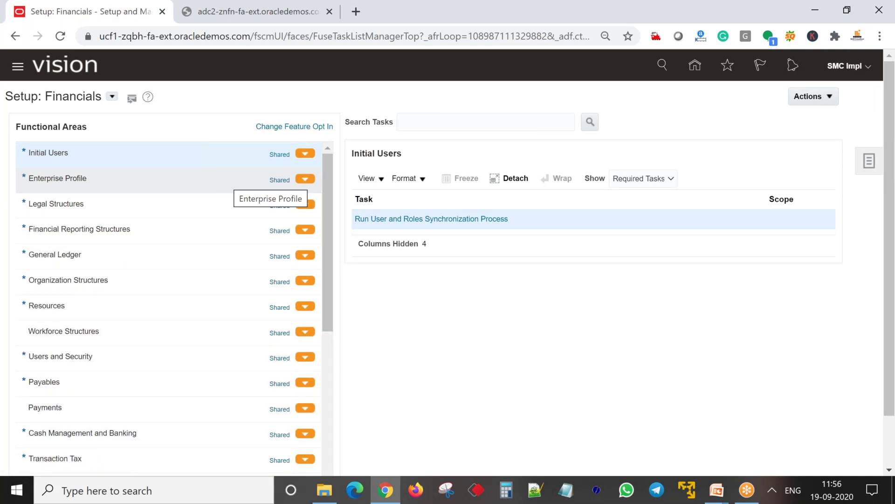
left_click(159, 258)
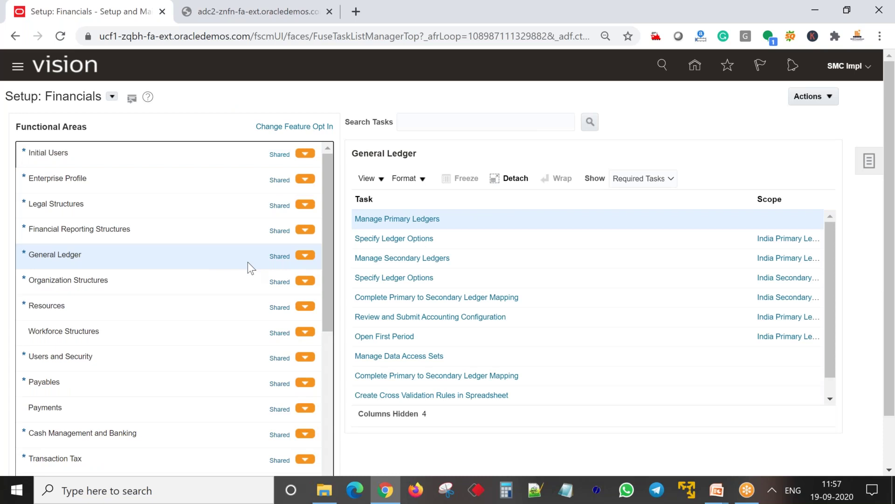
Step: Open Manage Primary Ledgers and look up the India Primary Ledger and its chart of accounts
left_click(417, 219)
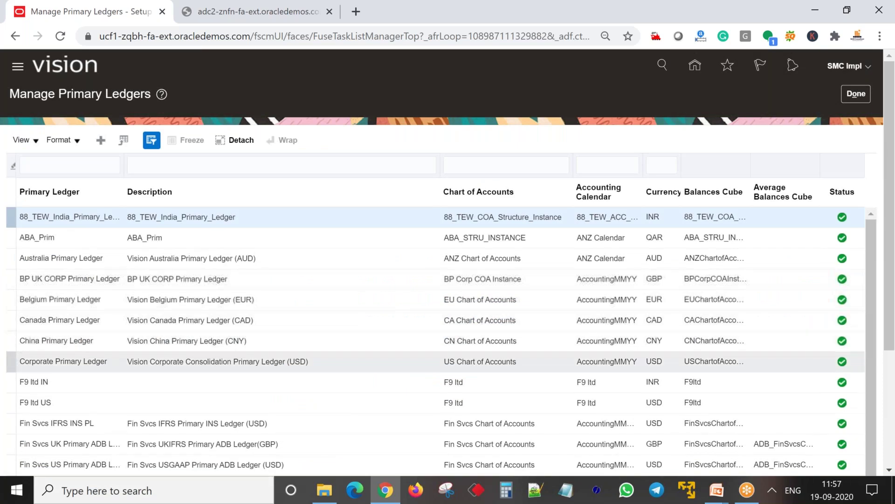
scroll(448, 252, "down", 3)
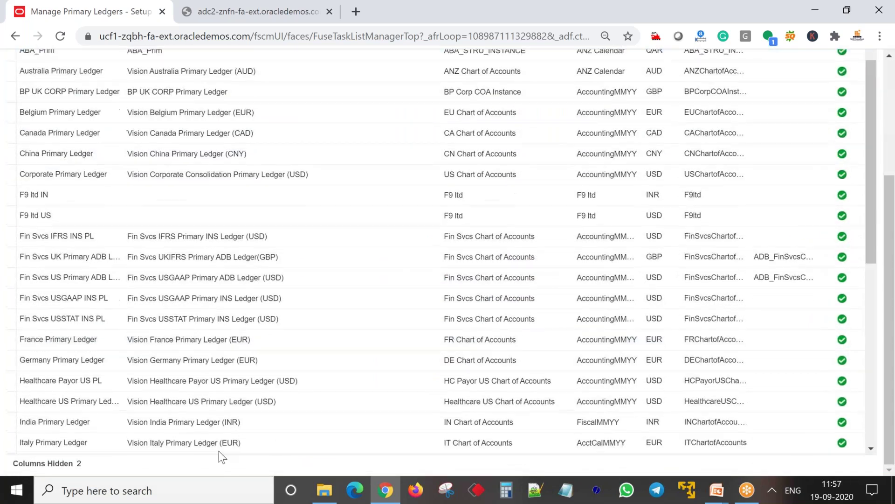
left_click(219, 450)
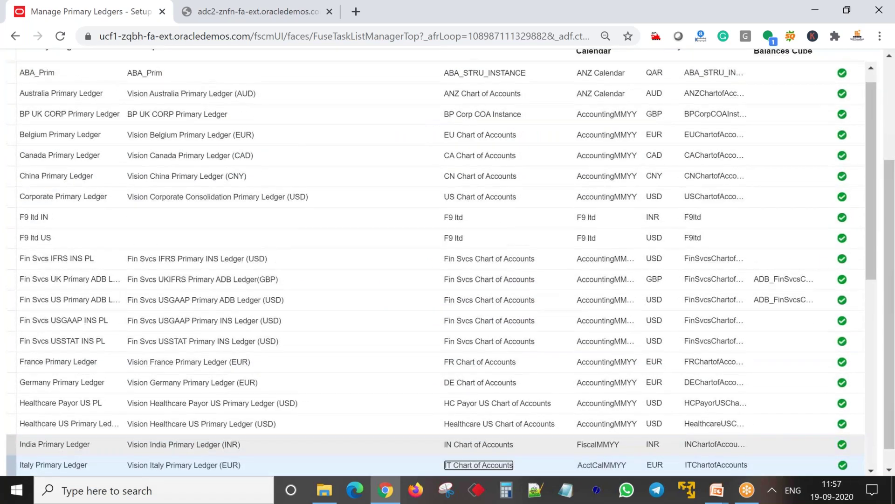
left_click(288, 452)
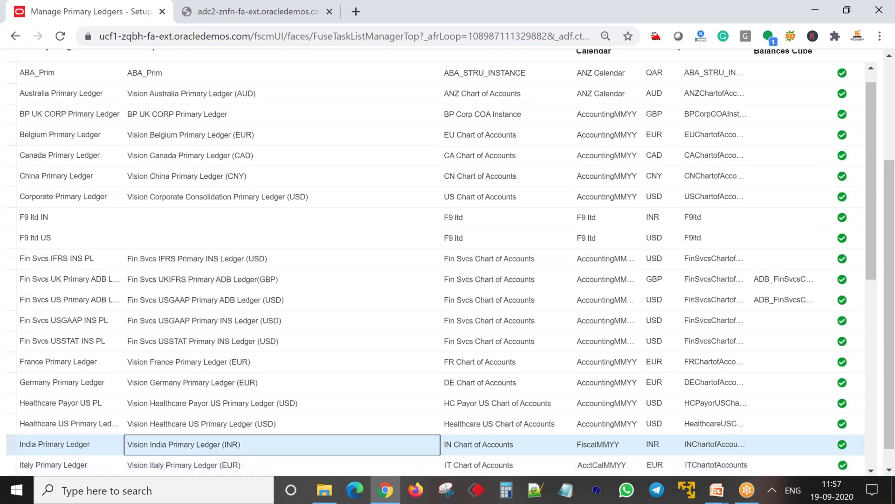
key("Tab")
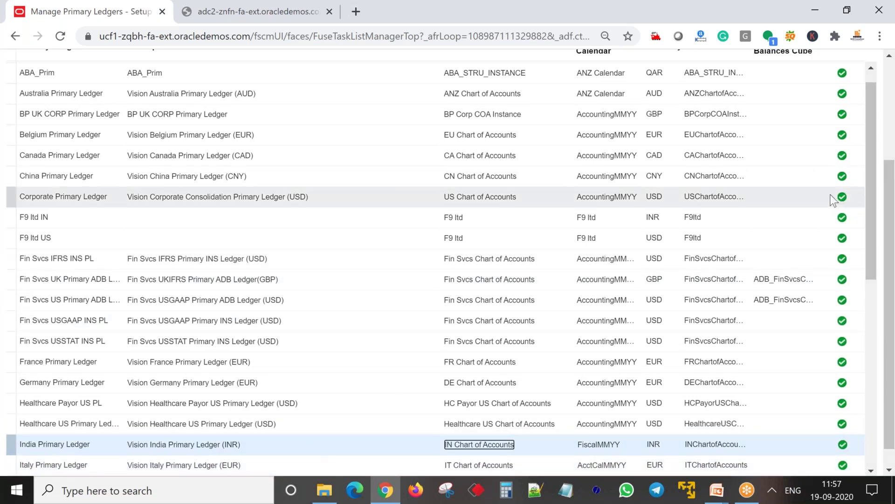
scroll(830, 194, "up", 5)
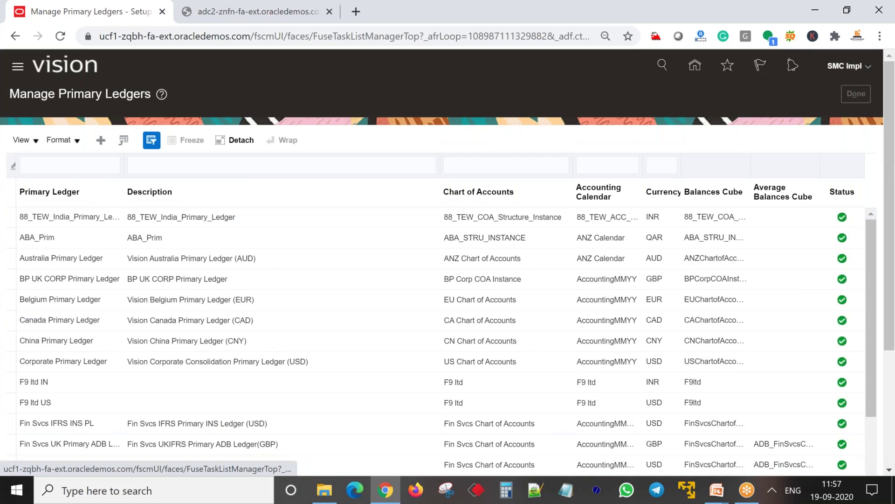
left_click(855, 93)
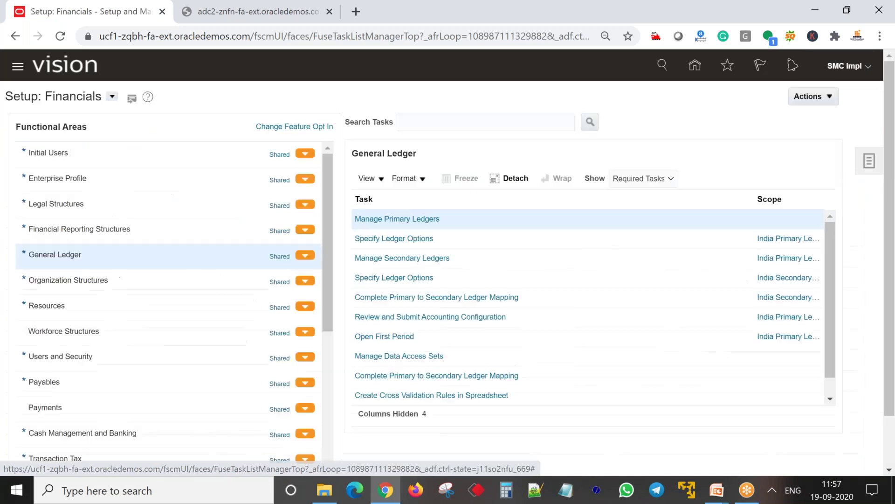
Step: Search the Financials tasks for "Assign Legal En" and check the scope of the Assign Legal Entities task
left_click(499, 122)
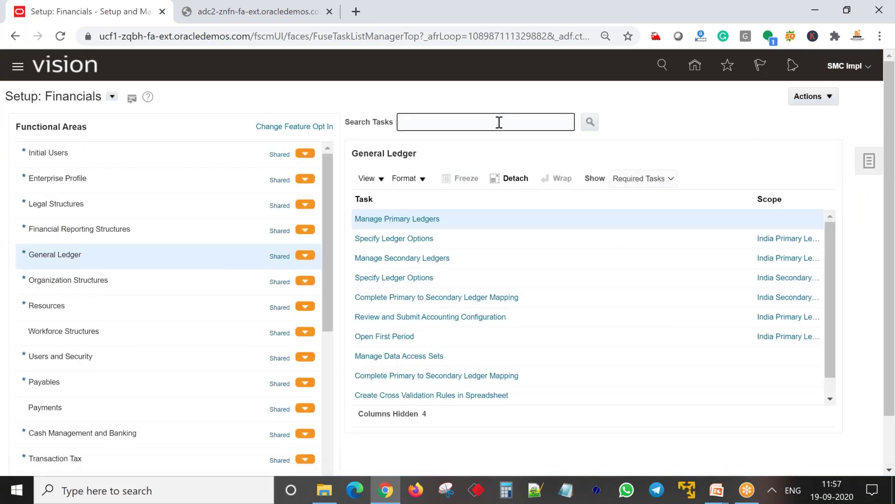
type("Assign Legal En")
key("Return")
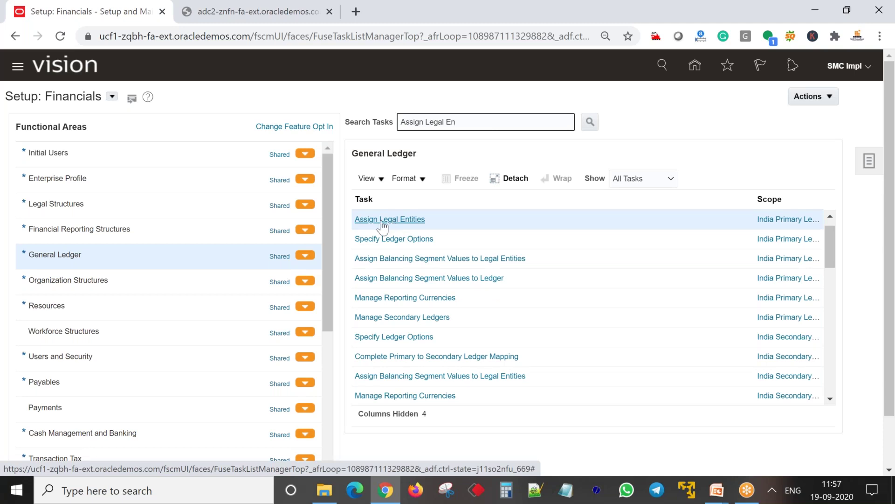
left_click_drag(456, 218, 358, 224)
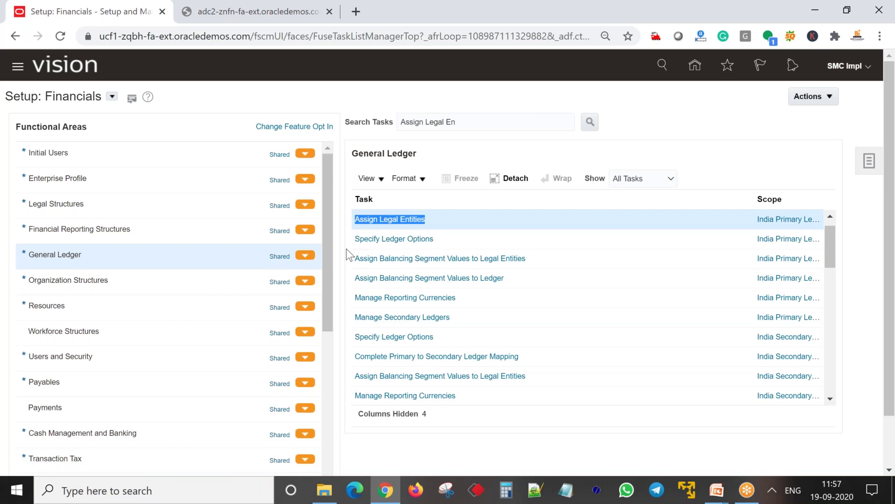
left_click(462, 221)
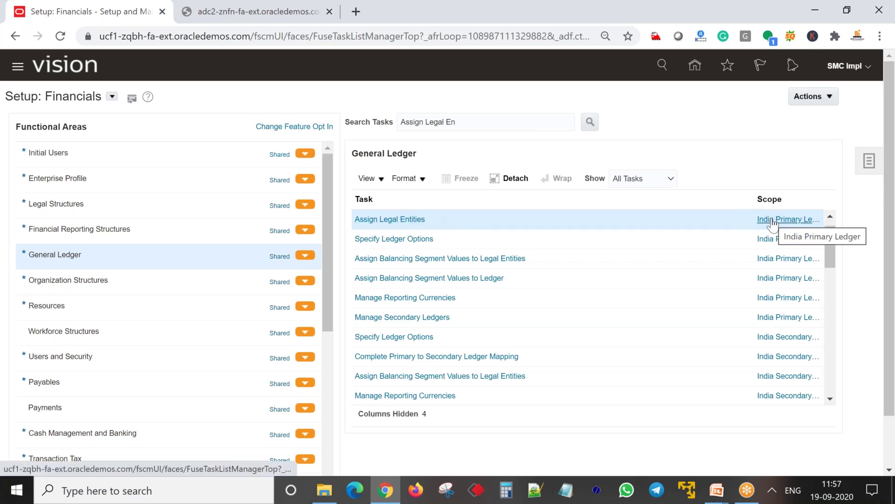
mouse_move(772, 223)
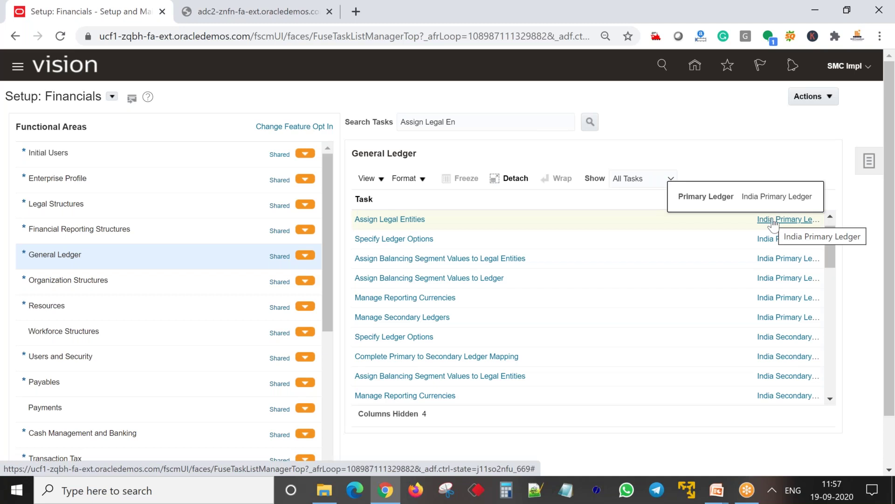
left_click(401, 221)
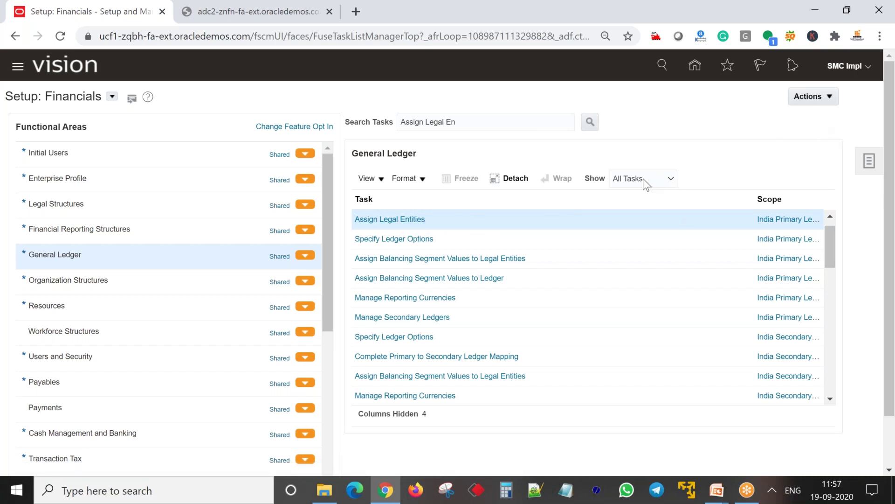
Step: Run the general setup search for "Assign Legal En" and check the ledger scope on the Assign Legal Entities page
left_click(866, 164)
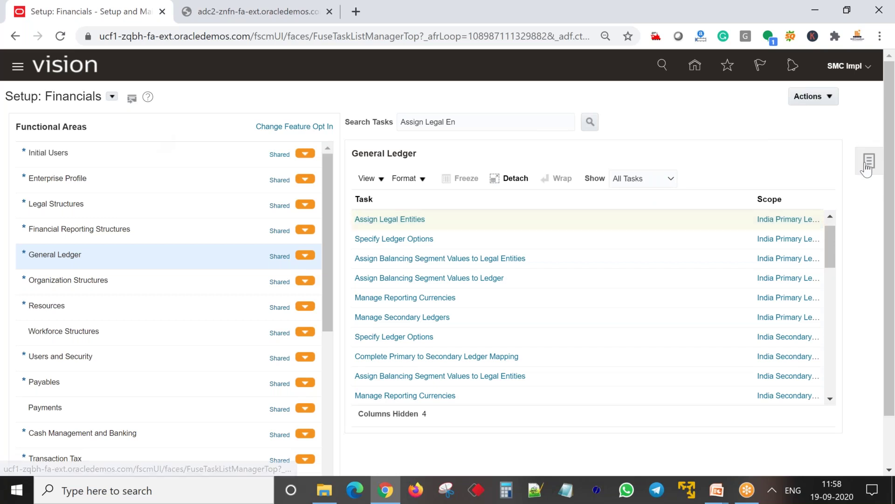
left_click(773, 192)
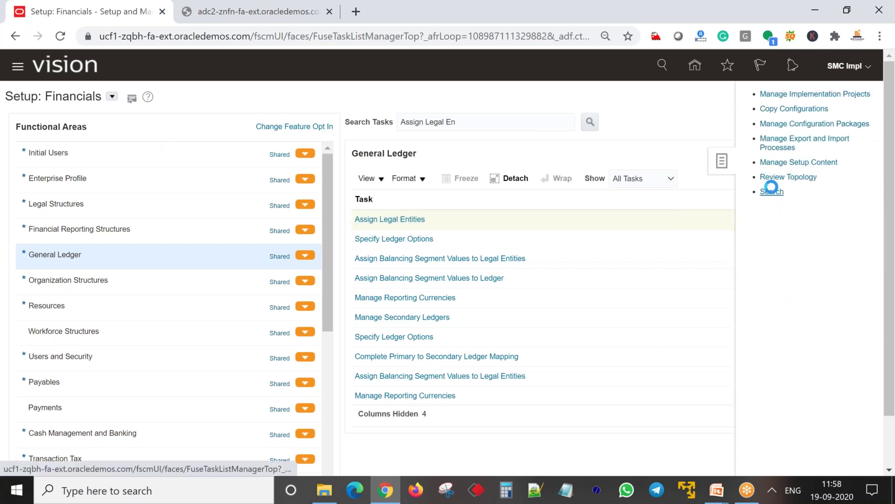
left_click(210, 123)
type("Assign Legal En")
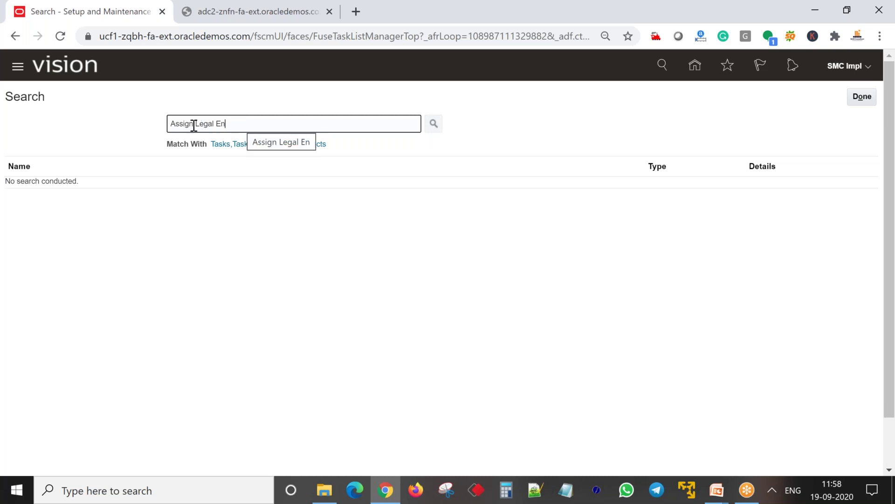
triple_click(194, 125)
key("Return")
type("As")
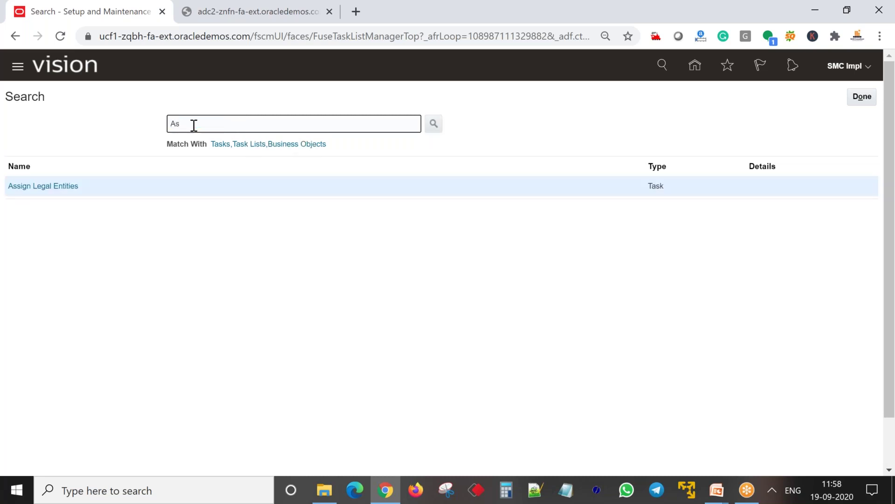
left_click(52, 187)
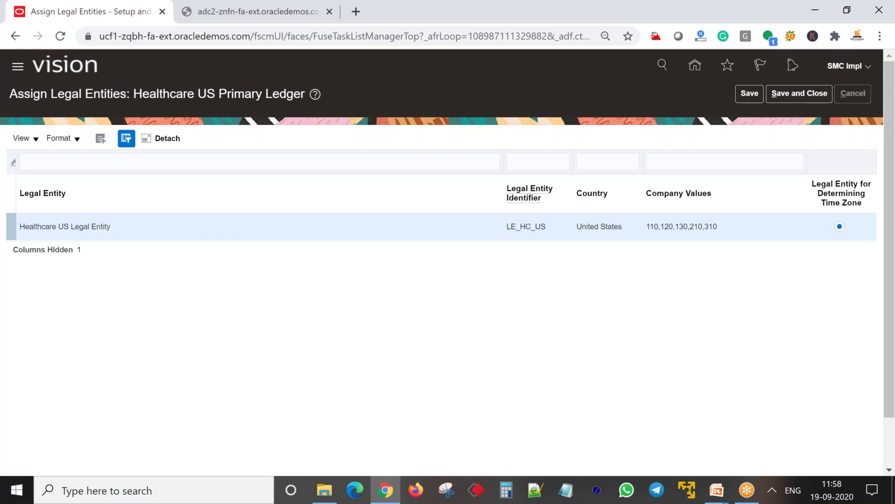
left_click(853, 94)
Step: Search for "%Primary Ledger%" and open Manage Primary Ledgers from the Primary Ledger business object
left_click(371, 124)
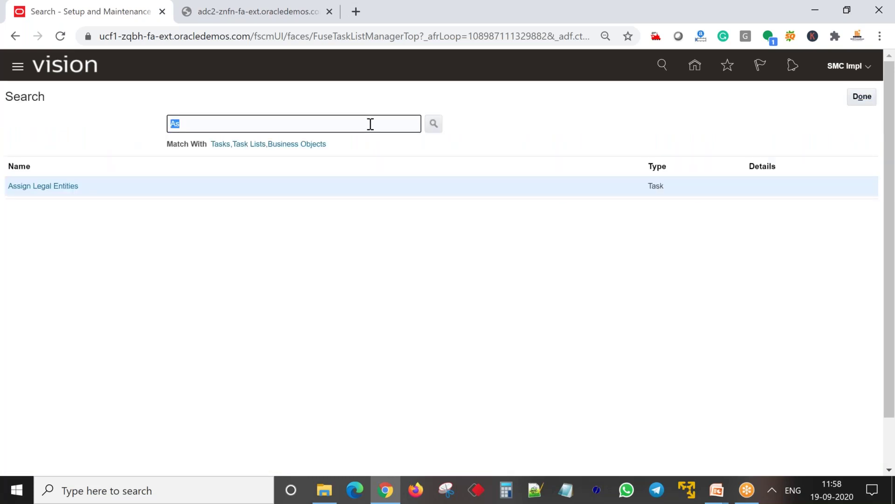
key("BackSpace")
type("%Primary Ledger%")
key("Return")
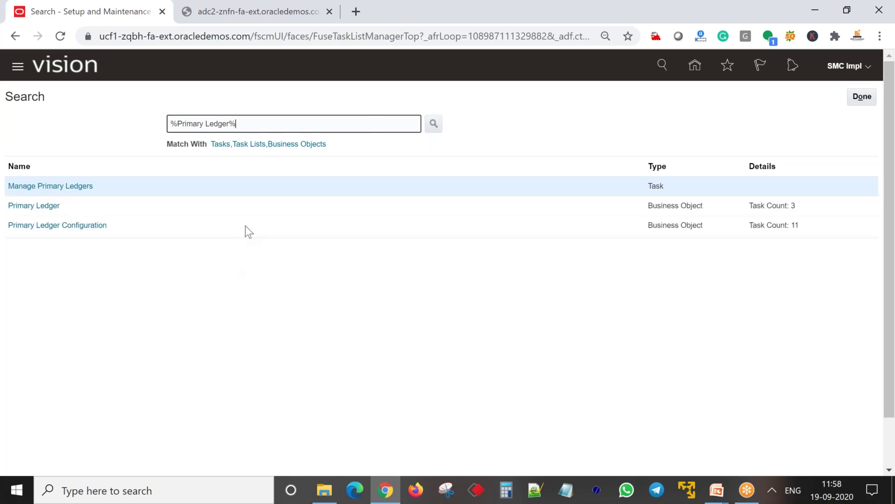
left_click(49, 206)
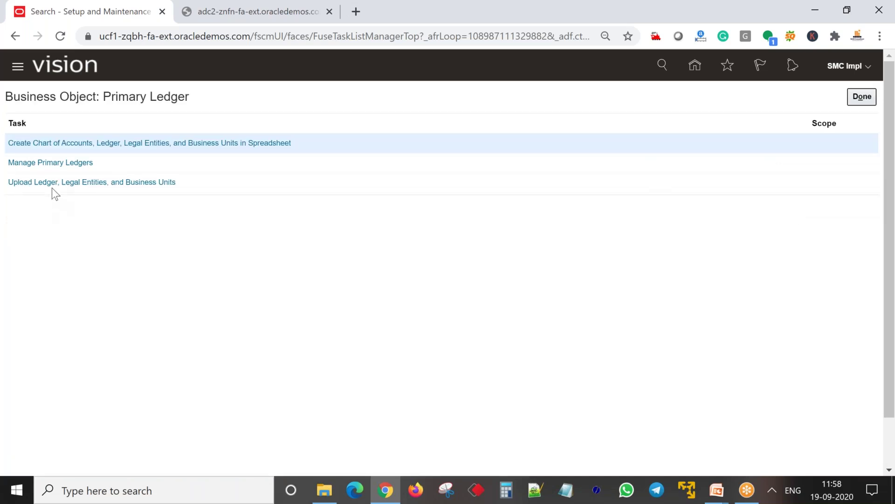
left_click(54, 162)
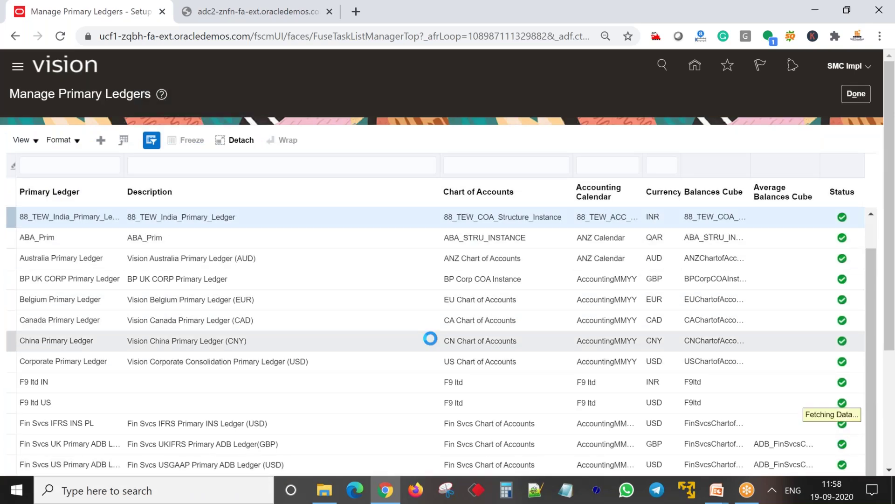
Step: Examine the list of primary ledgers, focusing on the India Primary Ledger and its chart of accounts
scroll(430, 338, "down", 10)
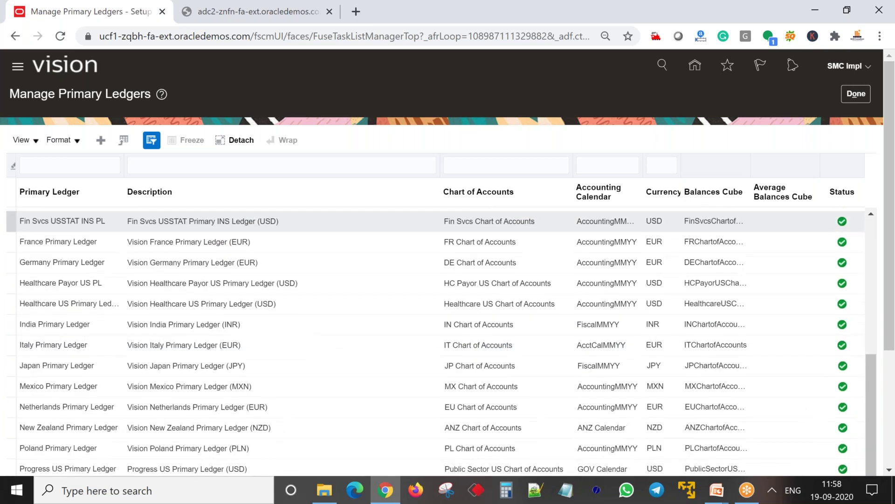
scroll(328, 365, "down", 2)
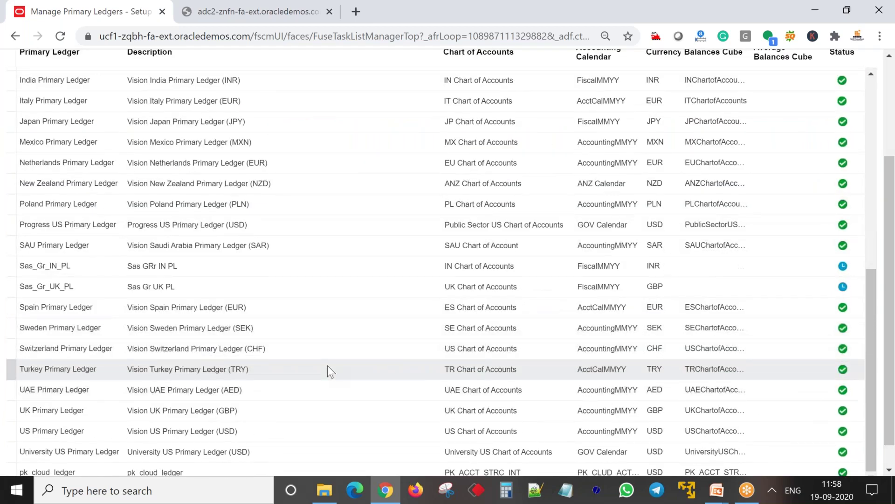
scroll(327, 365, "up", 3)
scroll(327, 365, "up", 3)
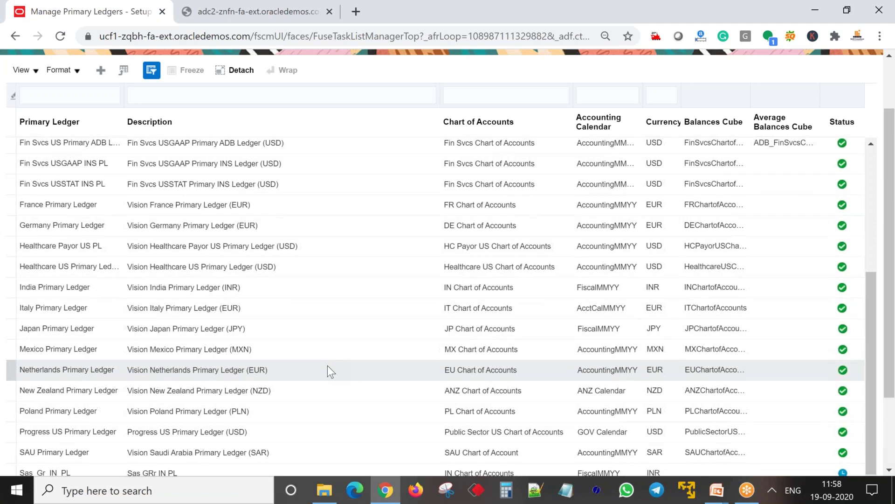
scroll(327, 368, "down", 2)
left_click(280, 161)
left_click(480, 158)
scroll(479, 158, "down", 1)
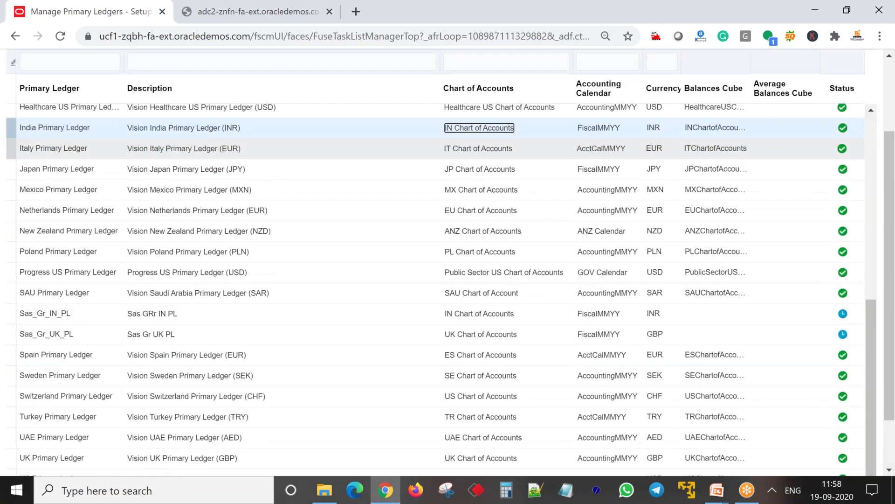
scroll(871, 258, "up", 10)
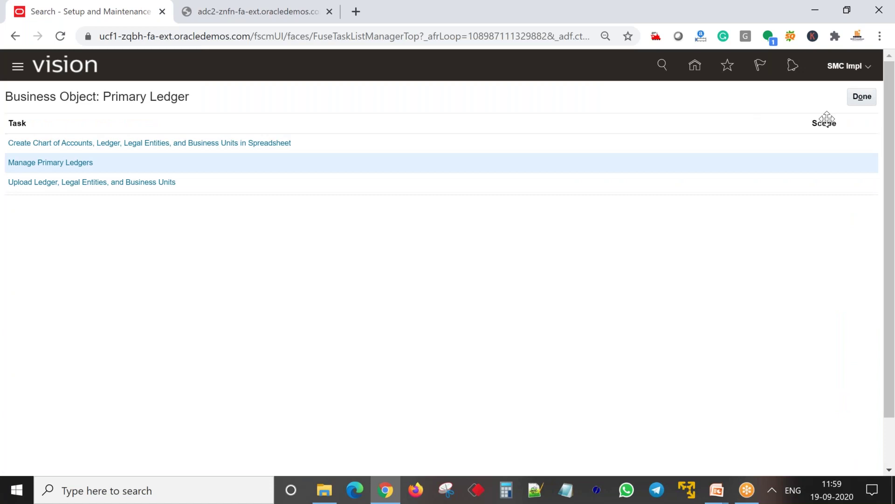
Step: Run the general setup search for "Assign Legal E", check the ledger scope of the Assign Legal Entities task, and leave it without saving
left_click(862, 96)
left_click(318, 124)
triple_click(317, 124)
type("M")
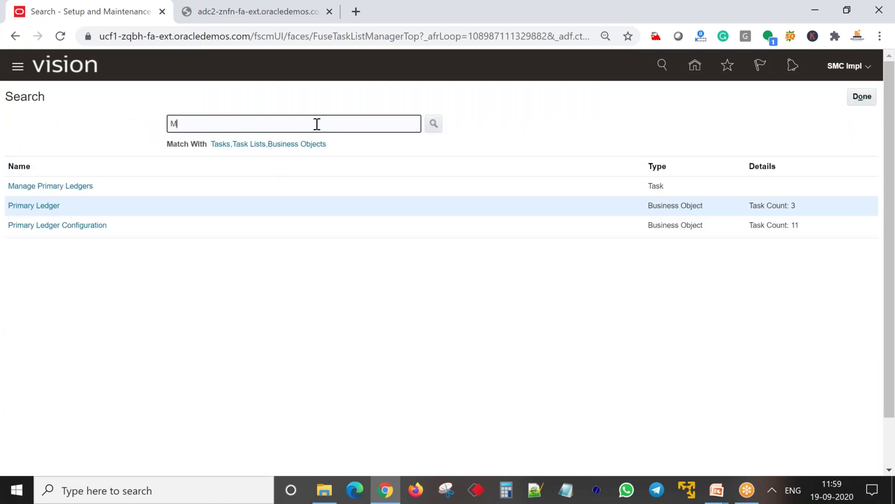
key("BackSpace")
type("Assign Legal E")
key("Return")
left_click(56, 186)
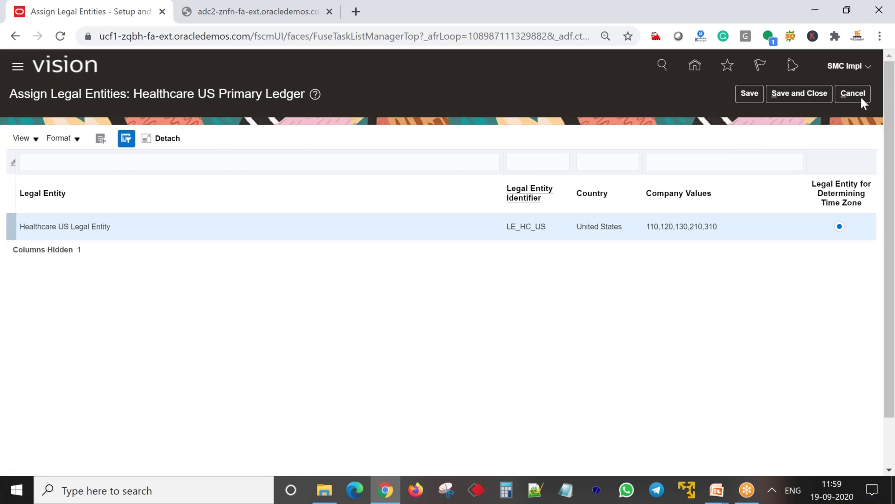
left_click(854, 95)
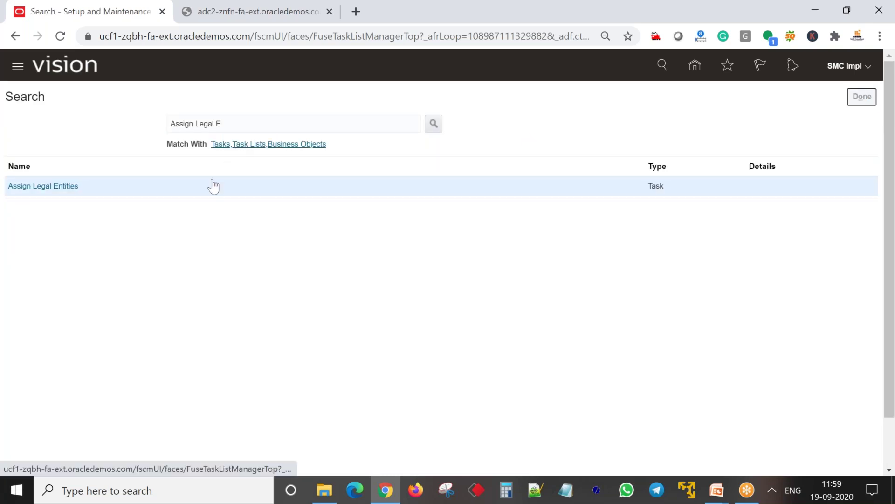
Step: Switch to the Financials setup, search its tasks for "Assign Legal en", and open Assign Legal Entities scoped to India Primary Ledger
left_click(213, 96)
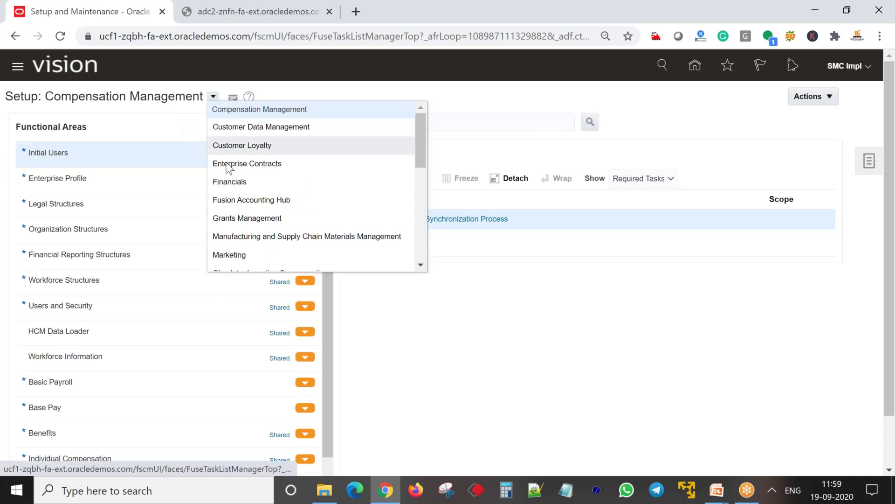
left_click(229, 183)
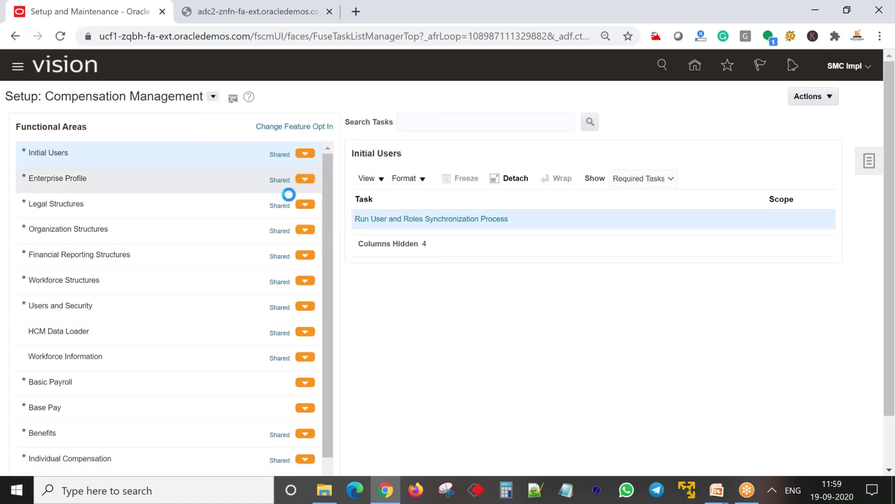
left_click(455, 121)
type("Asso")
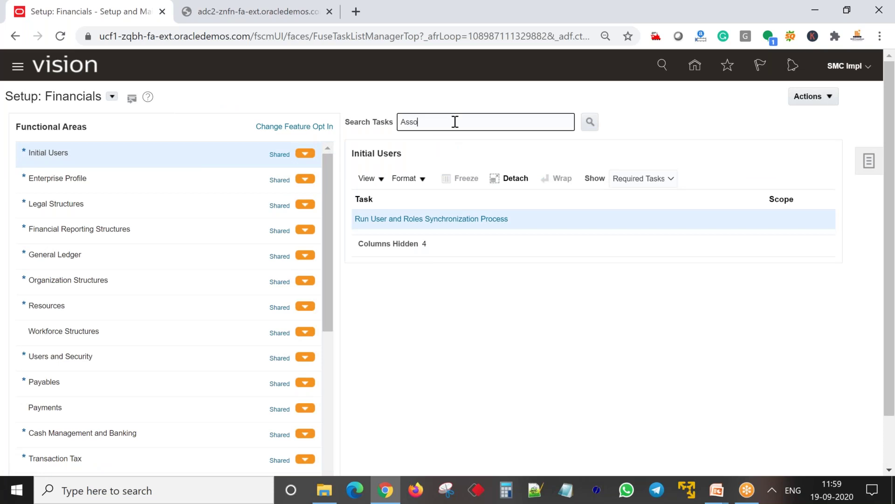
key("BackSpace")
type("og")
key("BackSpace")
key("BackSpace")
type("ign Legal en")
key("Return")
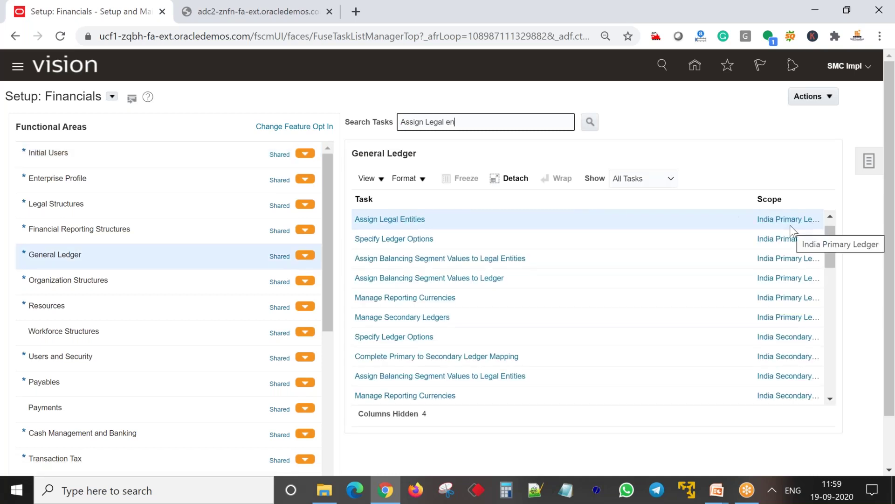
left_click(392, 220)
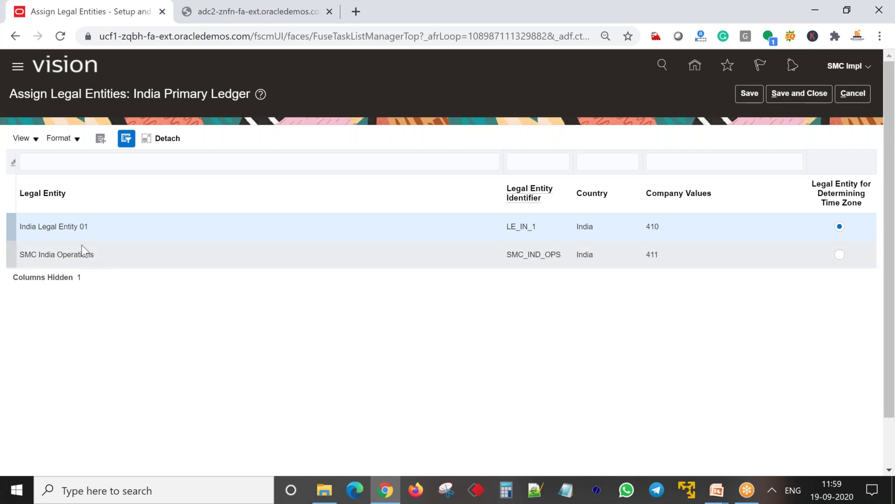
Step: Start adding a legal entity to the India Primary Ledger and search for the legal entity "SMC Demo Pvt Ltd"
left_click(100, 139)
left_click(254, 220)
type("SMC Dem")
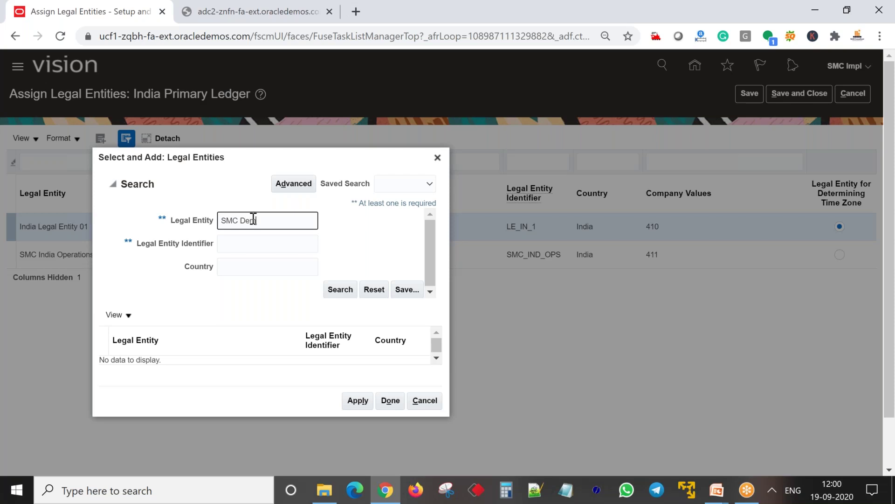
type("o PVt")
key("BackSpace")
key("BackSpace")
key("BackSpace")
type("vt Ltd")
left_click(335, 291)
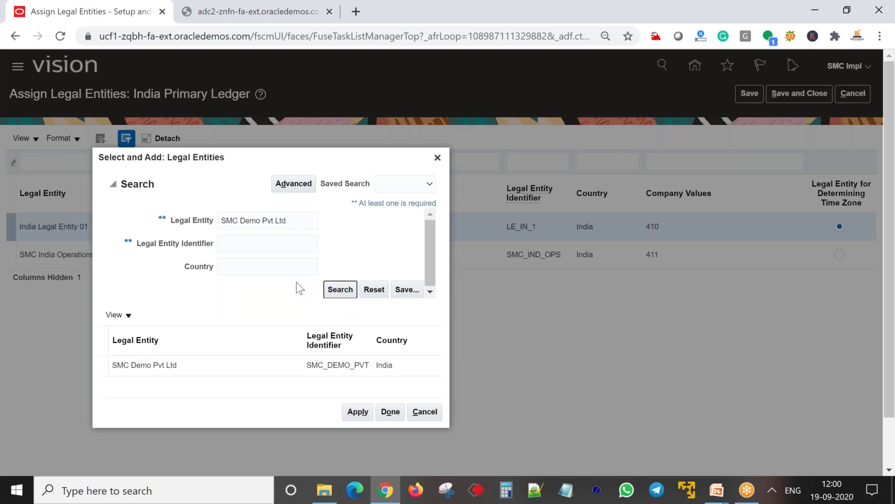
Step: Add the SMC Demo Pvt Ltd legal entity to the India Primary Ledger and finish the selection
left_click(257, 365)
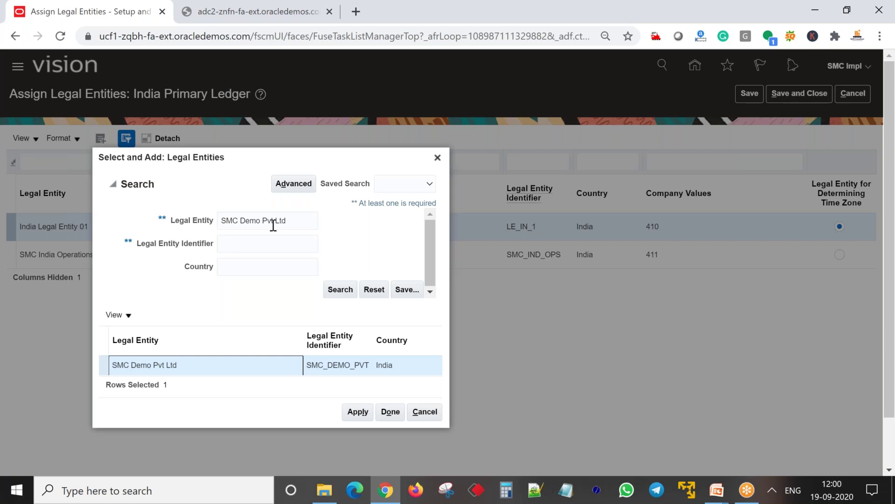
left_click(353, 412)
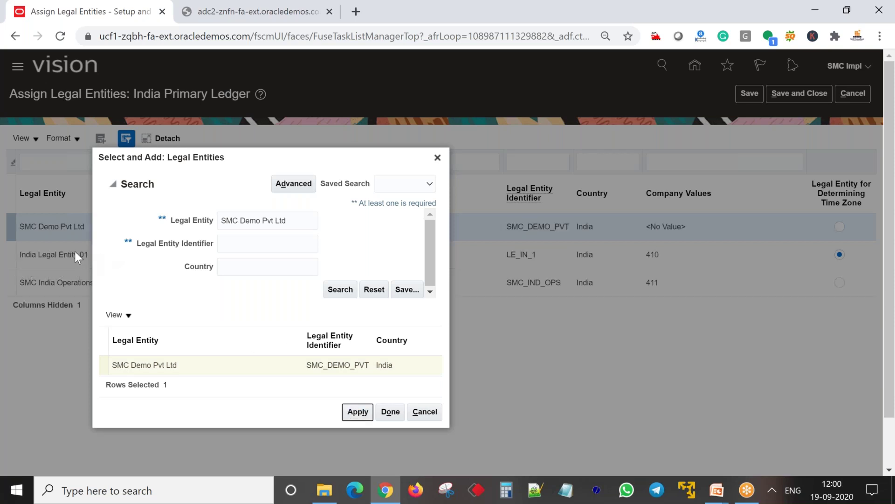
left_click_drag(190, 154, 355, 152)
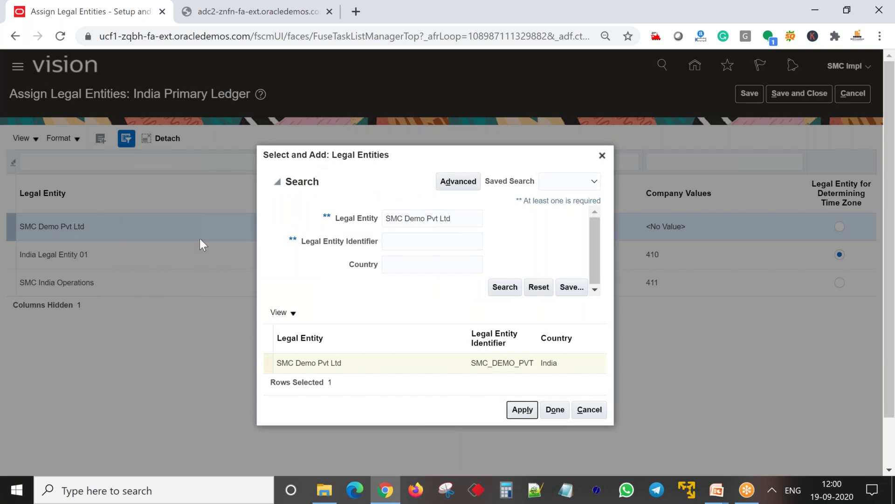
left_click(556, 411)
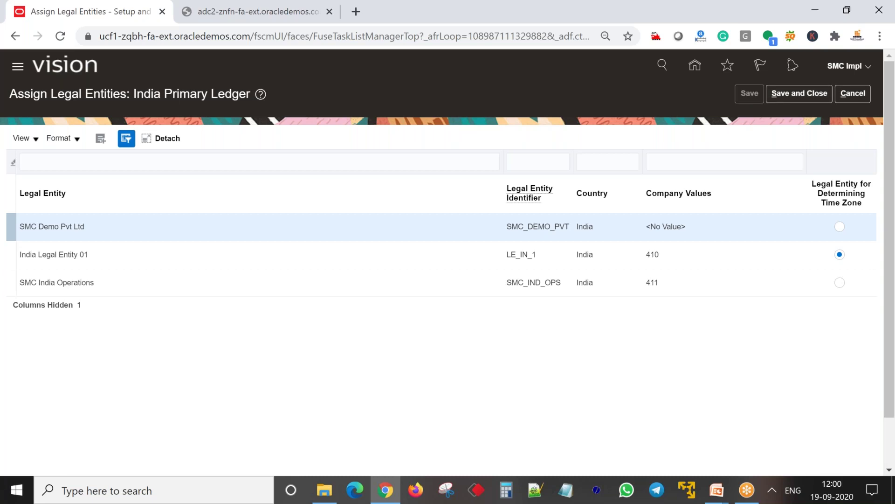
Step: Save the legal entity assignment, read and acknowledge the balancing segment warning, and close the Assign Legal Entities page with the changes saved
left_click(750, 93)
left_click_drag(38, 255, 283, 269)
left_click_drag(89, 256, 416, 256)
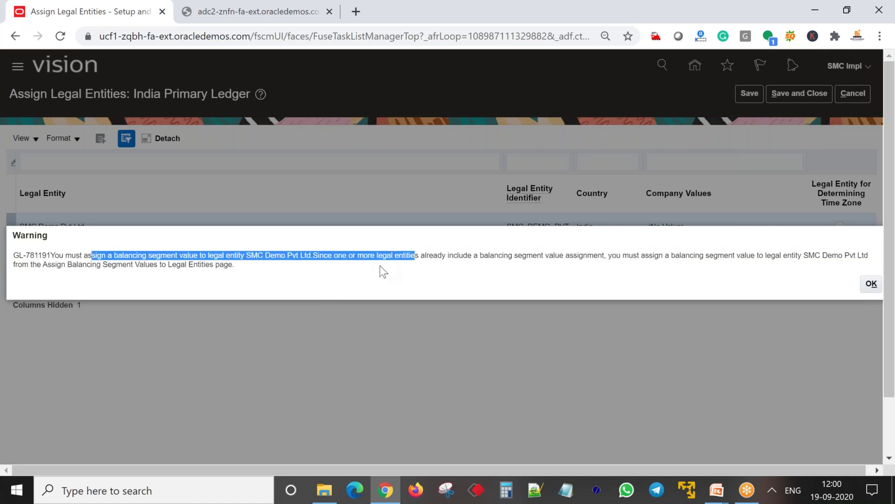
left_click_drag(338, 255, 697, 258)
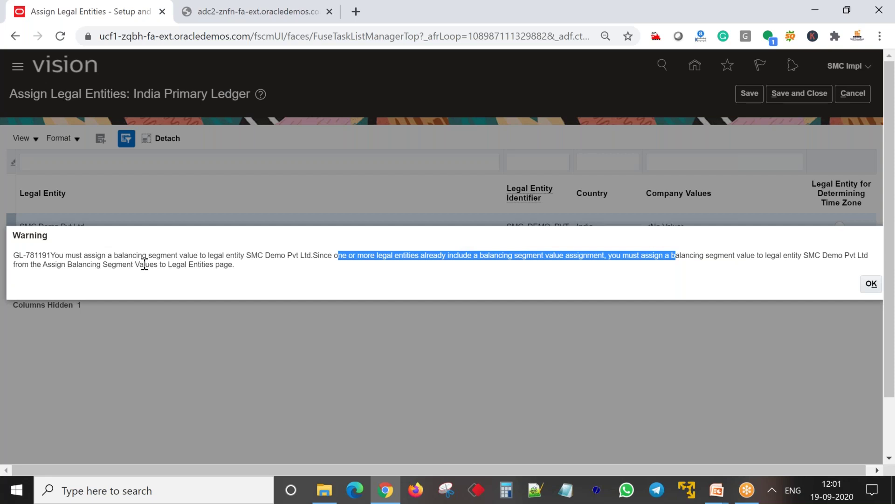
left_click_drag(48, 265, 264, 275)
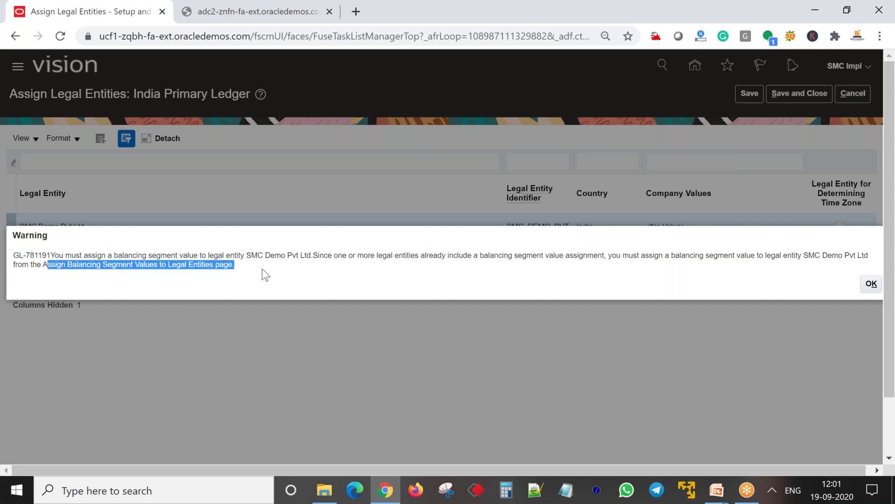
left_click(868, 285)
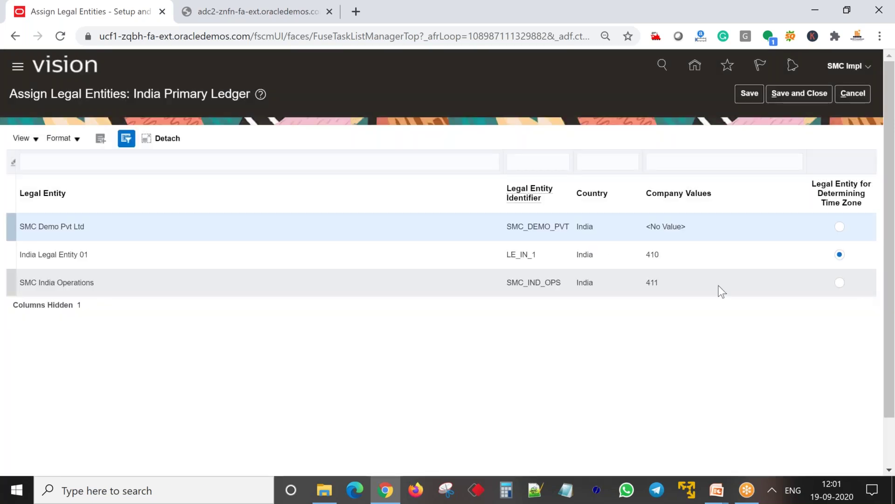
left_click(789, 94)
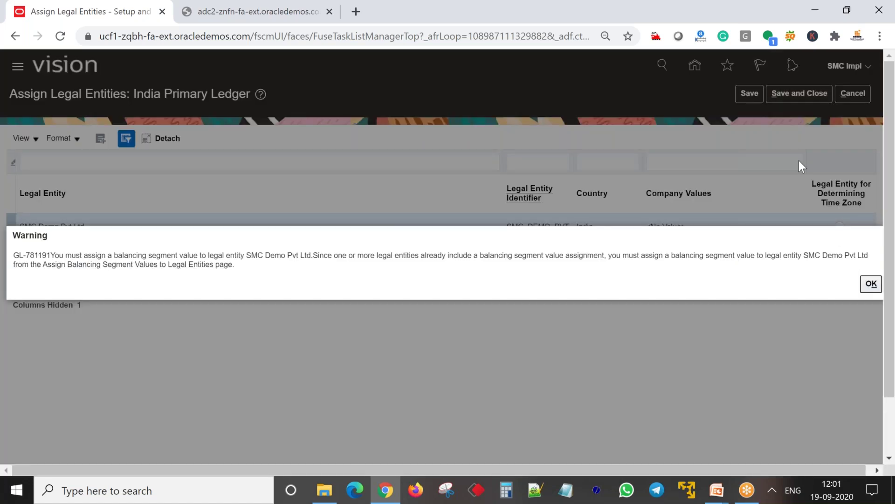
left_click(871, 284)
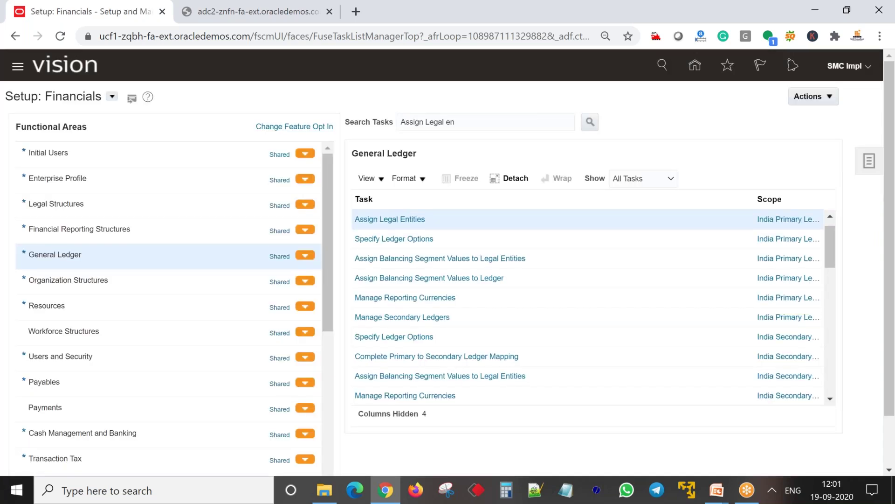
key("alt+Tab")
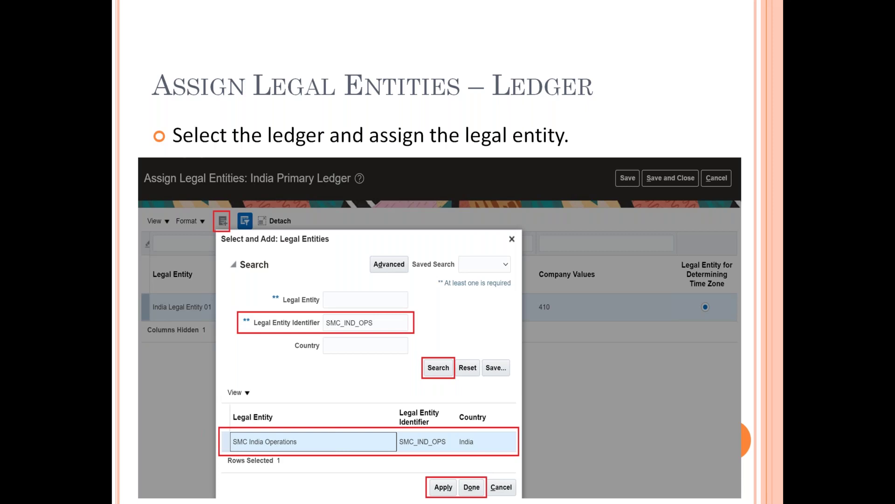
key("Right")
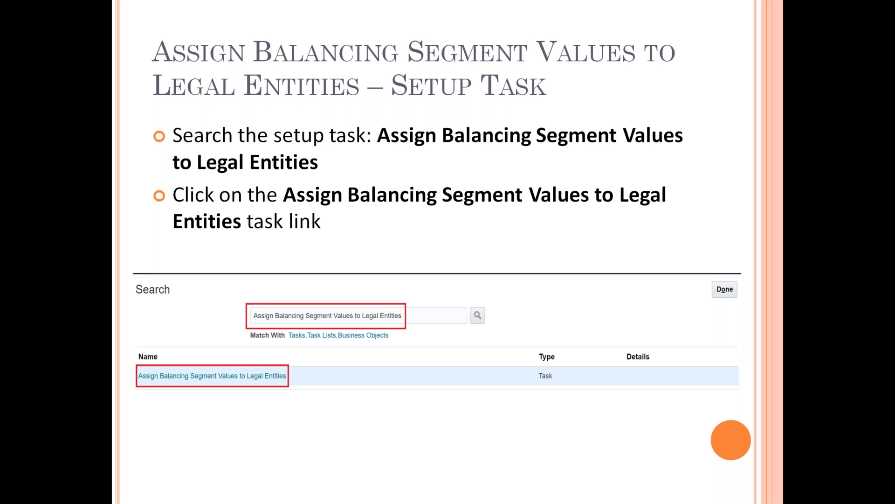
key("Left")
key("Right")
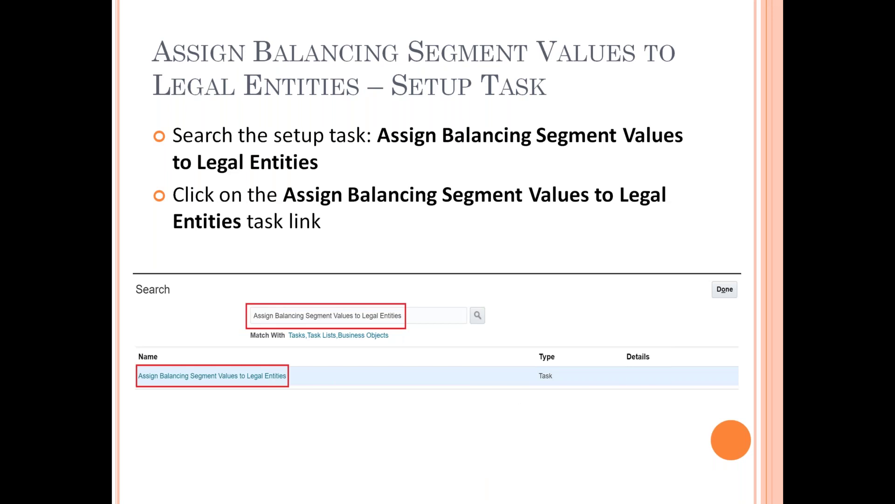
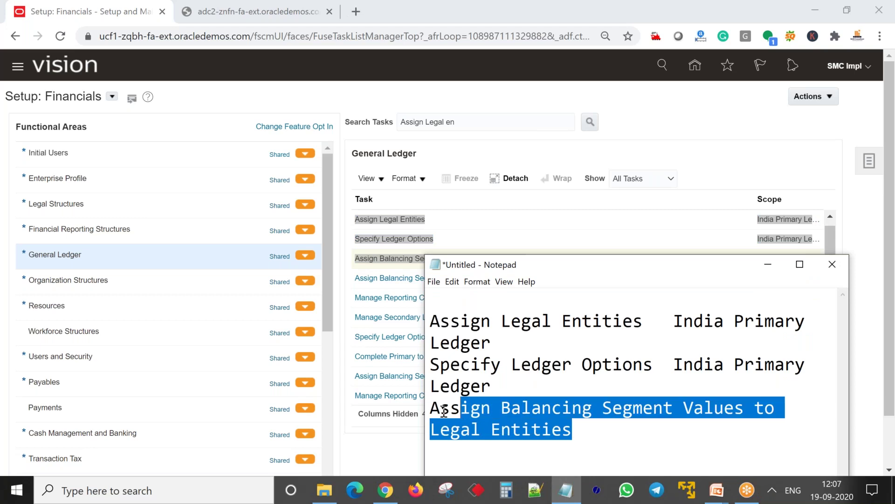
Step: Run the general setup search for "Assign Balancing Segment Values to Legal Entities", check that task's ledger scope, and leave it without saving
left_click(726, 100)
left_click(872, 169)
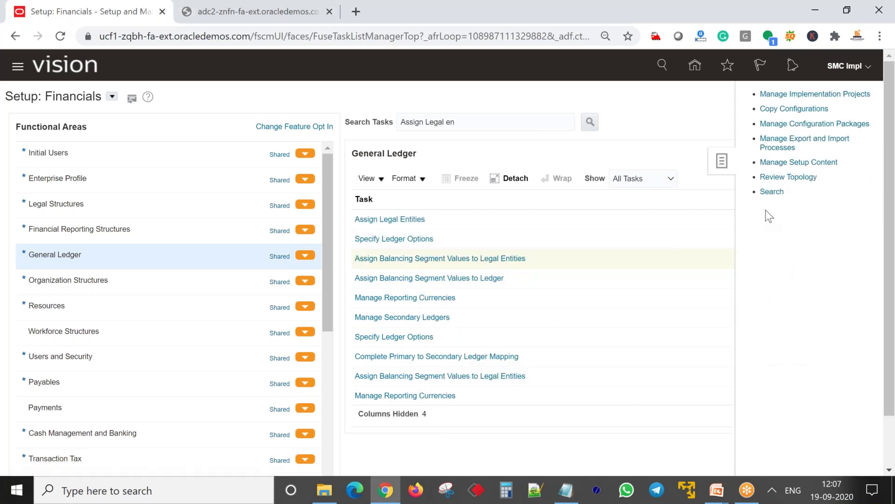
left_click(770, 191)
left_click(314, 122)
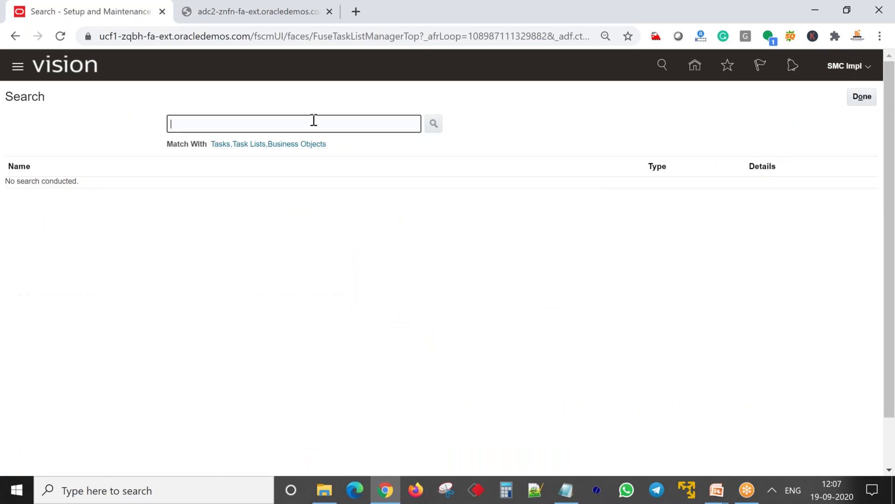
type("Assign Balancing Segment Values to Legal Entities")
key("Return")
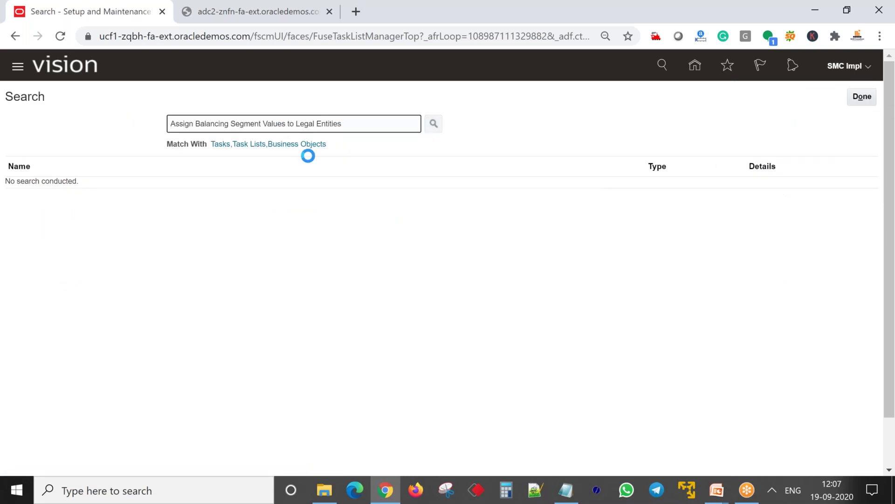
left_click(99, 187)
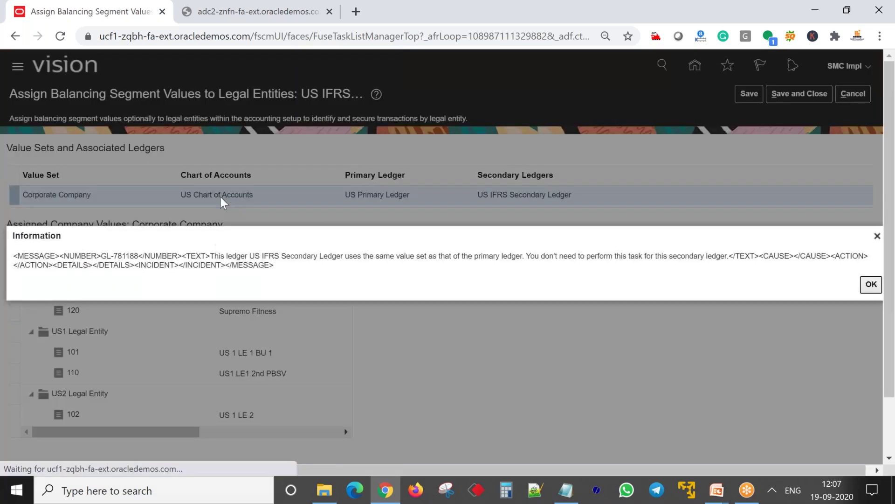
left_click(872, 285)
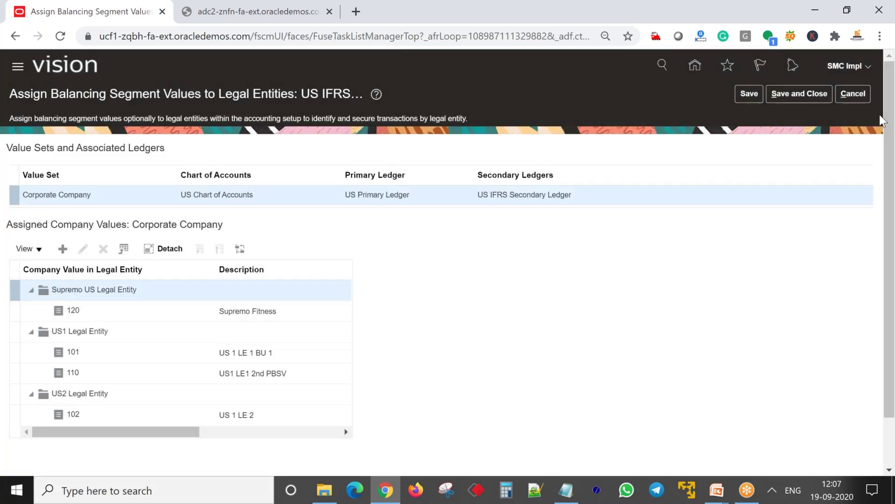
left_click(863, 99)
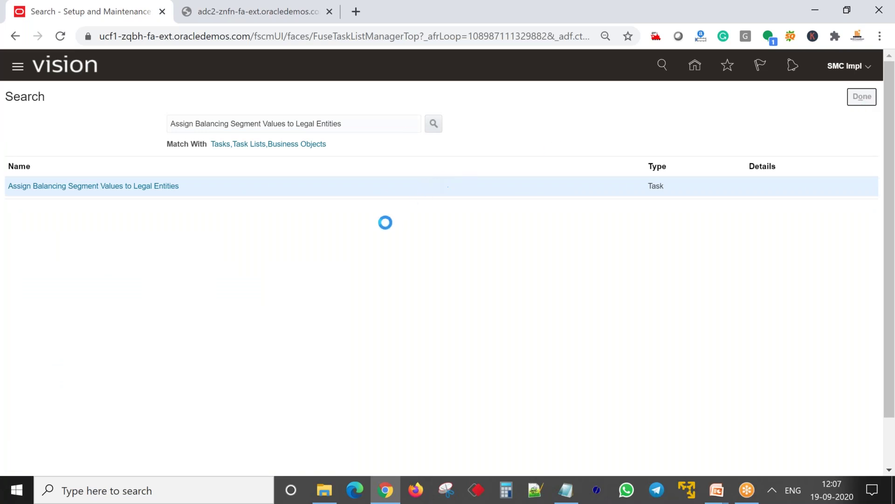
Step: Search the Financials setup tasks for "Assign Balancing Segment Values to Legal Entities" and go to the General Ledger task scoped to India Primary Ledger
left_click(458, 121)
type("Assign Balancing Segment Values to Legal Entities")
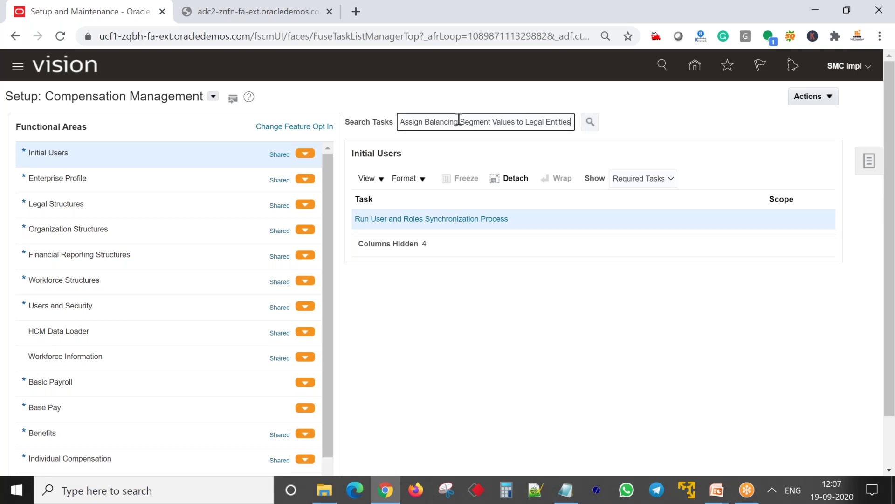
key("Return")
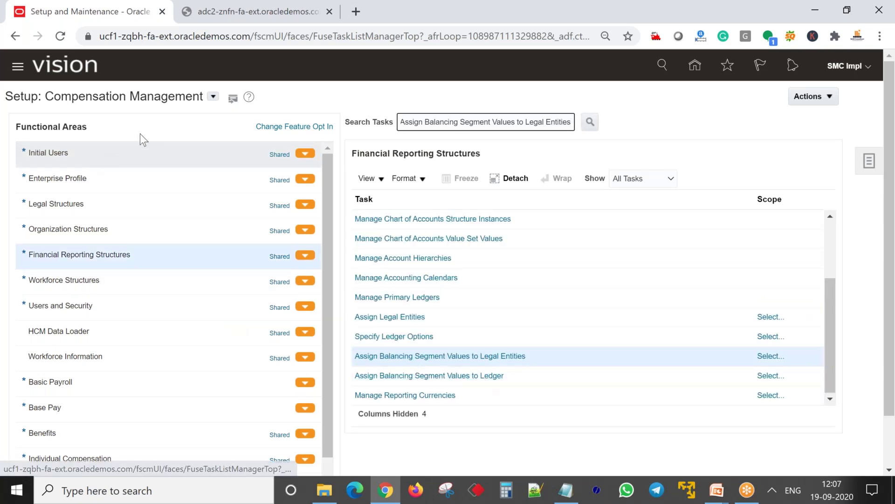
left_click(213, 96)
left_click(229, 181)
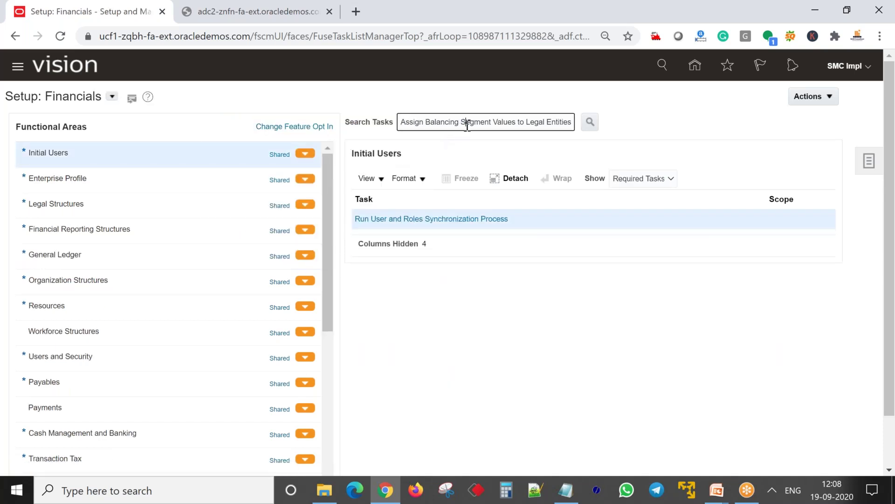
left_click(589, 122)
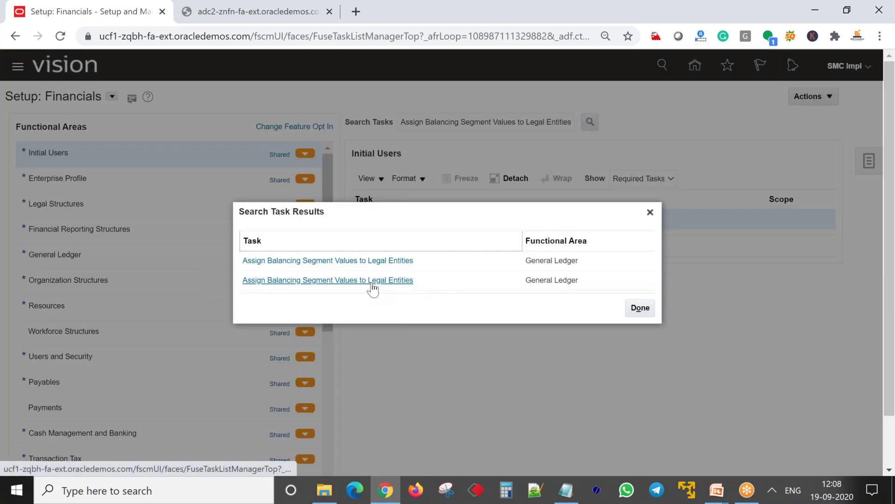
left_click(346, 262)
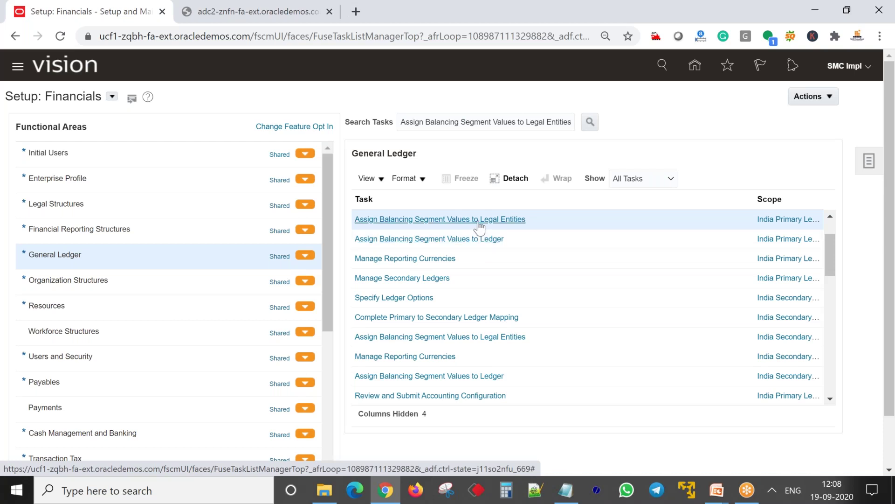
Step: Review the legal entity company values under Assign Balancing Segment Values to Ledger for India Primary Ledger, including SMC Demo Pvt Ltd, and leave without saving
left_click(479, 238)
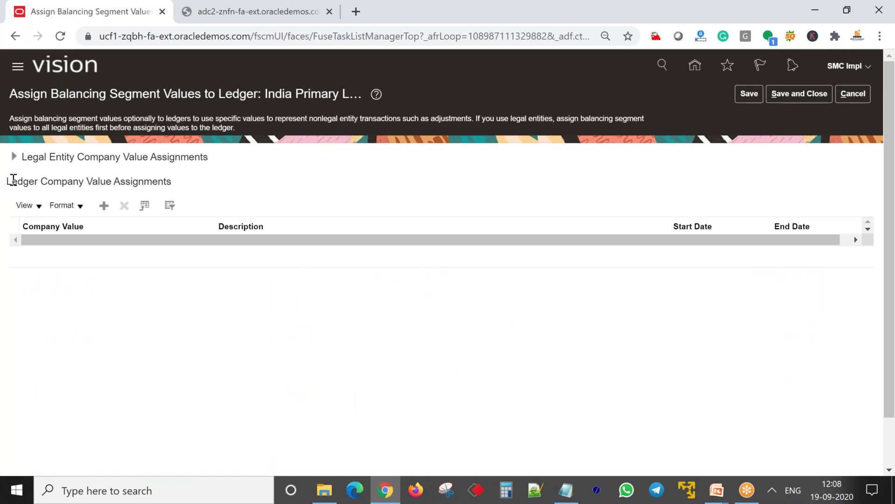
left_click(13, 157)
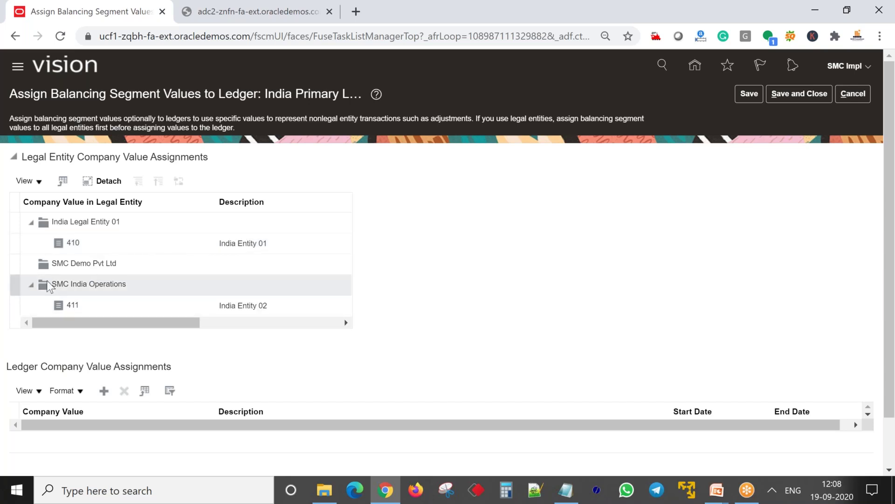
left_click(121, 264)
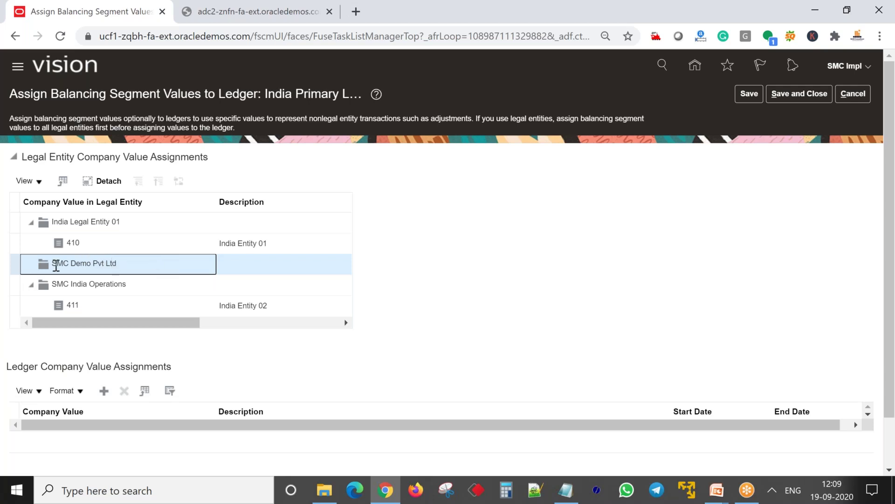
left_click_drag(56, 265, 175, 269)
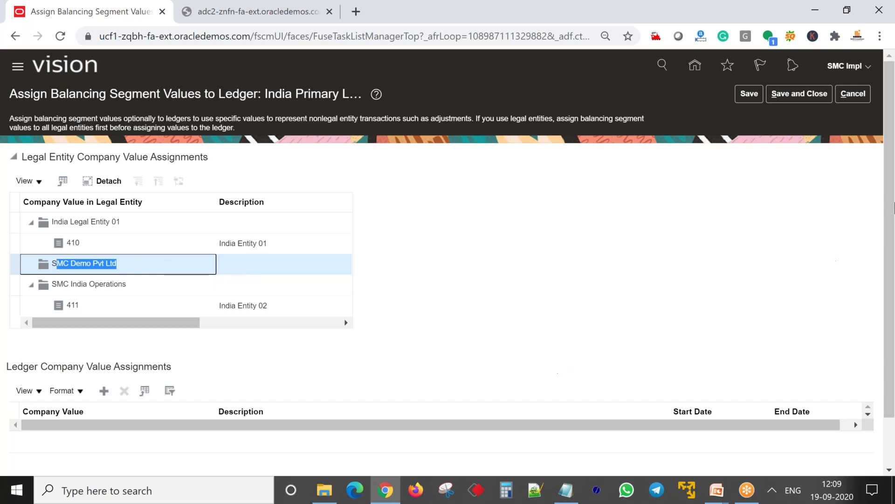
left_click(857, 99)
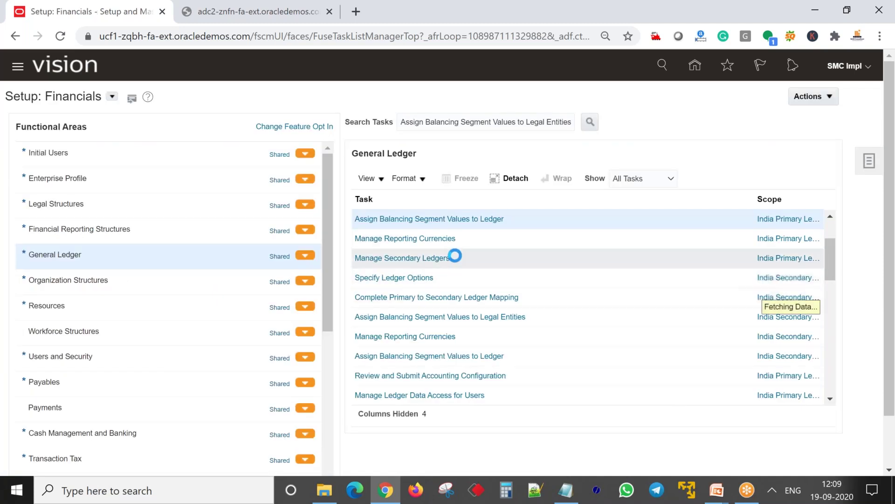
Step: Go to Assign Balancing Segment Values to Legal Entities for India Primary Ledger and start a company value assignment for SMC Demo Pvt Ltd
left_click(590, 121)
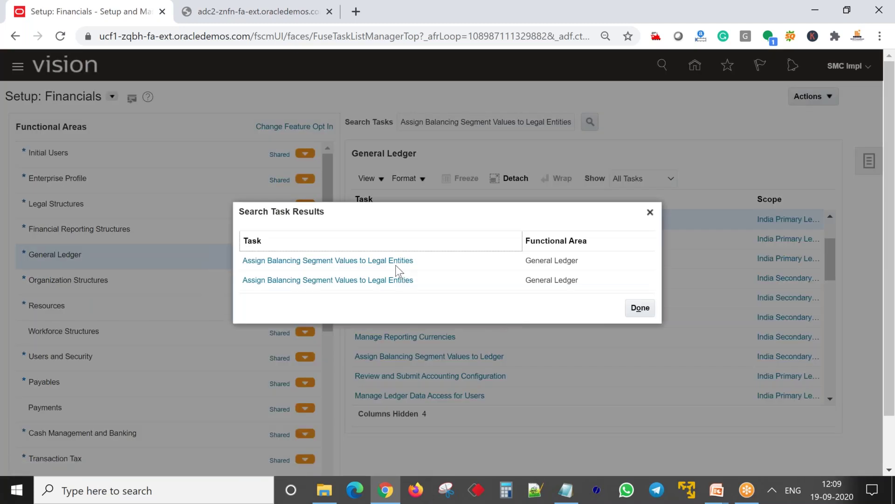
left_click(373, 260)
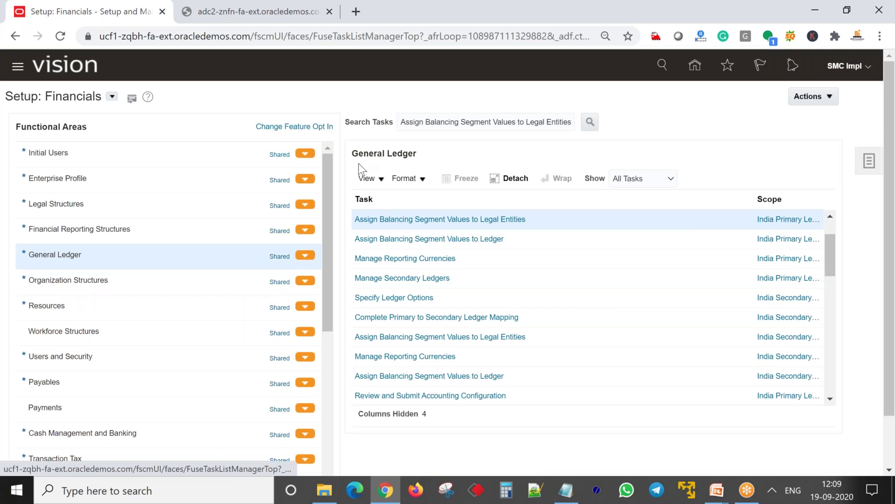
left_click(514, 226)
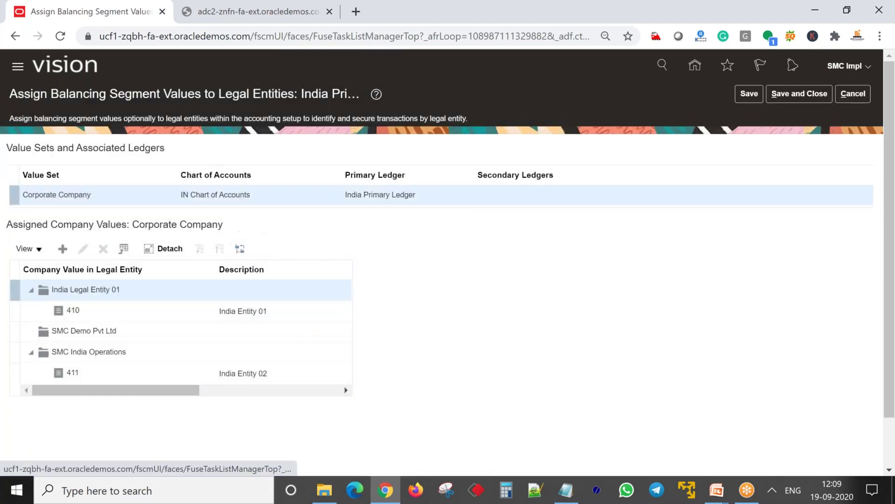
left_click(105, 332)
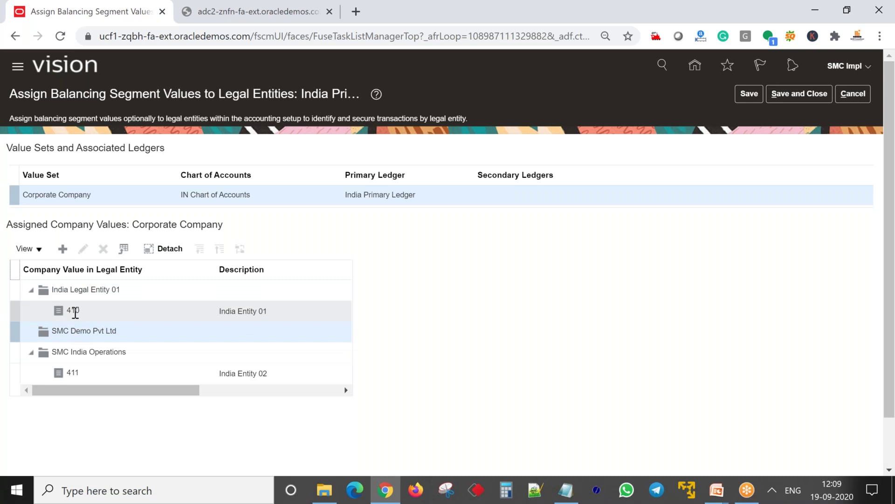
left_click(70, 338)
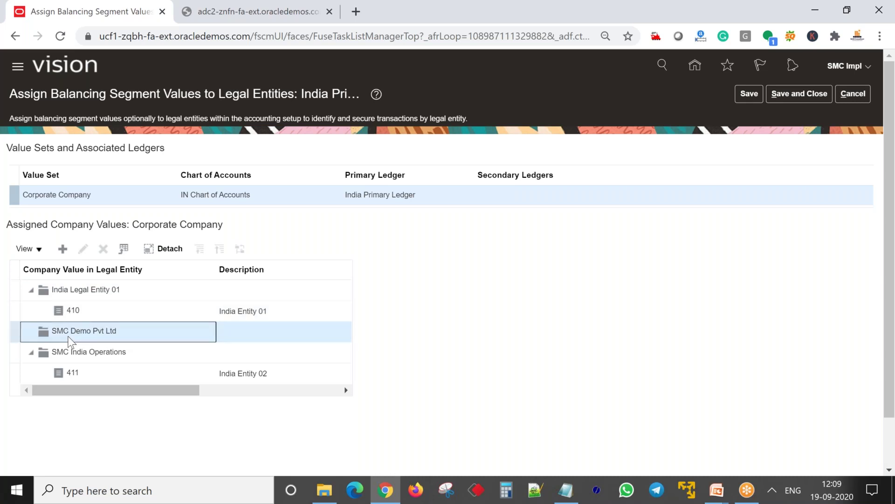
left_click(62, 250)
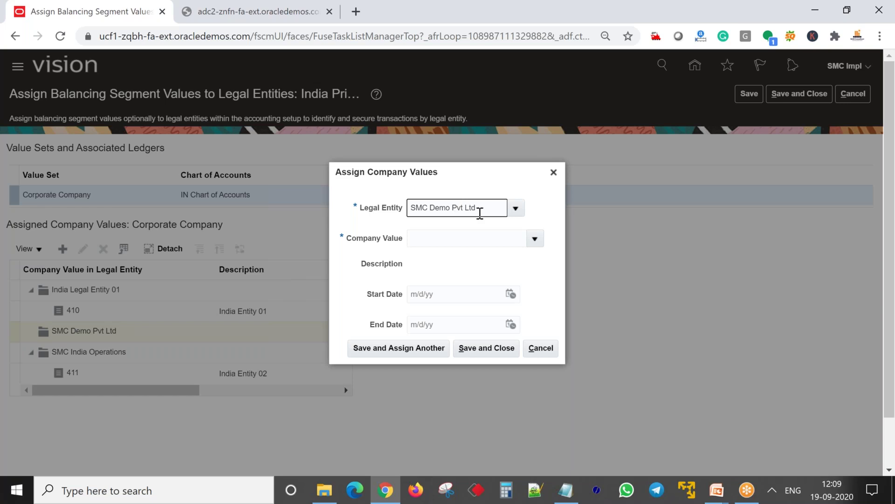
Step: Try company values 000 and 102 for SMC Demo Pvt Ltd to see their descriptions
left_click(541, 241)
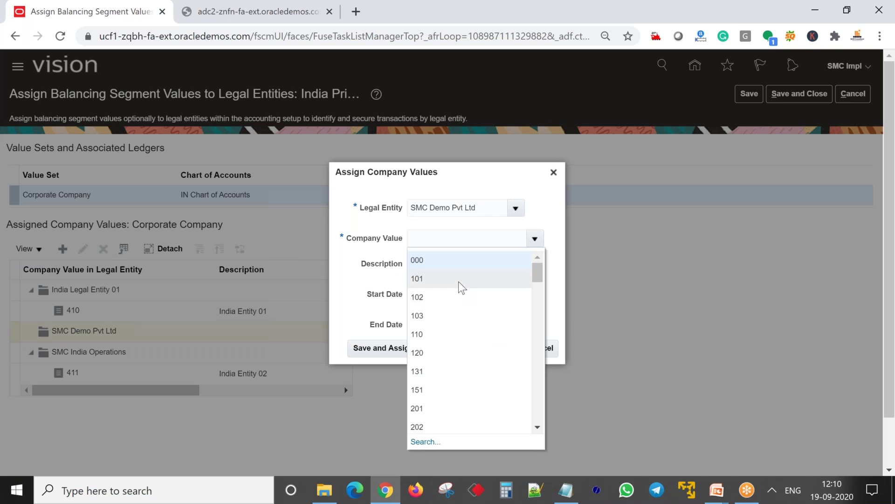
left_click(456, 261)
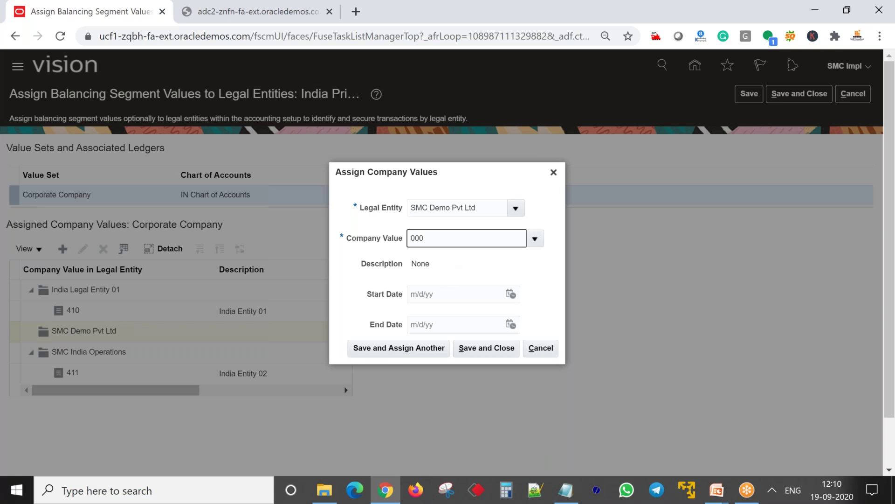
key("Down")
left_click(424, 273)
left_click(536, 239)
left_click(456, 296)
Step: Set the company value for SMC Demo Pvt Ltd to 412, check its description, and save the assignment
left_click(535, 239)
left_click(535, 238)
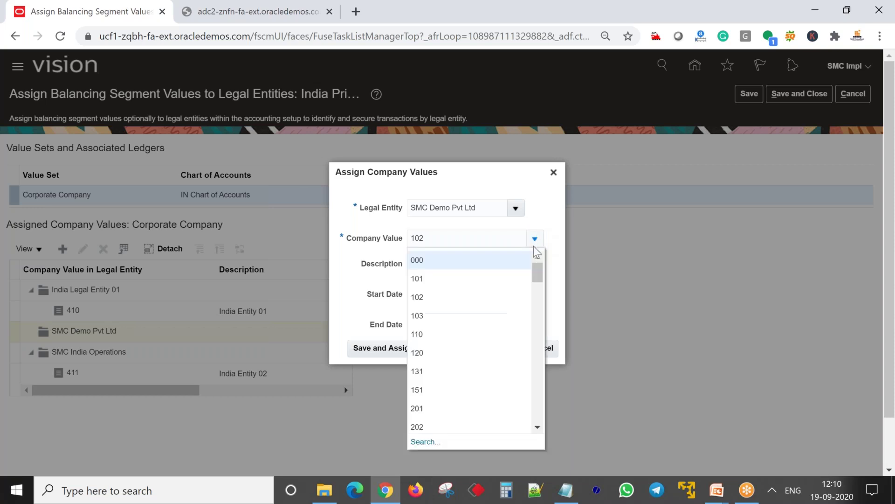
left_click_drag(539, 270, 540, 368)
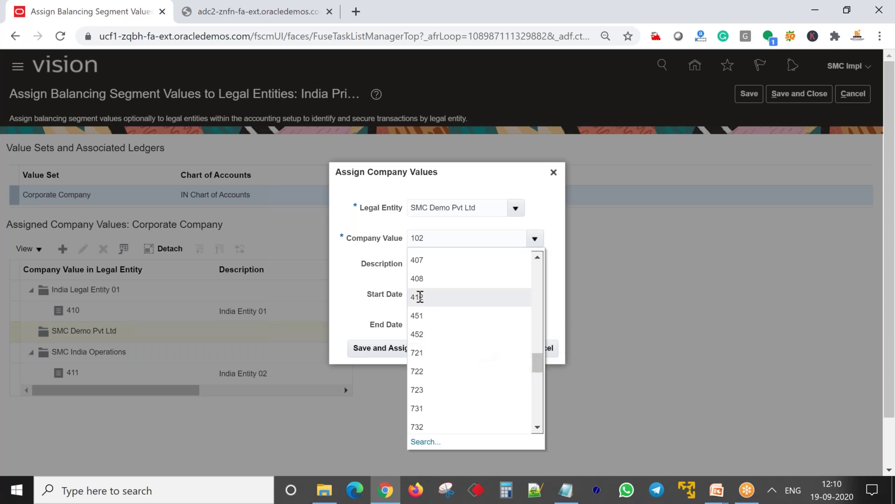
left_click(420, 296)
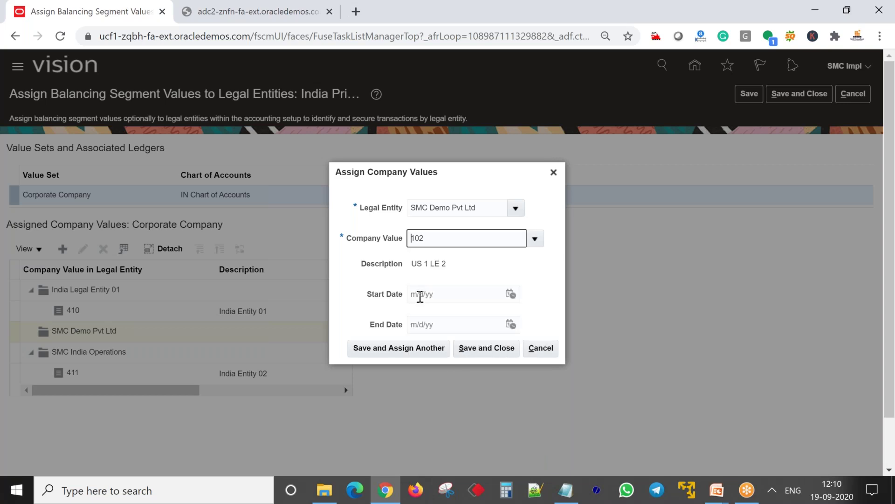
left_click_drag(412, 264, 456, 264)
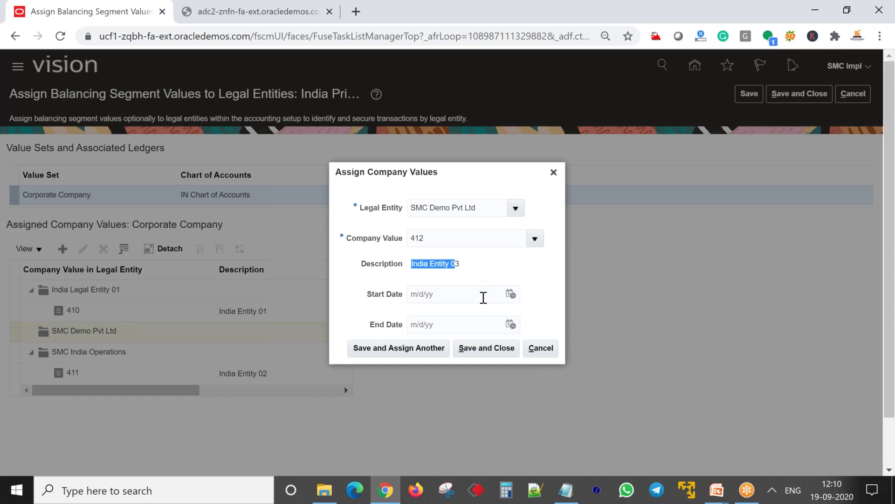
left_click(475, 357)
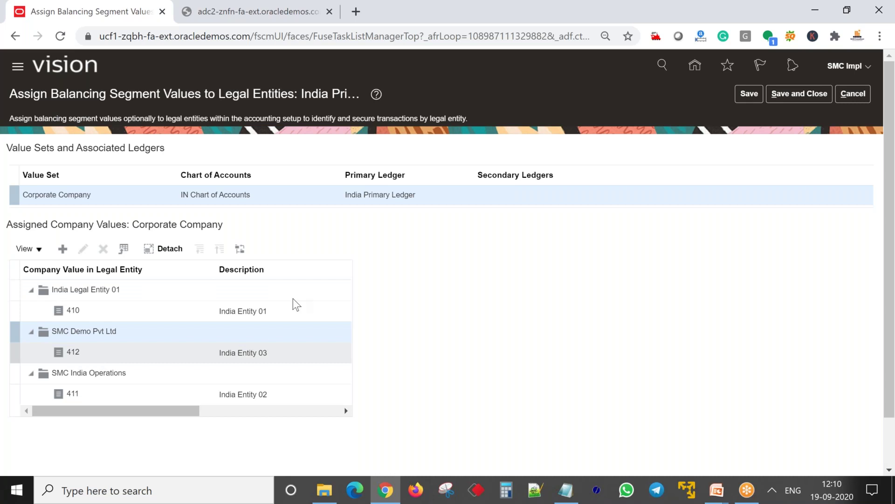
Step: Save and close the balancing segment value assignments, and recheck the legal entities' company values in the India Primary Ledger task
left_click(748, 94)
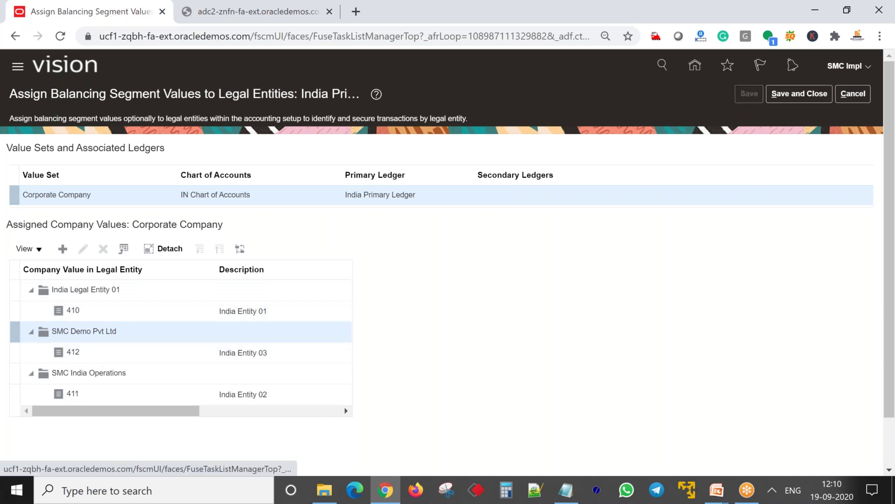
left_click(798, 98)
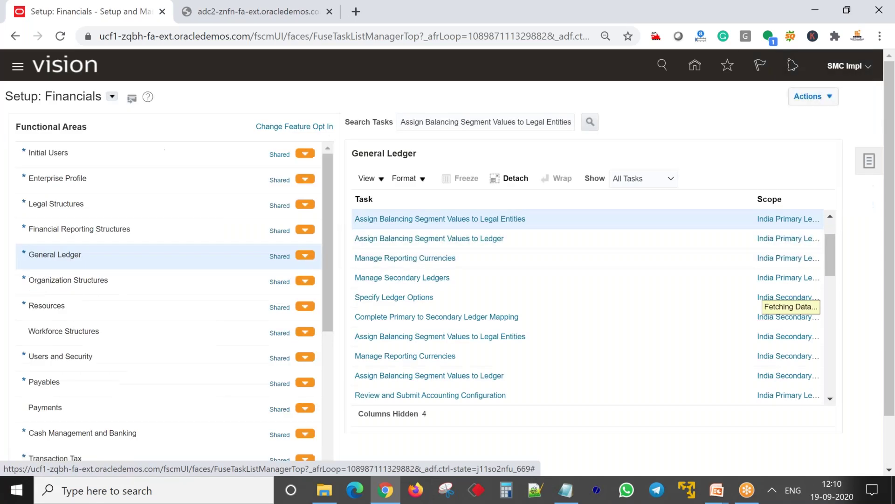
left_click(425, 221)
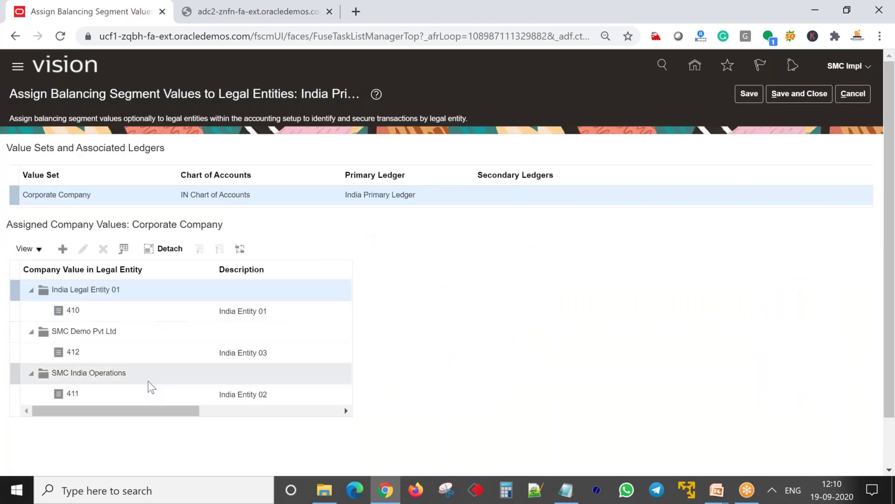
left_click(816, 95)
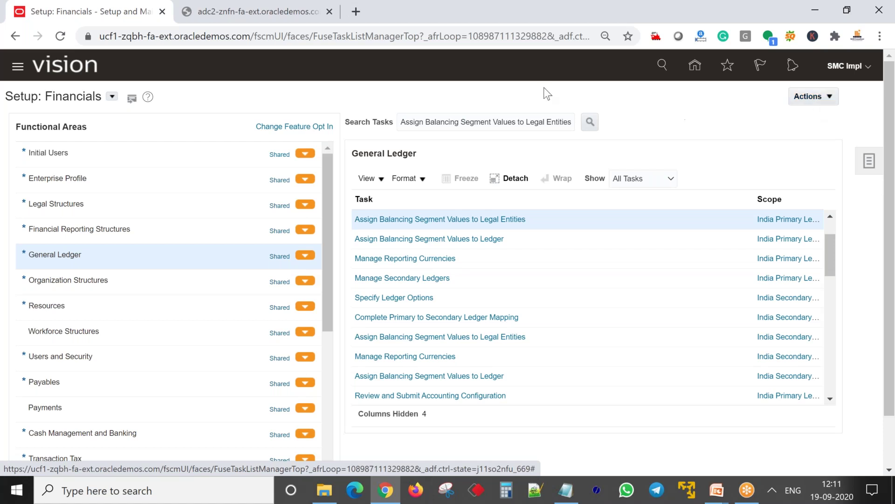
Step: Review the required setup tasks of the Initial Users, Enterprise Profile, Legal Structures, Financial Reporting Structures and General Ledger functional areas
left_click(153, 207)
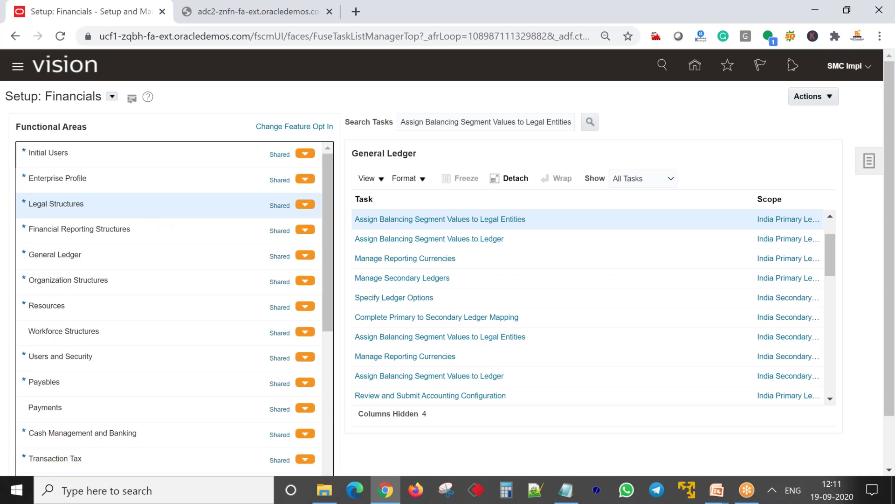
left_click(133, 260)
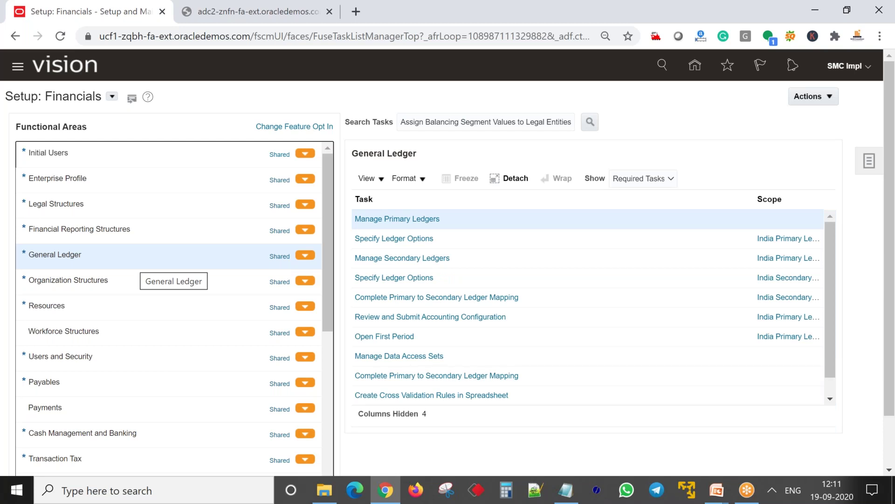
left_click(141, 212)
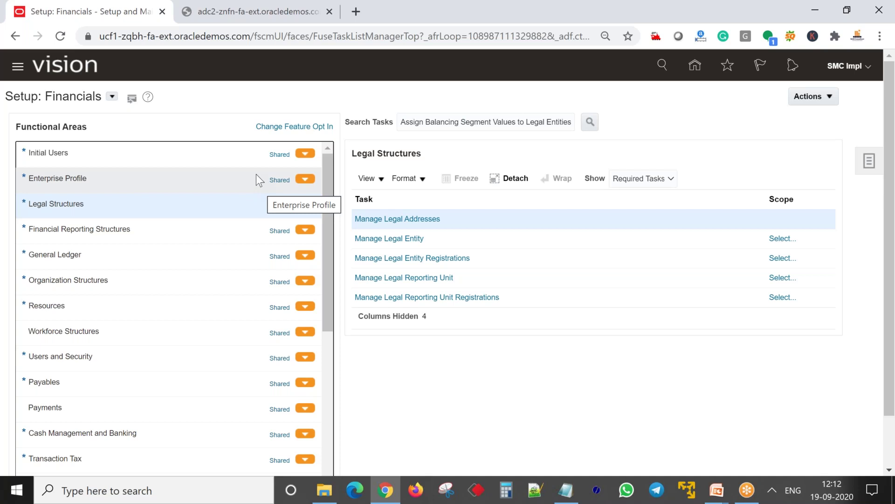
left_click(177, 159)
left_click(172, 177)
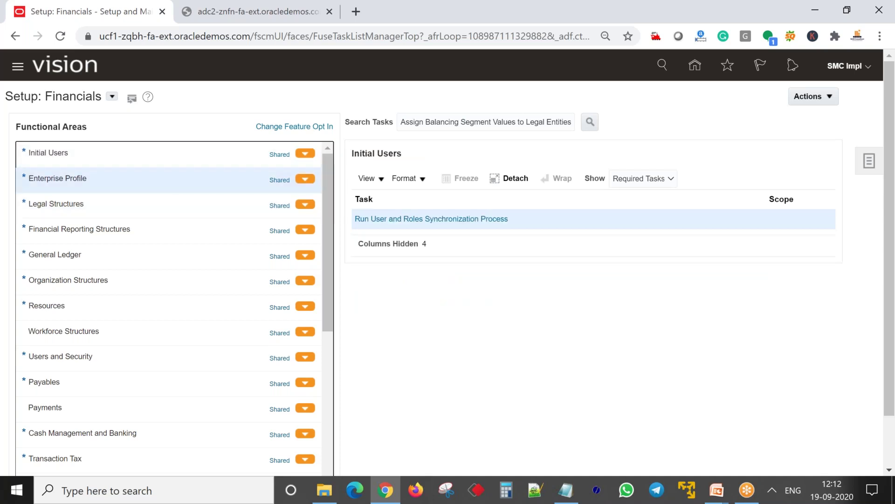
left_click(170, 209)
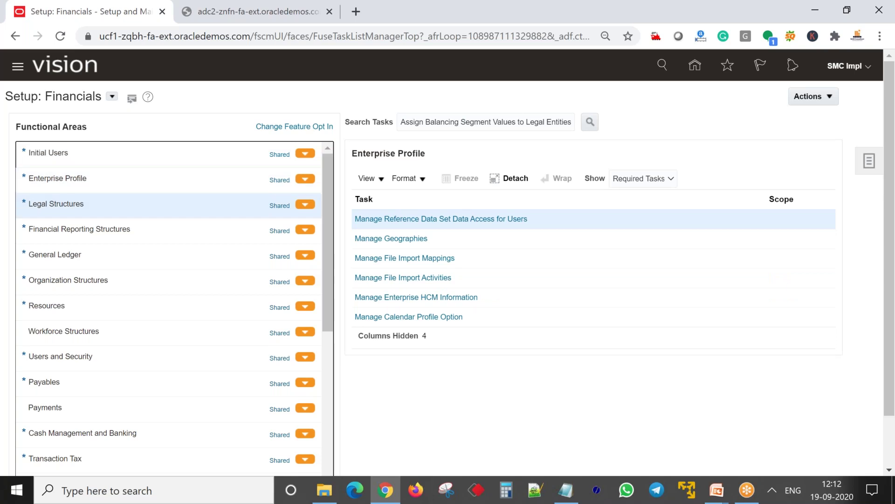
left_click(184, 236)
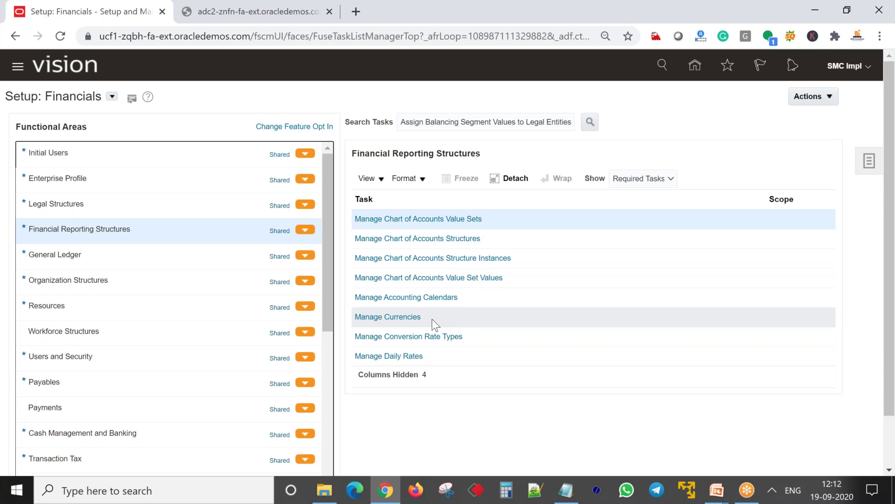
left_click(172, 263)
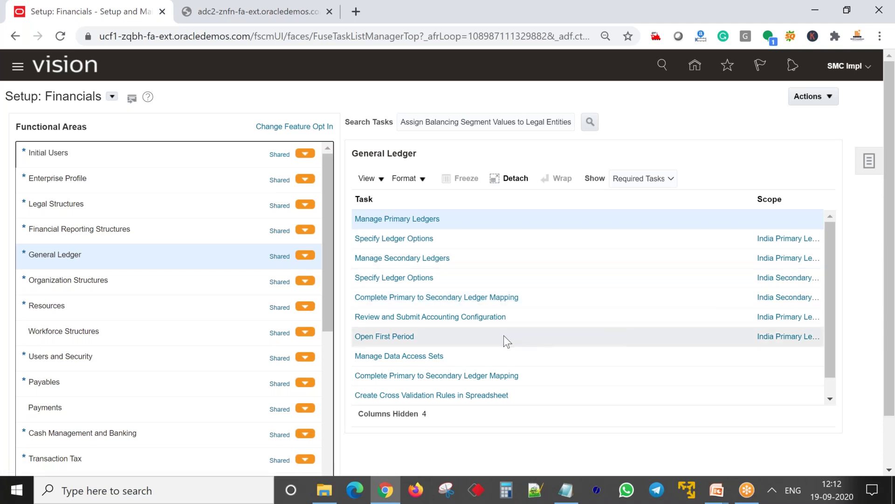
scroll(532, 340, "down", 3)
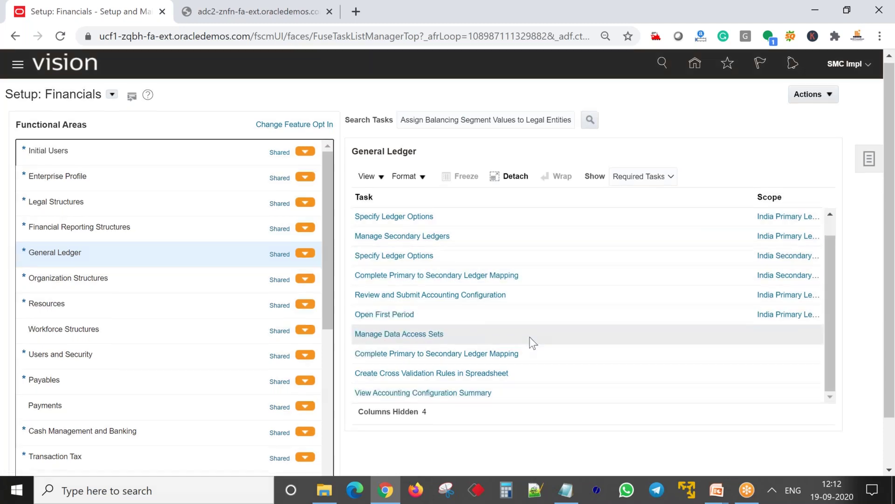
scroll(553, 238, "up", 3)
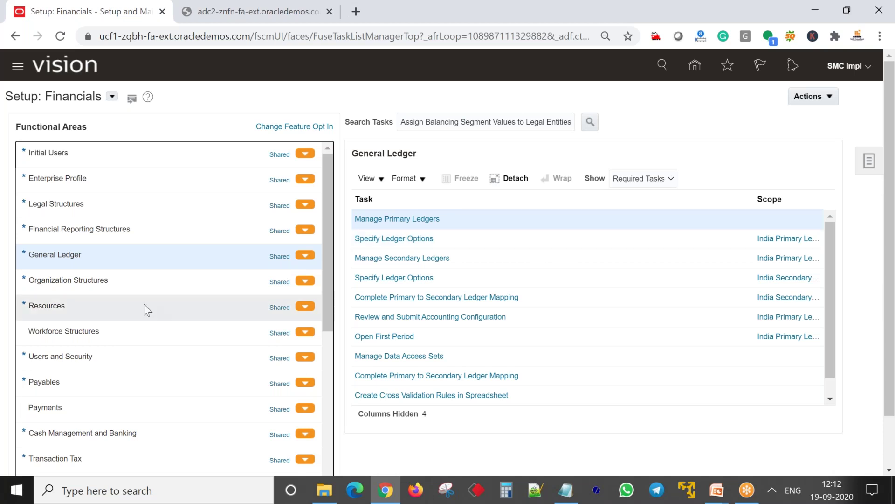
Step: Show the required Organization Structures tasks and switch to the PowerPoint slide show on business units
left_click(125, 281)
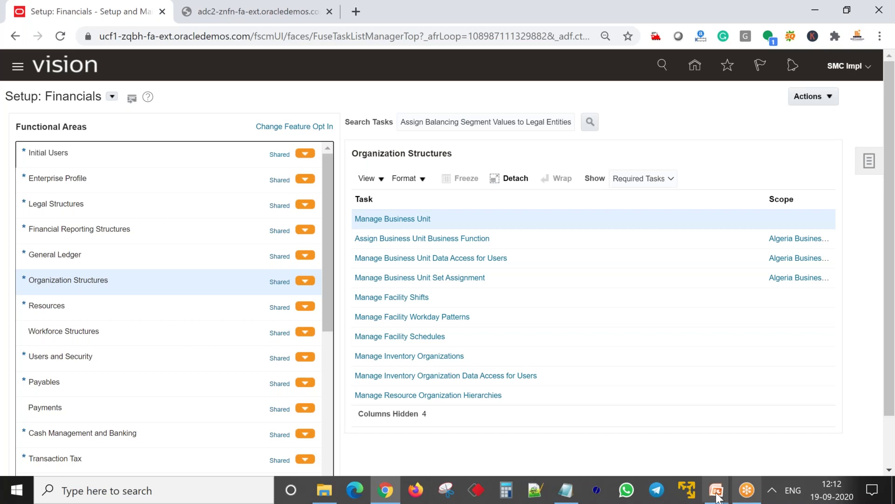
mouse_move(717, 495)
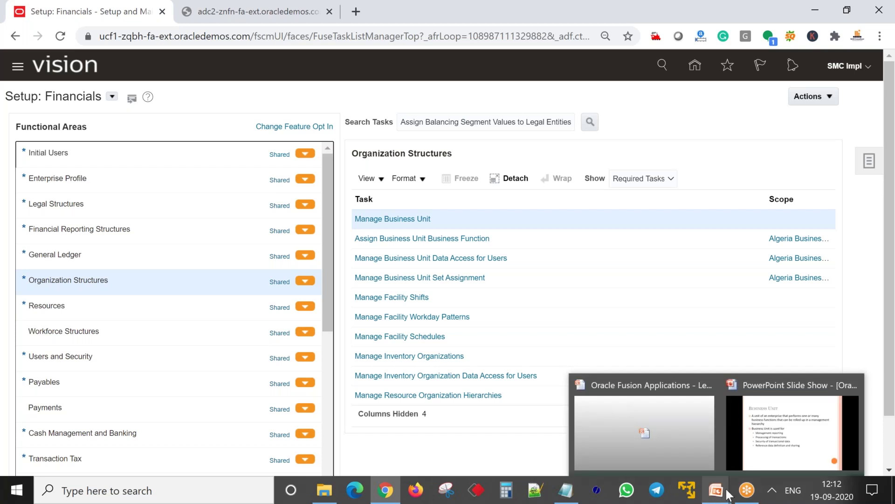
left_click(758, 441)
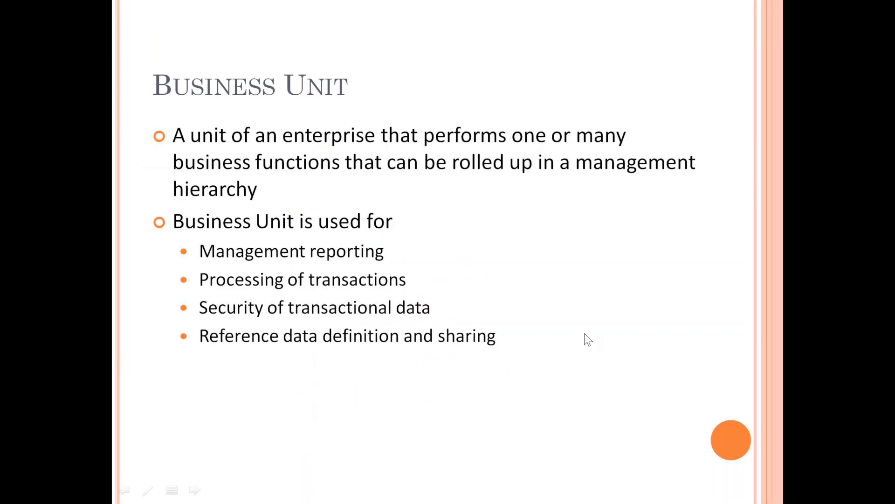
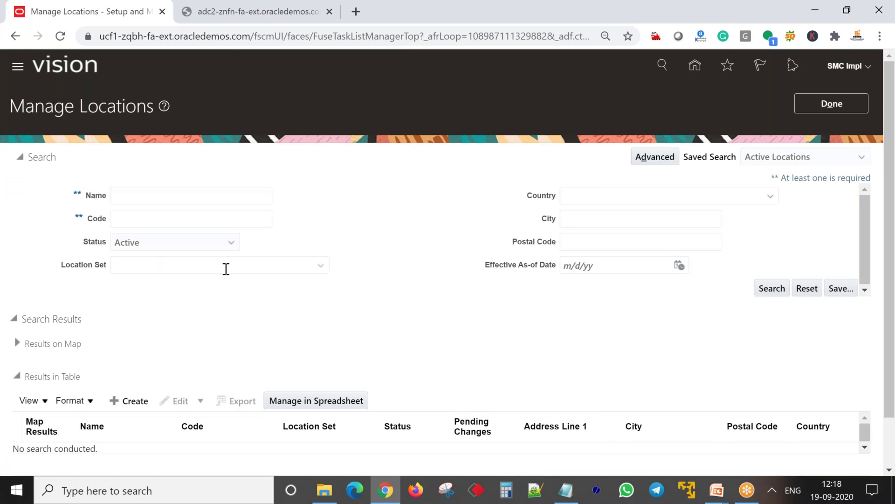
Step: Start creating a new location and check the location set choices, keeping Common Set
scroll(226, 270, "down", 1)
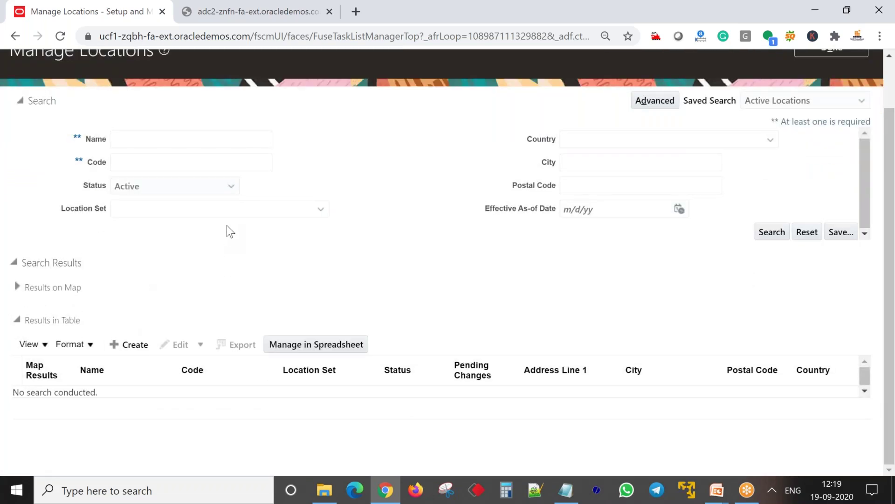
scroll(227, 225, "up", 1)
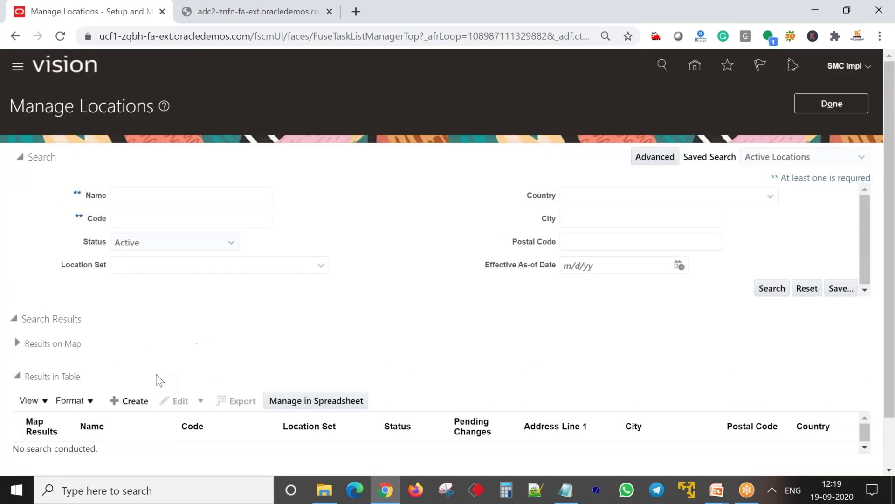
left_click(127, 400)
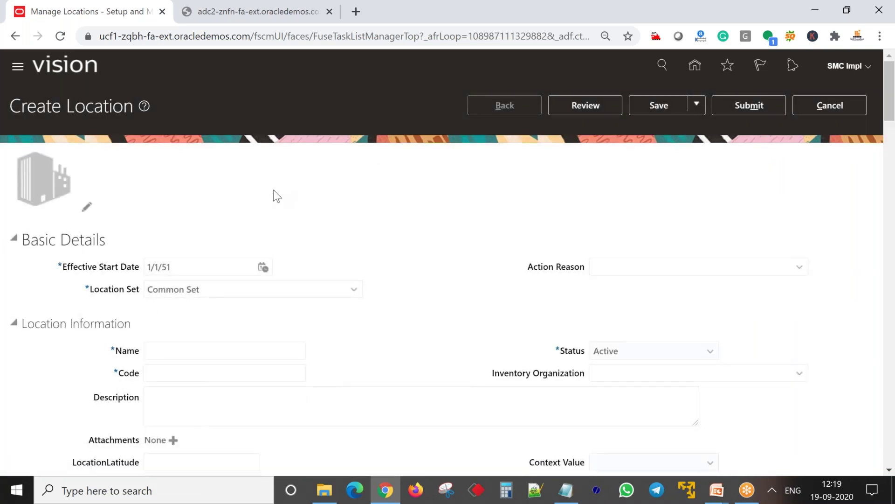
scroll(289, 216, "down", 3)
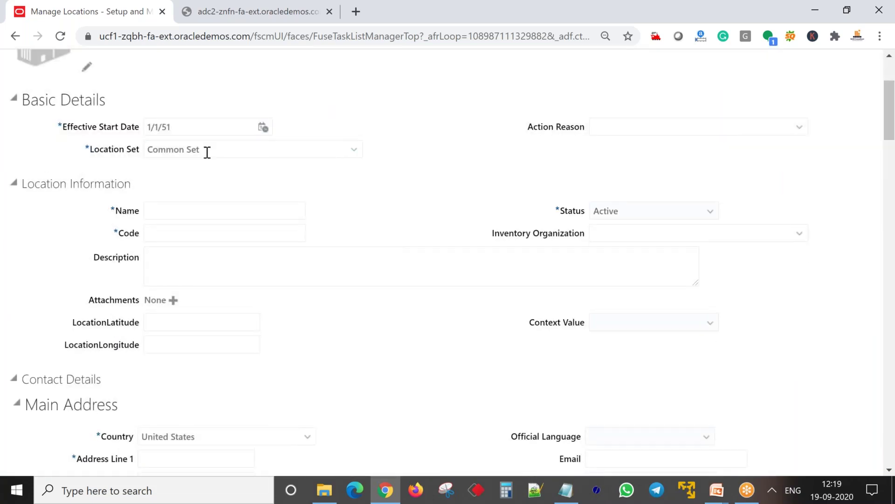
left_click(354, 149)
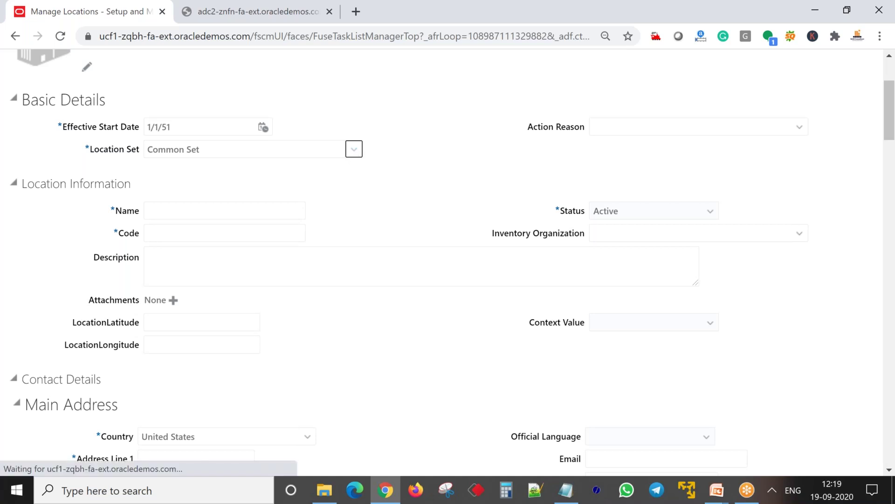
left_click(399, 126)
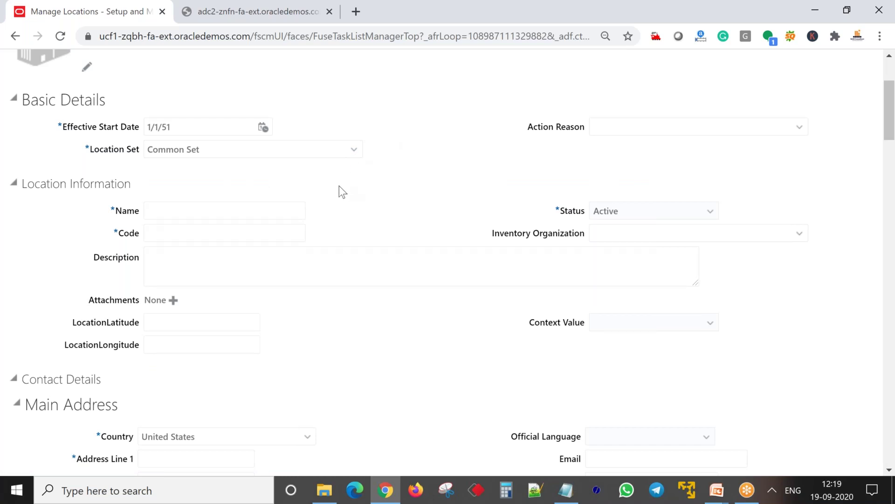
Step: Enter SMC India as the new location's name
left_click(256, 209)
type("INDI")
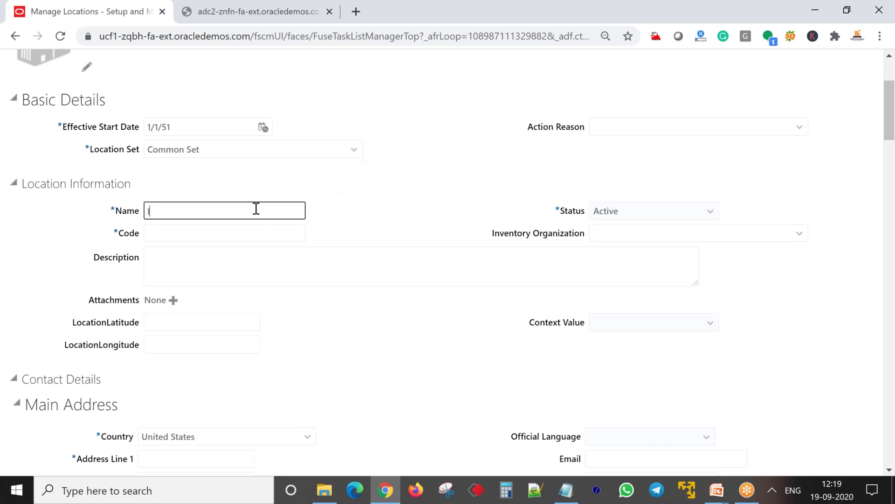
key("BackSpace")
key("BackSpace")
key("BackSpace")
key("BackSpace")
type("India D")
key("BackSpace")
key("BackSpace")
key("BackSpace")
key("BackSpace")
key("BackSpace")
key("BackSpace")
key("BackSpace")
type("SMC India")
Step: Set the location's code to SMC_India
key("Tab")
type("SMC-")
key("BackSpace")
type("_ind")
key("BackSpace")
type("India")
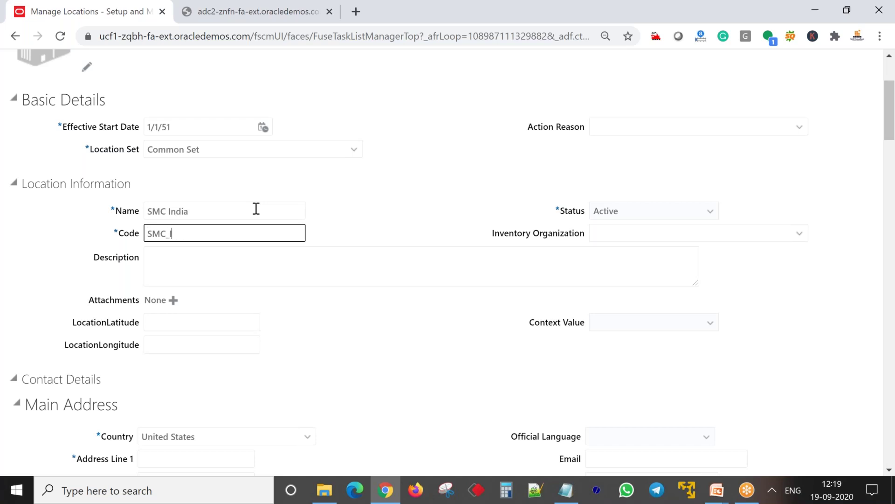
Step: Enter the description "Location for India Business Unit of SMC", leaving the inventory organization and the latitude blank
key("Tab")
key("Tab")
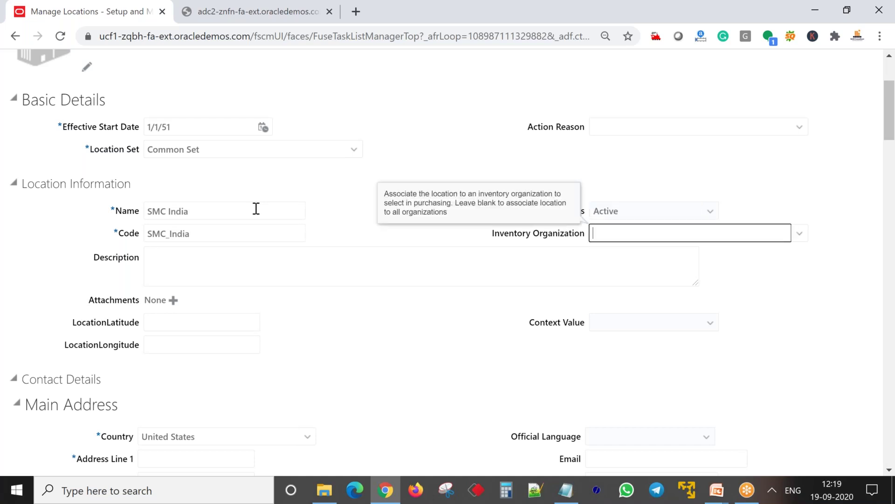
key("Tab")
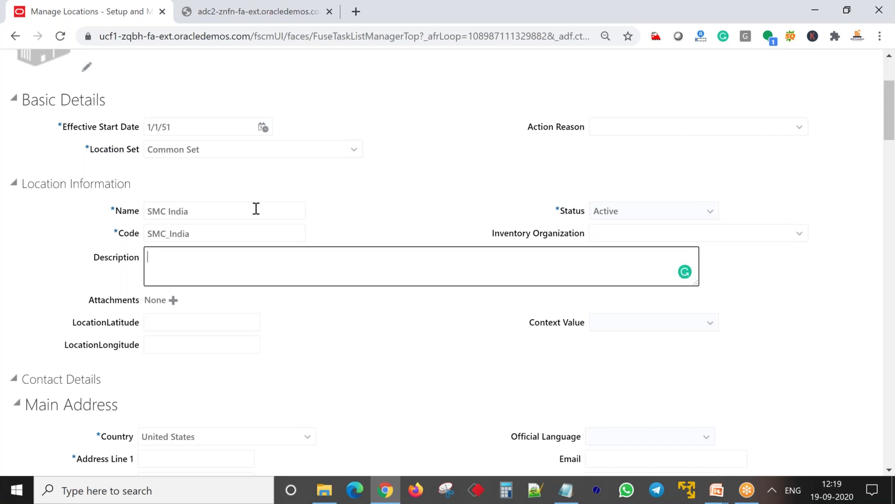
type("Location fo")
key("BackSpace")
type("r Ini")
key("BackSpace")
type("dia Business Unit of SMC")
key("Tab")
key("Tab")
key("Tab")
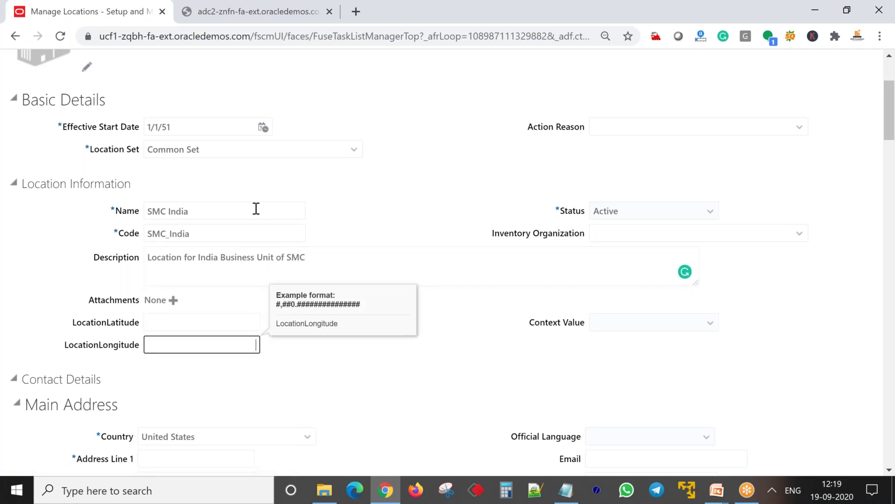
Step: Set the country of the location's main address to India
scroll(326, 189, "down", 2)
scroll(345, 234, "down", 2)
scroll(234, 304, "down", 2)
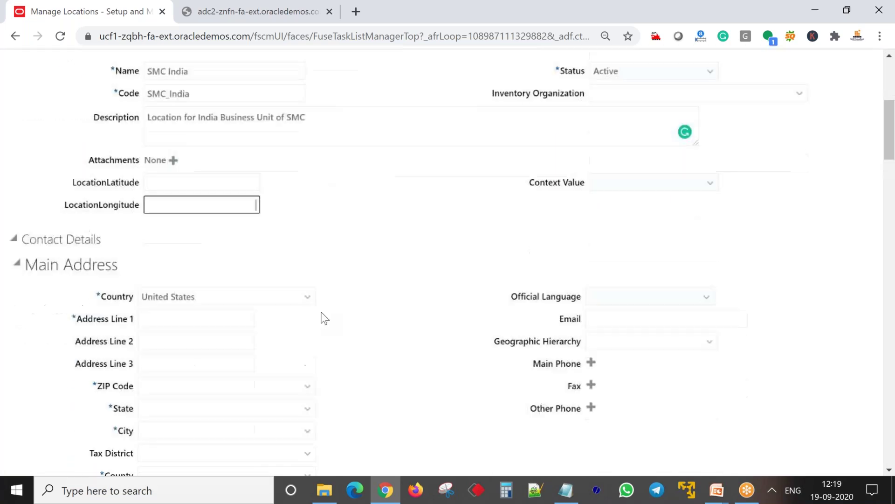
scroll(101, 276, "down", 1)
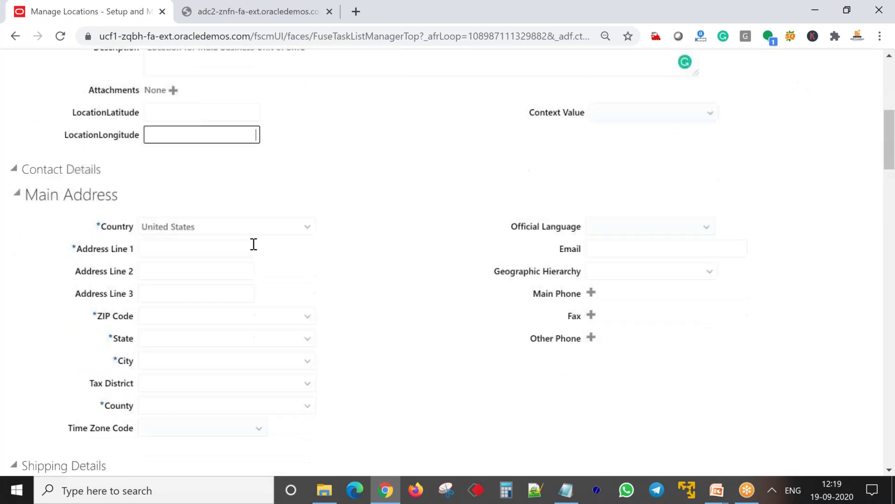
left_click(308, 226)
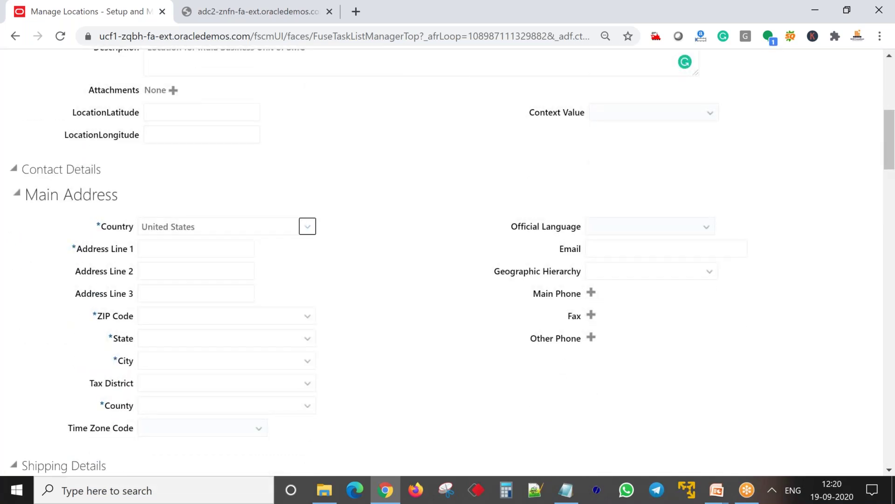
left_click(271, 234)
triple_click(271, 233)
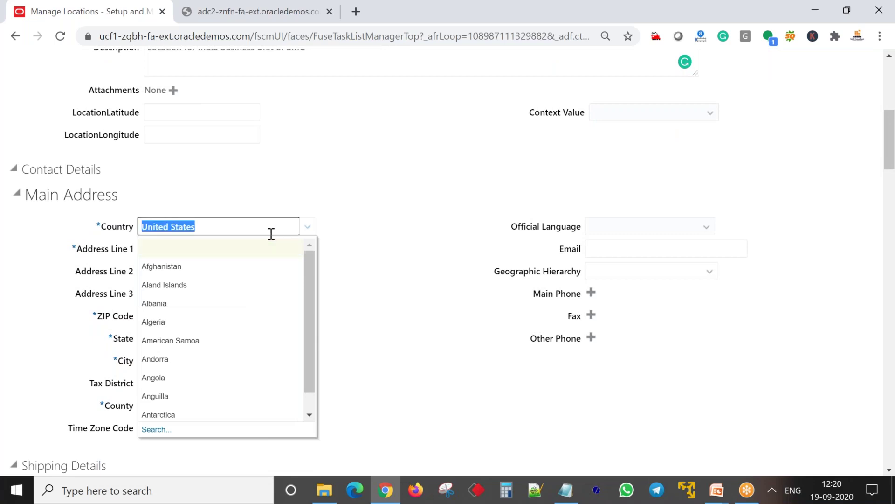
type("India")
key("Tab")
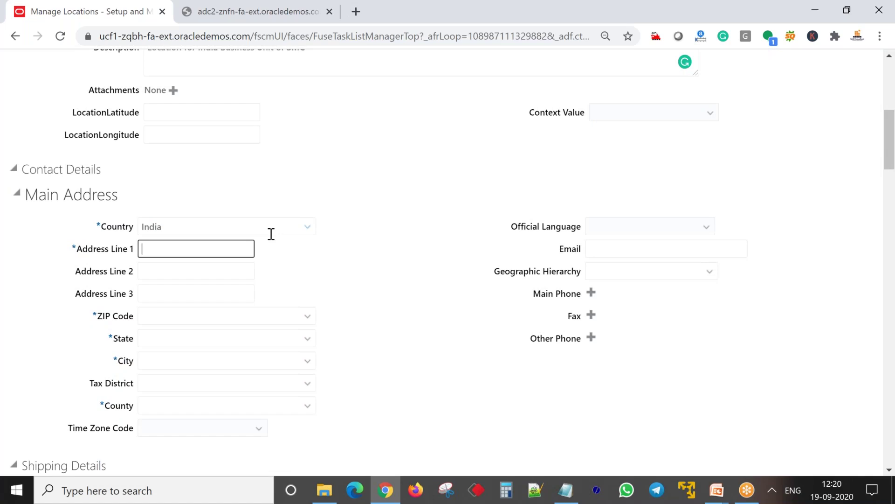
Step: Fill in the three address lines and the city or town of the main address
key("Tab")
type("SPT1,")
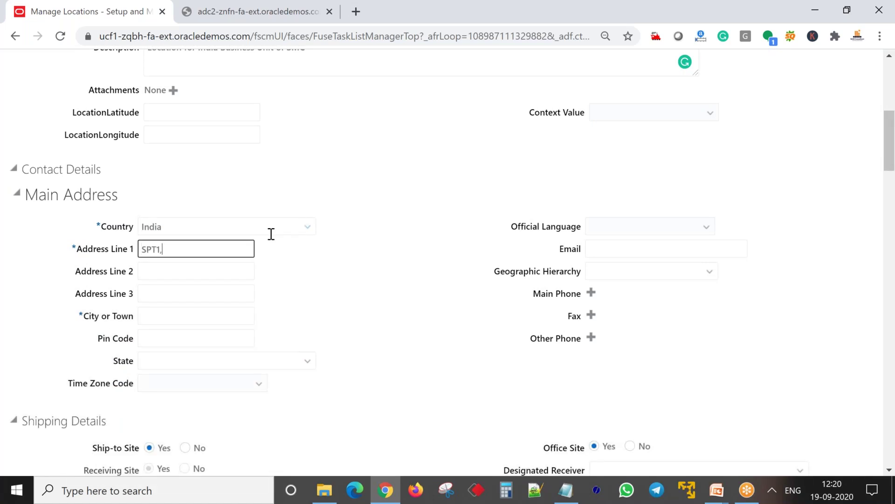
key("BackSpace")
key("Tab")
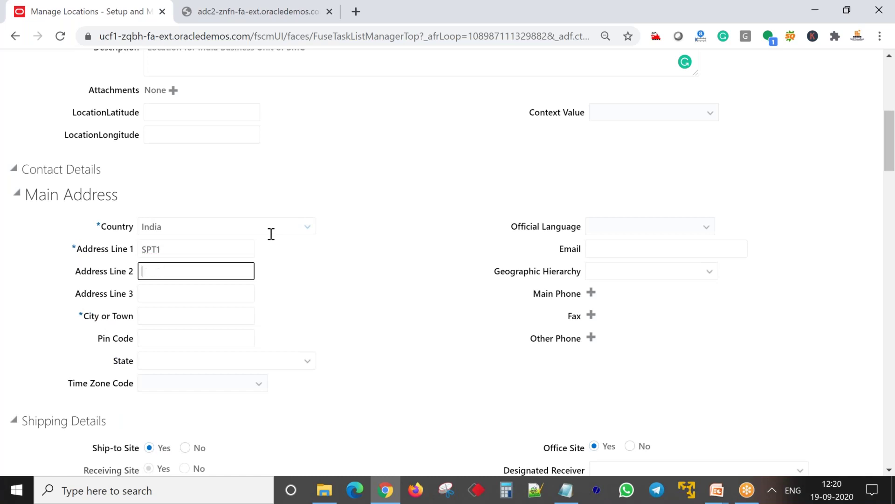
type("Hitech City")
key("Tab")
type("M")
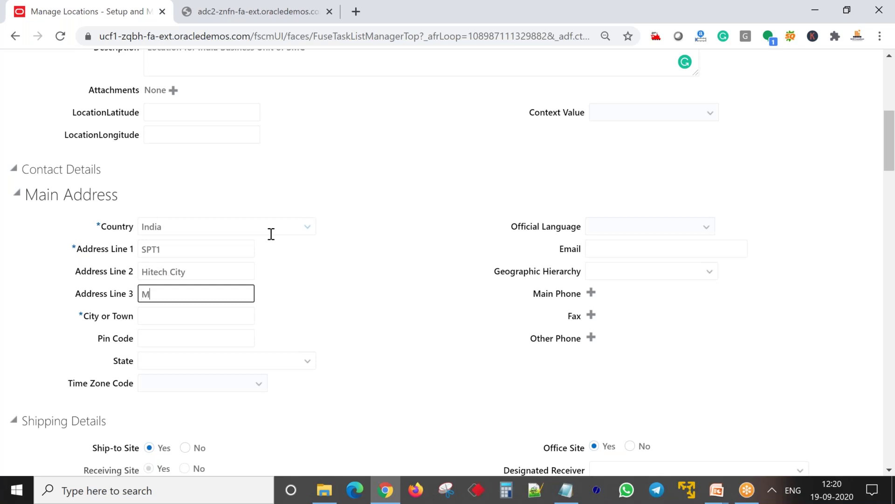
type("adhapur")
key("Tab")
type("Hyderabad")
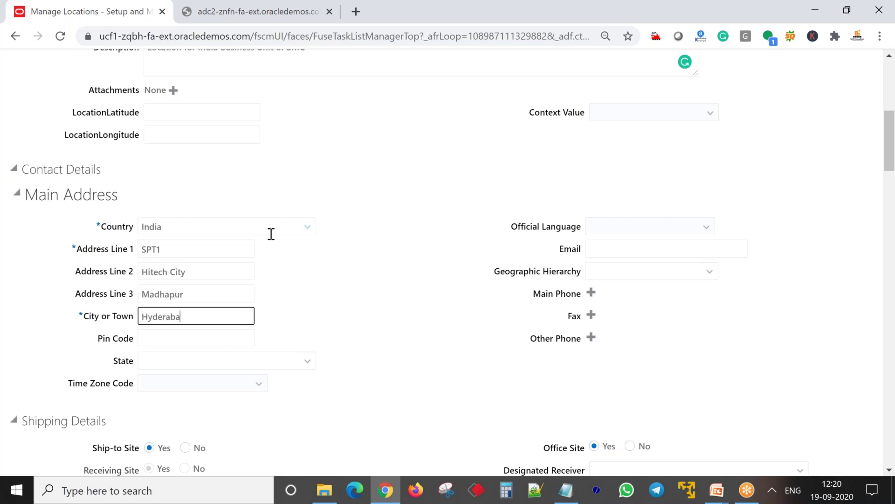
Step: Enter the postal code and the state of the main address
key("Tab")
type("5000")
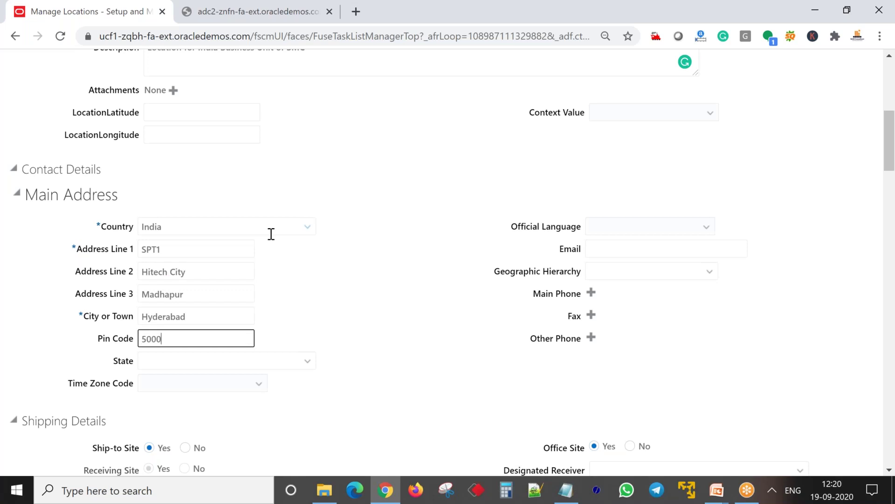
type("81")
key("Tab")
type("t")
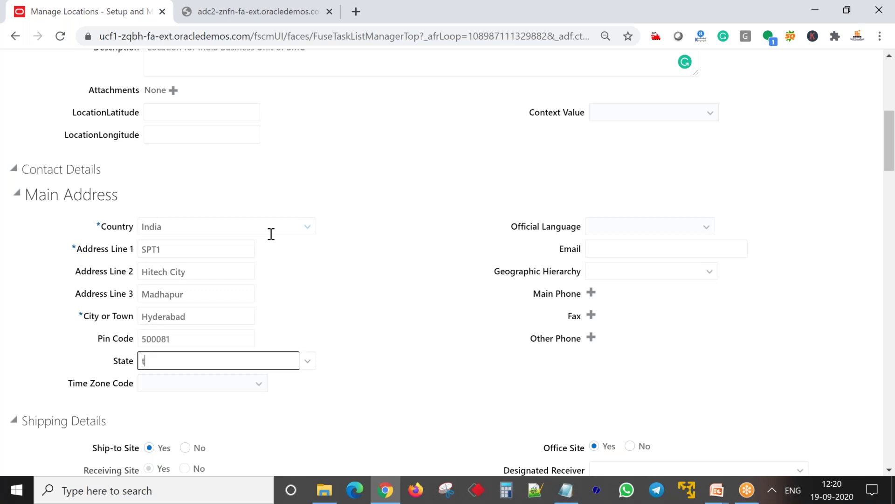
type("elan")
left_click(307, 360)
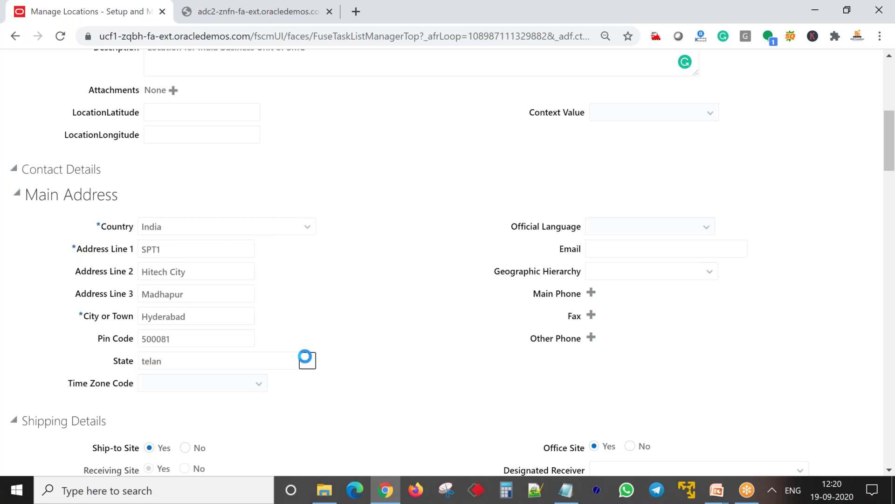
double_click(204, 366)
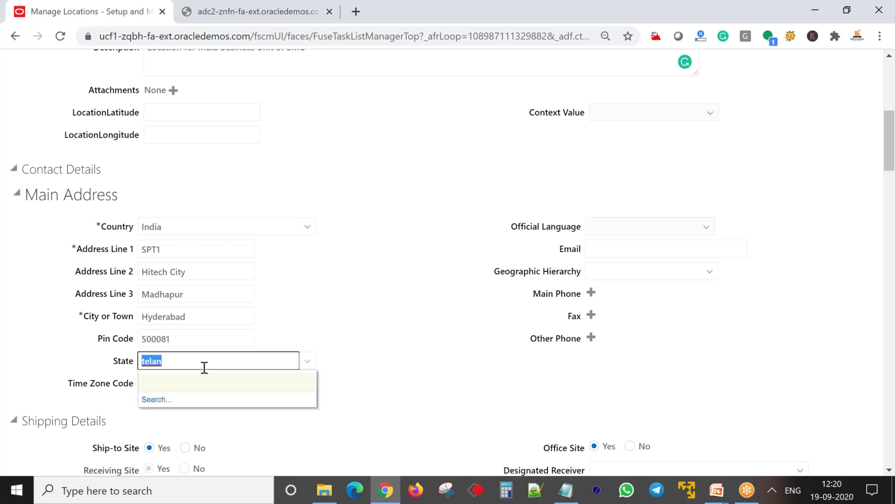
type("Telangana")
key("Tab")
Step: Set the main address's time zone to (UTC+05:30) Kolkata - India Time (IT)
left_click(214, 387)
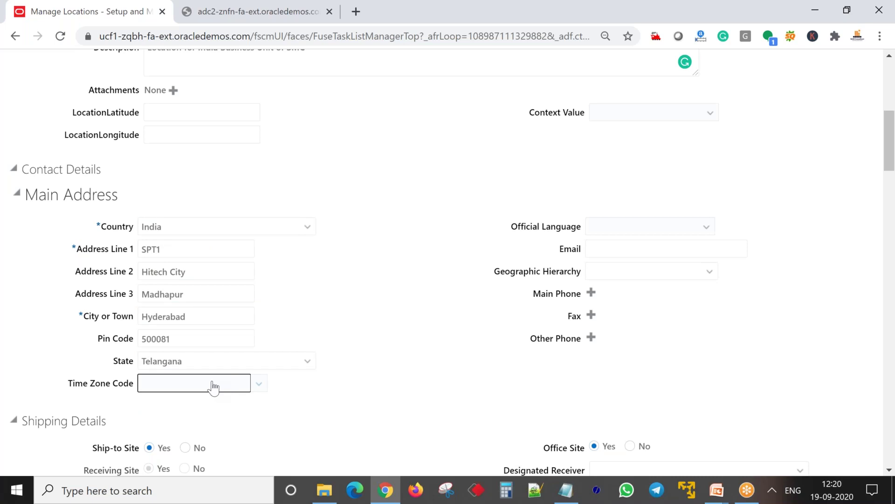
left_click(214, 386)
scroll(243, 339, "down", 10)
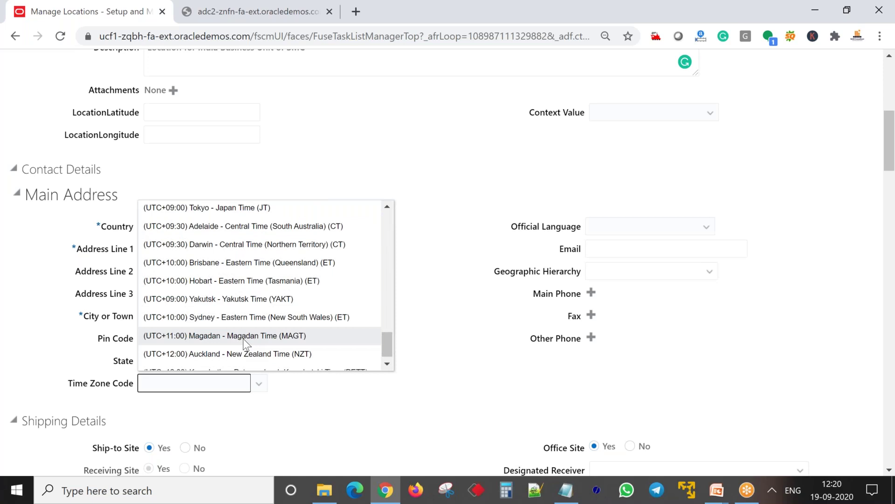
scroll(243, 338, "down", 1)
scroll(246, 333, "up", 3)
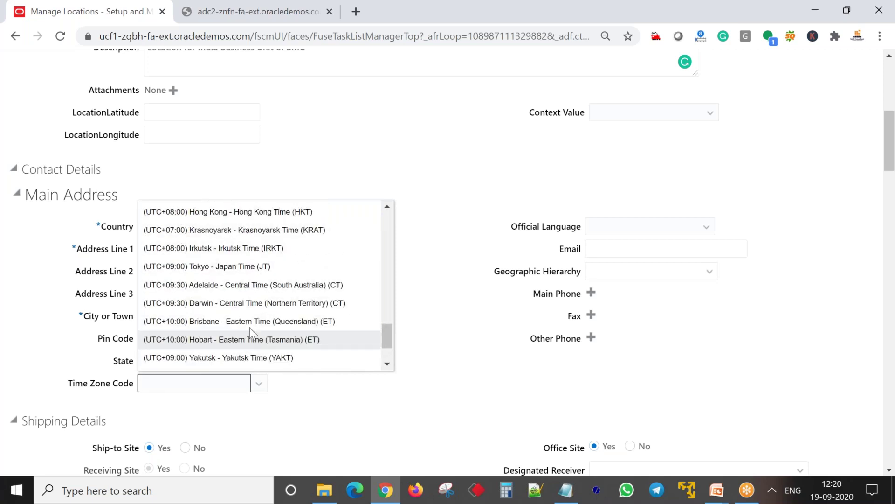
scroll(253, 302, "up", 3)
left_click(221, 225)
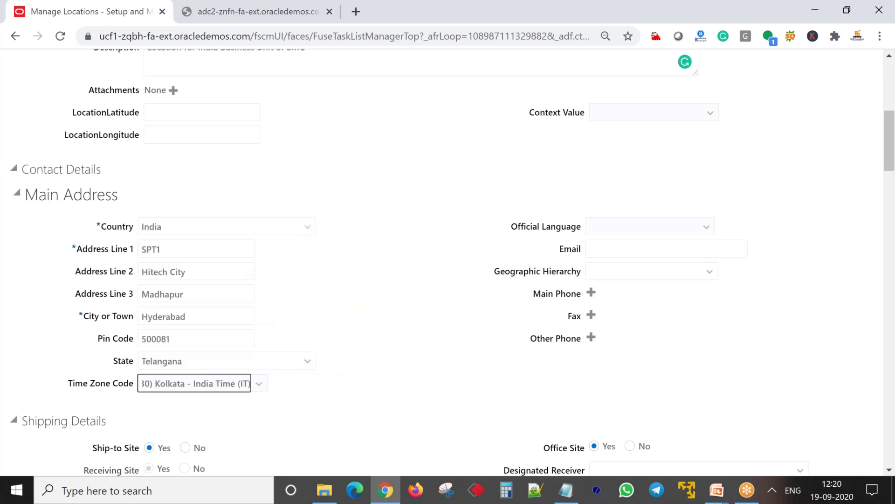
Step: Set the official language of the location's main address to American English
left_click(620, 233)
left_click(620, 232)
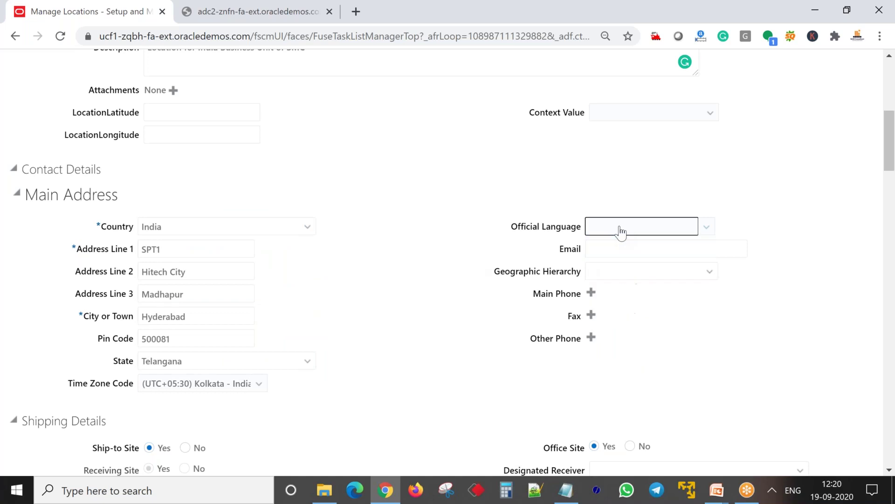
key("e")
left_click(620, 231)
scroll(647, 339, "down", 10)
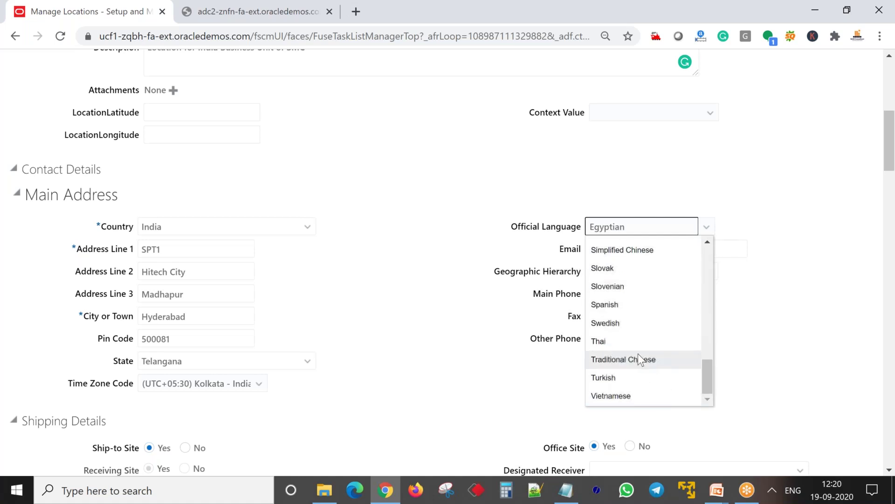
scroll(638, 354, "up", 10)
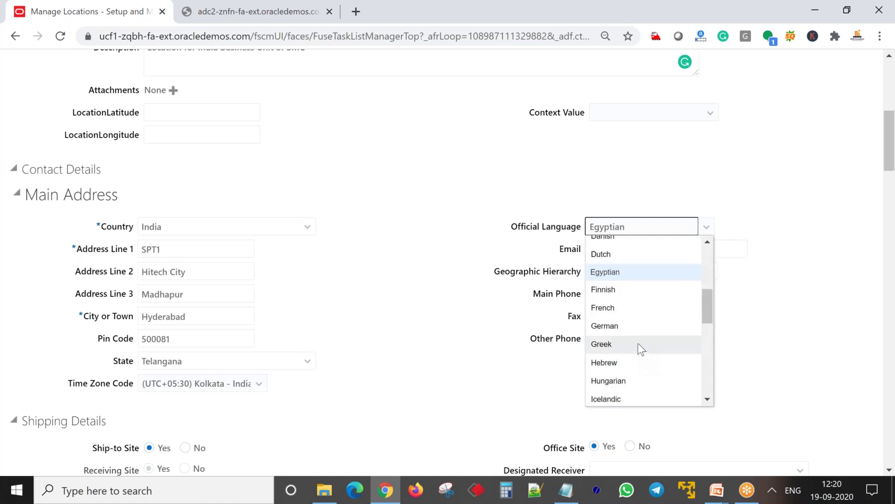
scroll(633, 308, "up", 5)
scroll(632, 308, "down", 5)
scroll(633, 308, "down", 5)
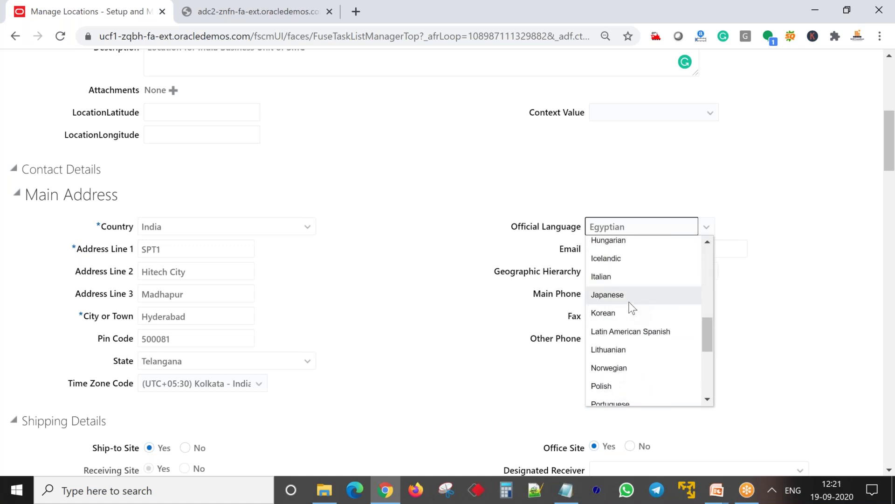
scroll(633, 307, "down", 5)
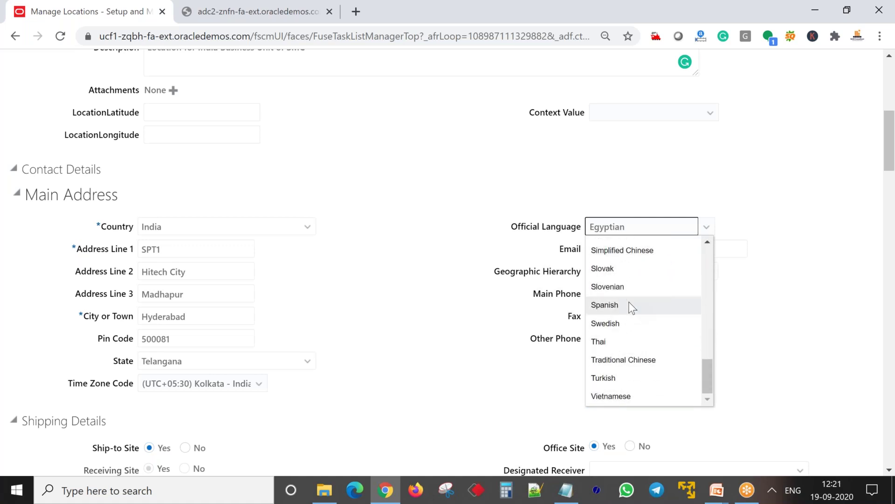
scroll(632, 308, "up", 1)
scroll(632, 308, "up", 4)
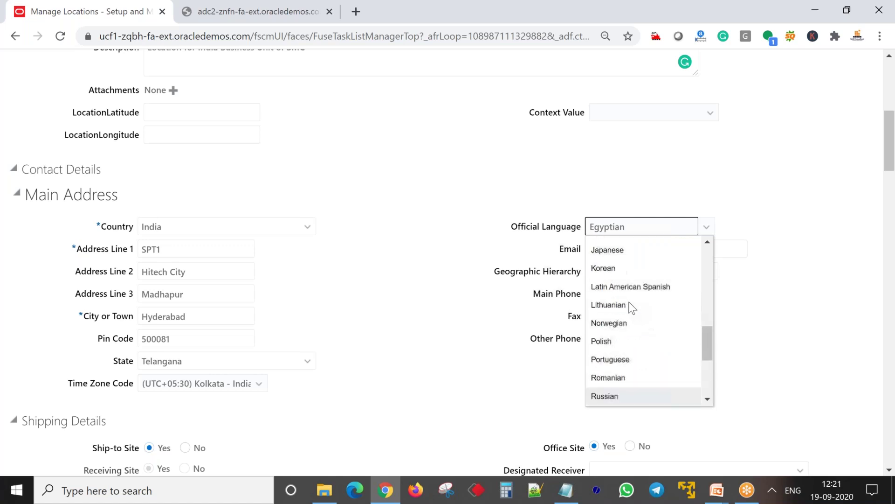
scroll(633, 308, "up", 4)
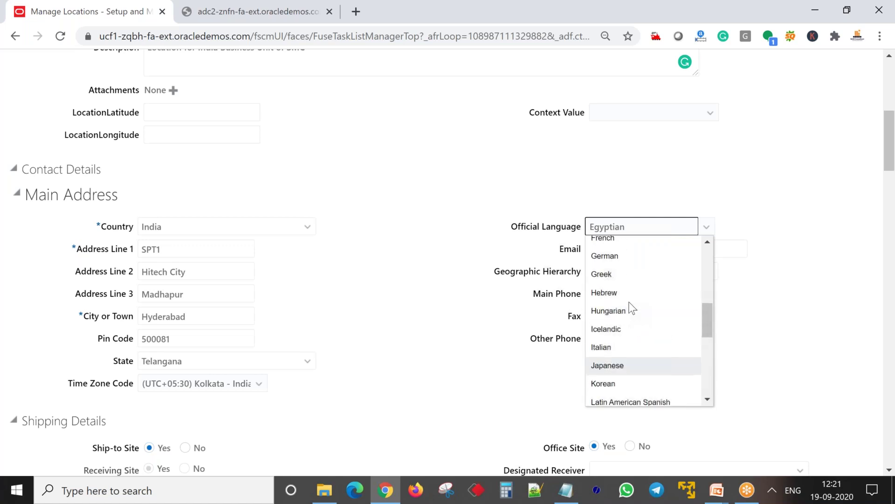
scroll(633, 308, "up", 3)
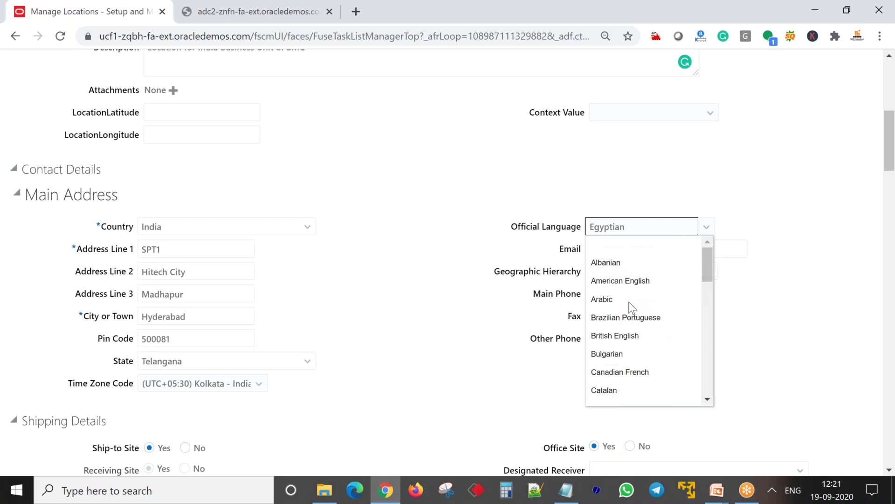
left_click(630, 281)
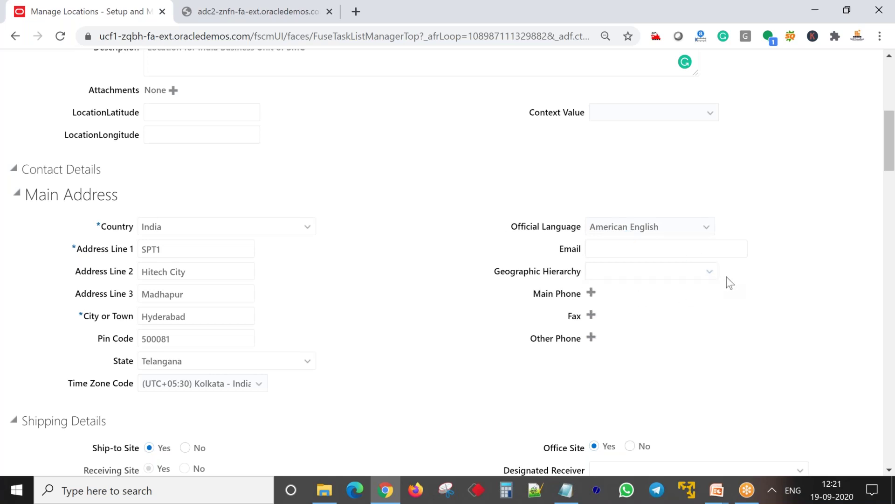
Step: Review the geographic hierarchy and official language choices and the shipping and extra information sections of the location
left_click(709, 271)
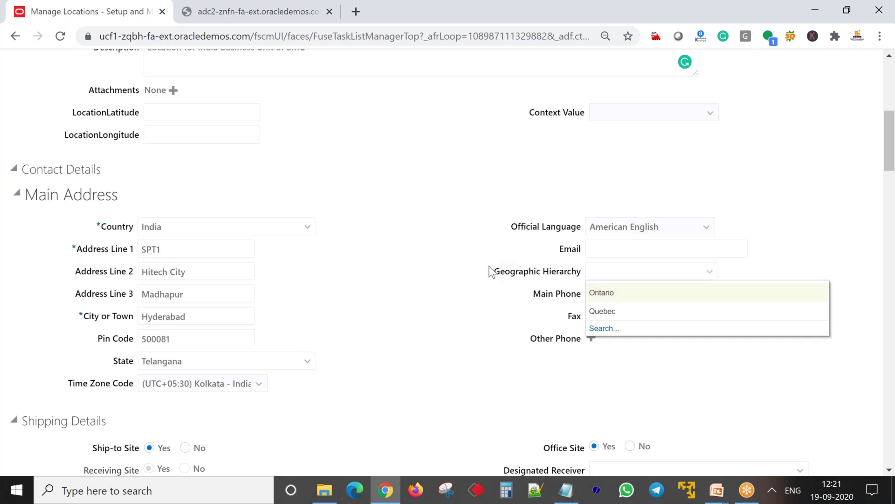
left_click(707, 227)
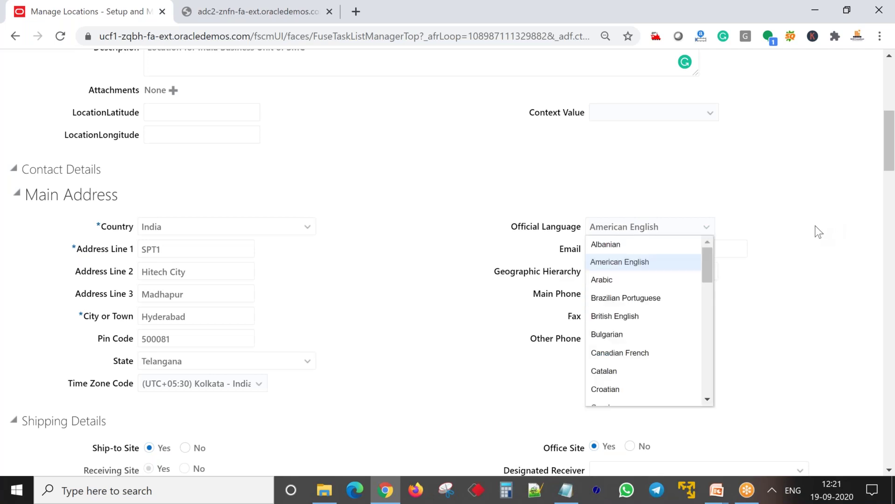
left_click(814, 226)
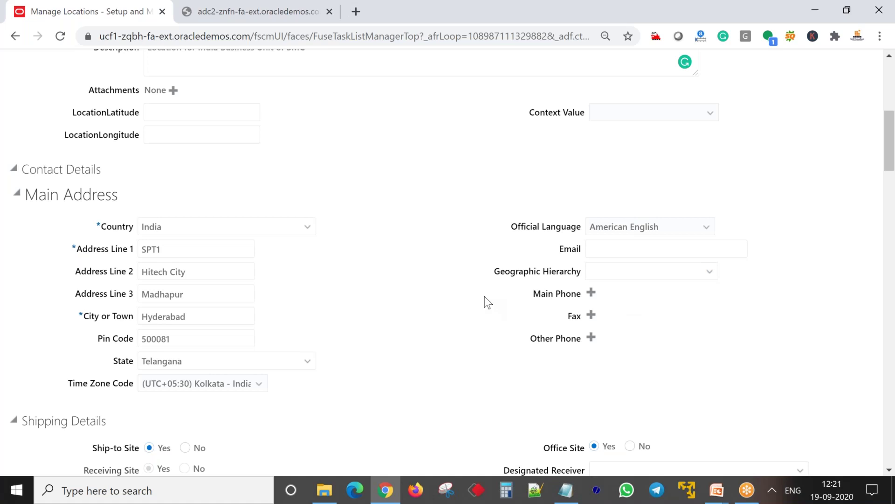
scroll(485, 296, "down", 3)
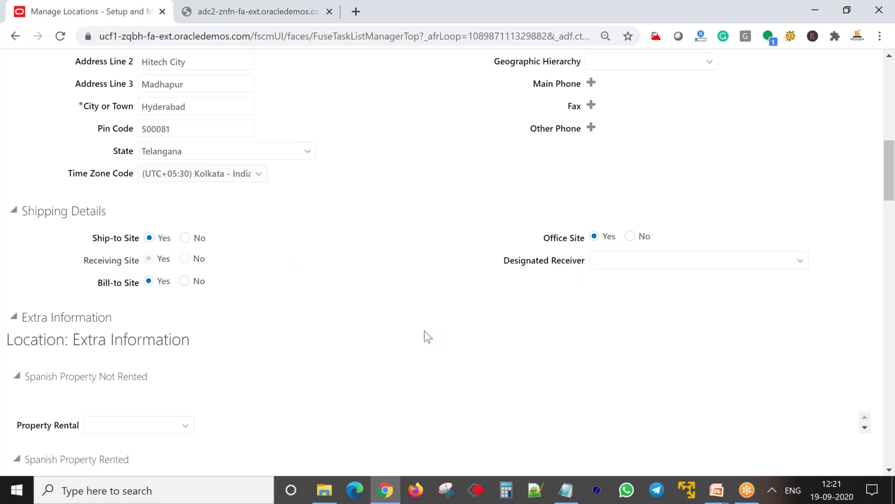
scroll(424, 331, "down", 3)
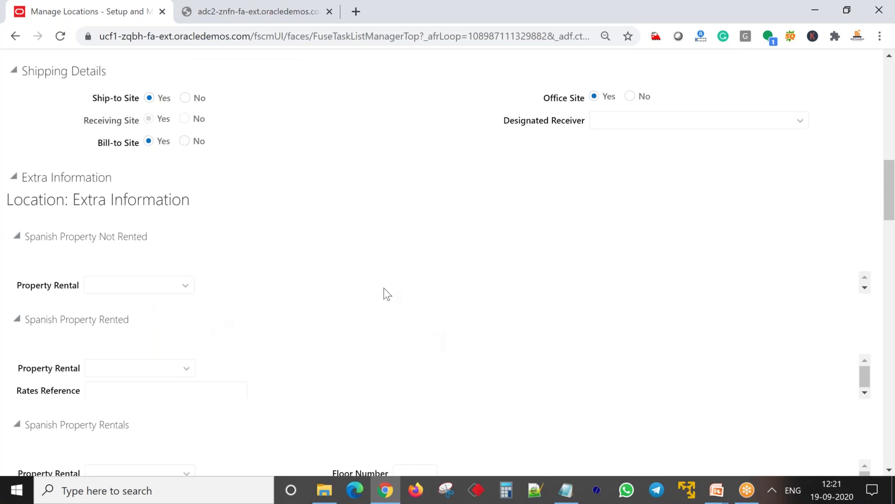
scroll(421, 290, "up", 10)
scroll(421, 290, "up", 4)
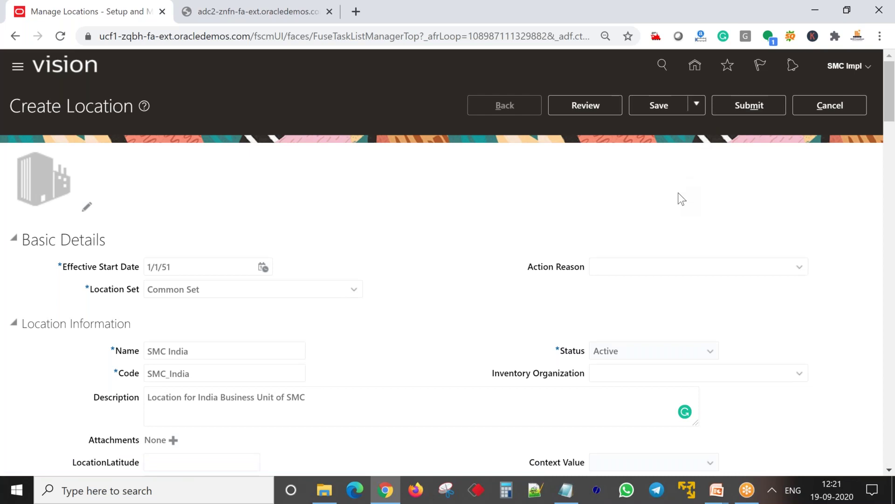
scroll(678, 192, "down", 1)
scroll(447, 261, "down", 2)
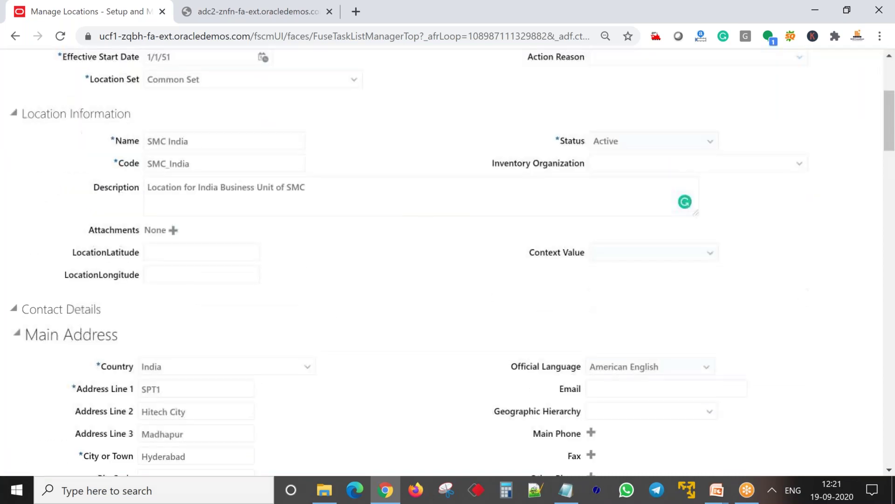
scroll(447, 262, "down", 2)
scroll(659, 204, "down", 1)
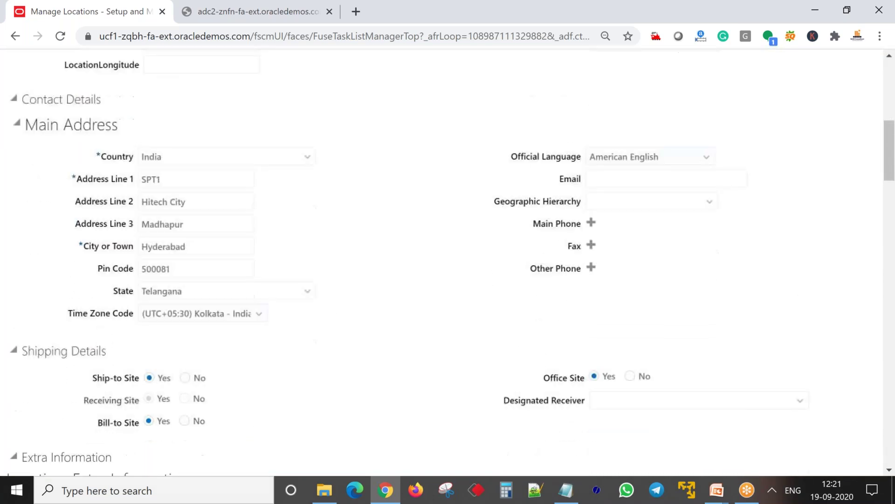
Step: Set Ship-to Site and Bill-to Site to No in the shipping details
left_click(185, 378)
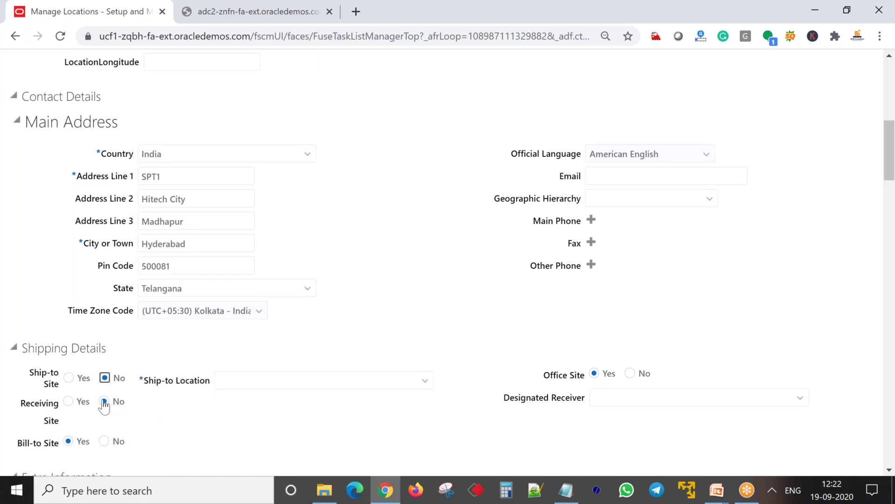
left_click(425, 386)
left_click(425, 338)
left_click(104, 441)
scroll(248, 406, "down", 3)
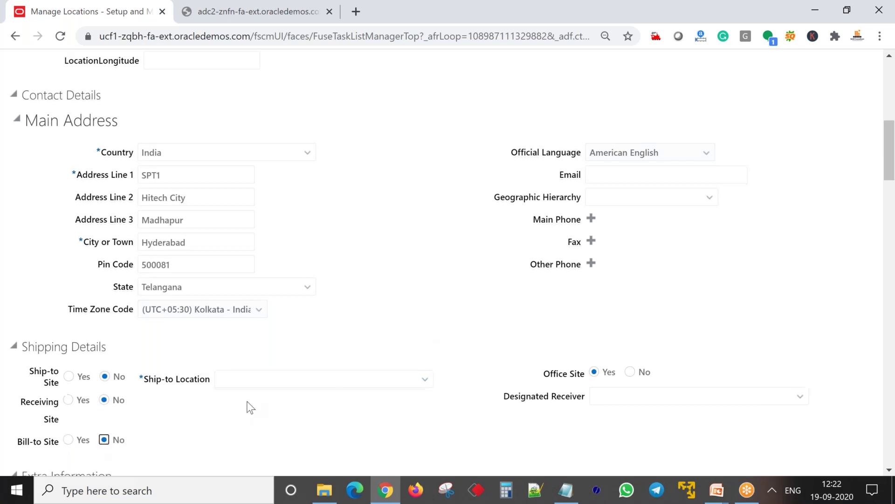
left_click(249, 295)
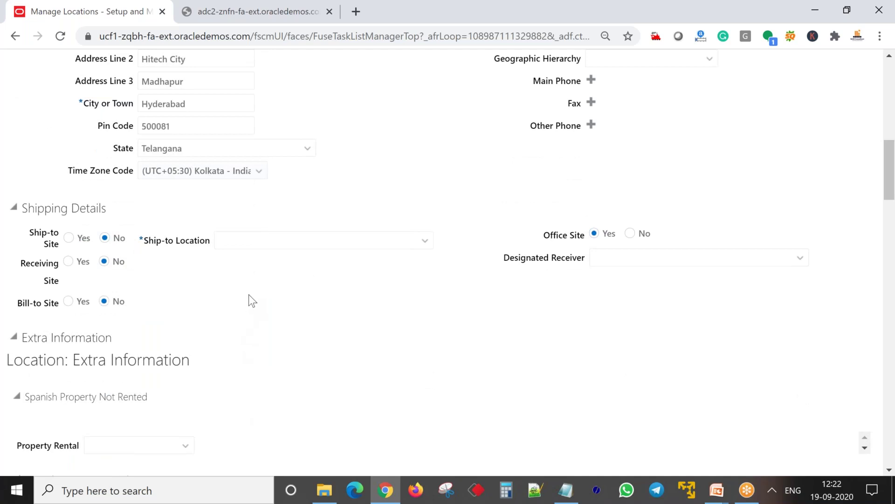
Step: Check the location's details and set Ship-to Site back to Yes in the shipping details
scroll(249, 295, "up", 6)
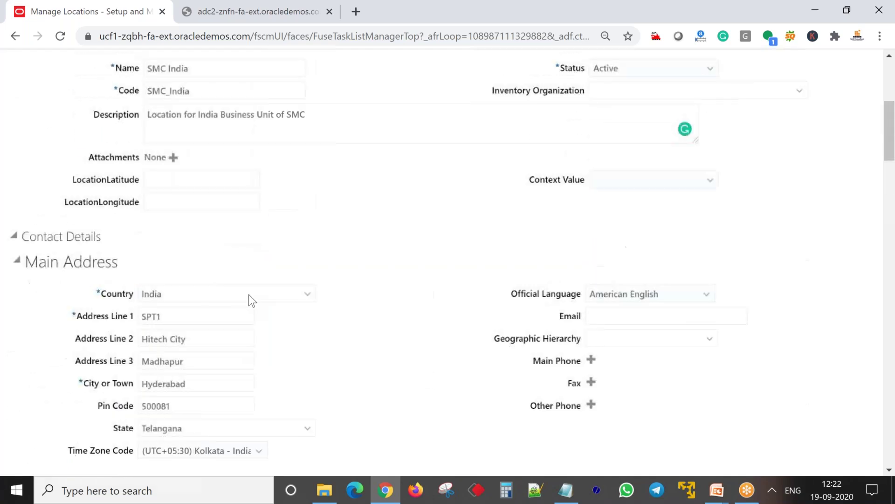
scroll(248, 294, "up", 4)
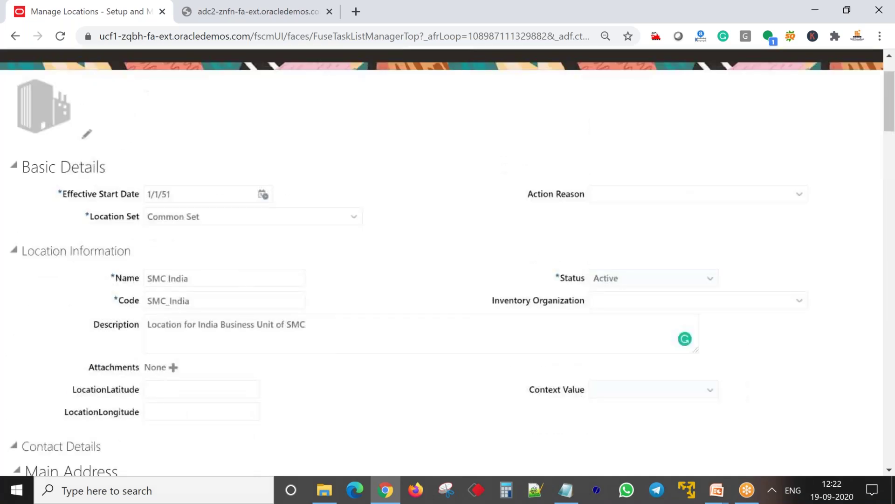
scroll(173, 287, "down", 13)
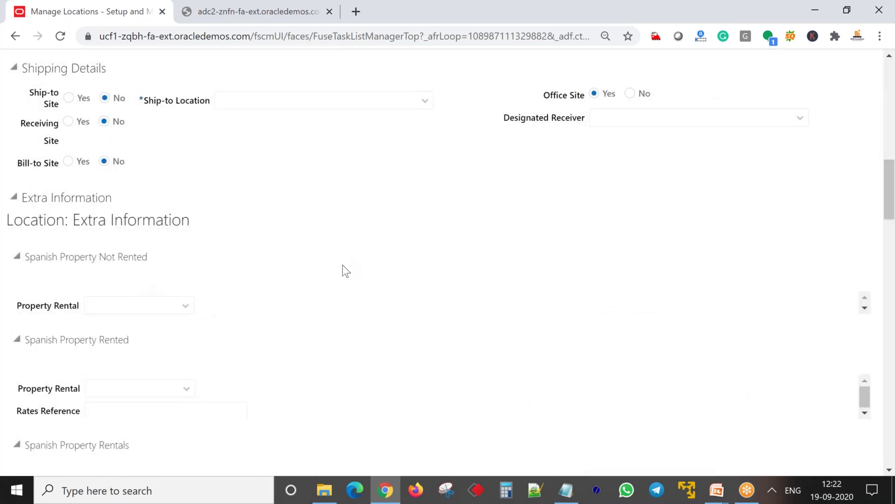
scroll(342, 265, "up", 6)
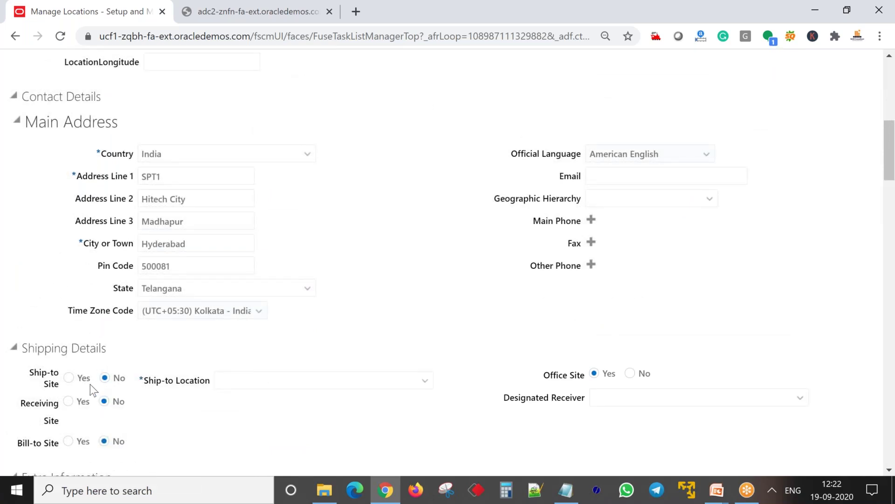
left_click(70, 379)
scroll(264, 351, "down", 1)
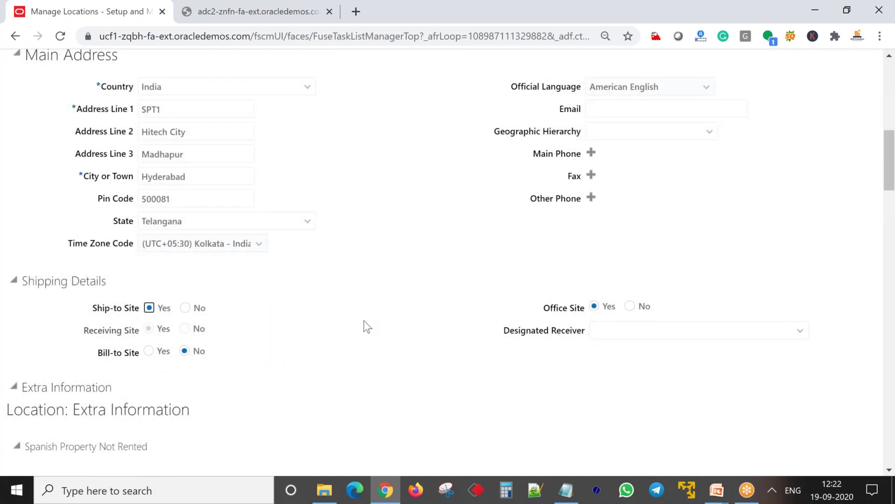
Step: Submit the new SMC India location and confirm the request
scroll(363, 321, "up", 1)
scroll(363, 320, "up", 8)
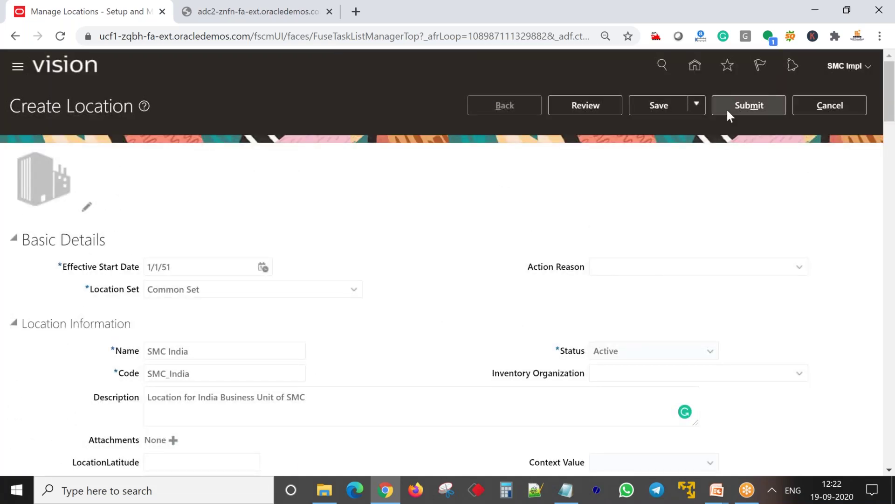
left_click(727, 110)
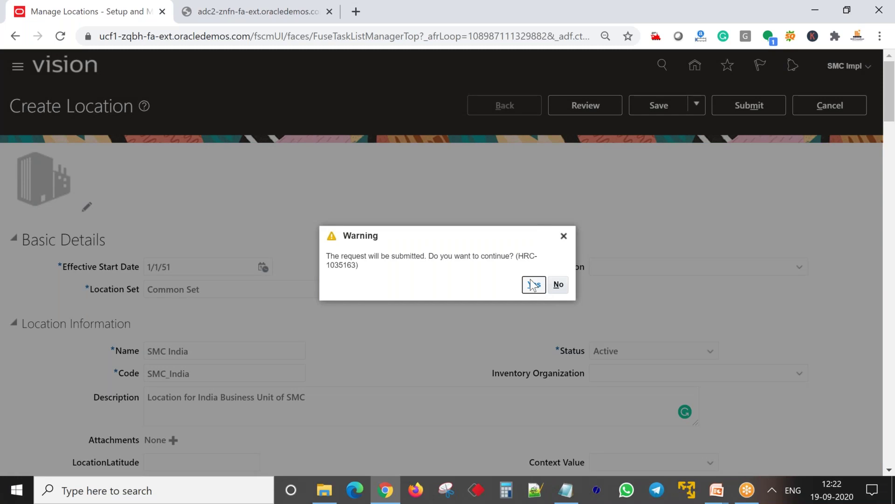
left_click(533, 284)
left_click(484, 280)
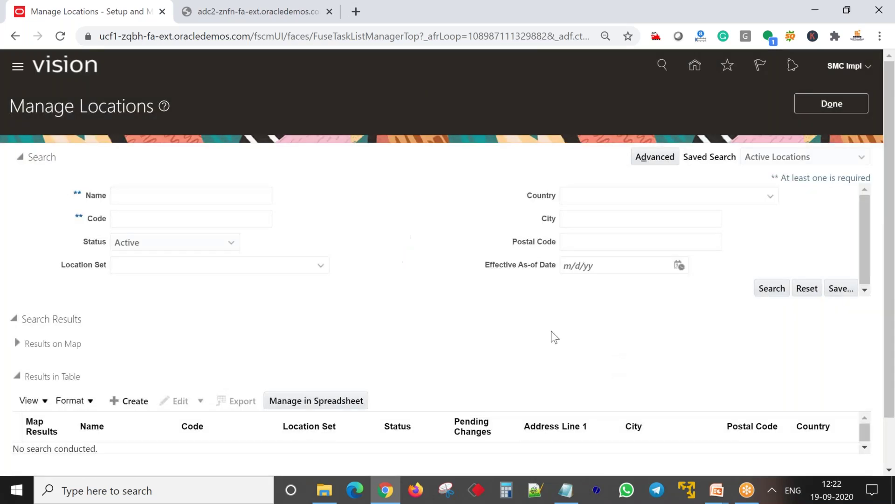
Step: Search the locations by the name SMC India and examine the resulting record
left_click(191, 195)
type("SMC India")
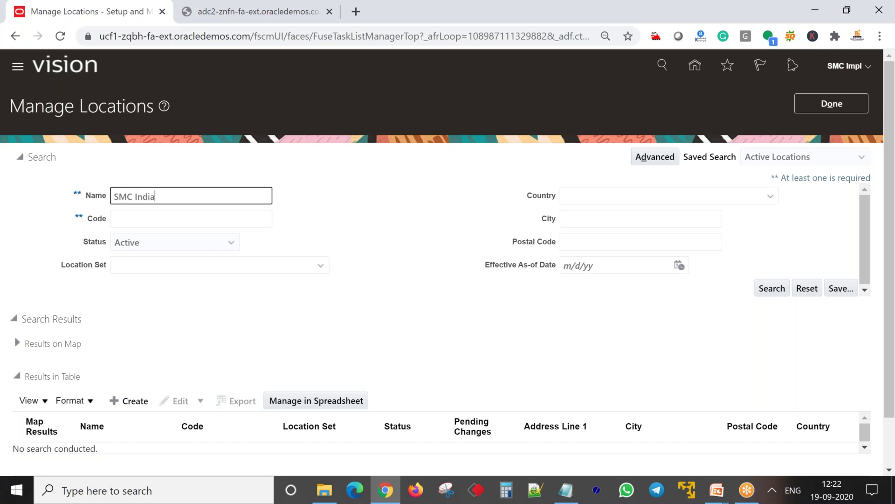
key("Return")
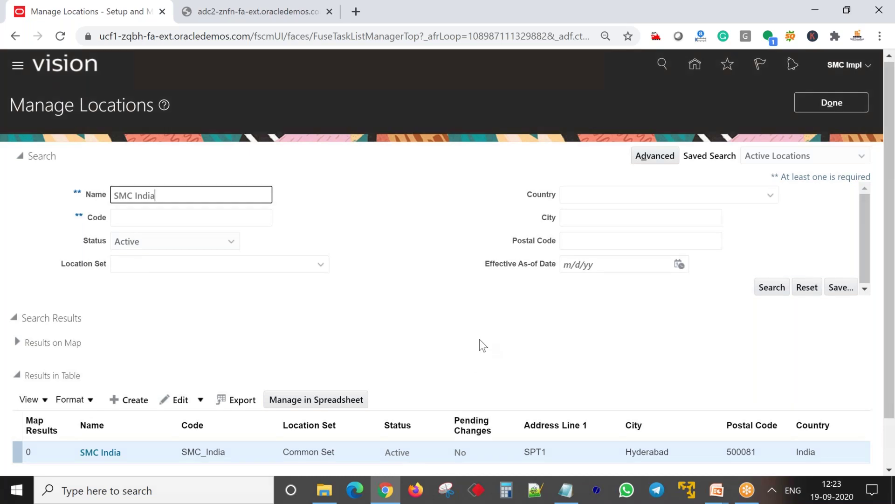
scroll(531, 373, "down", 1)
left_click_drag(833, 401, 35, 404)
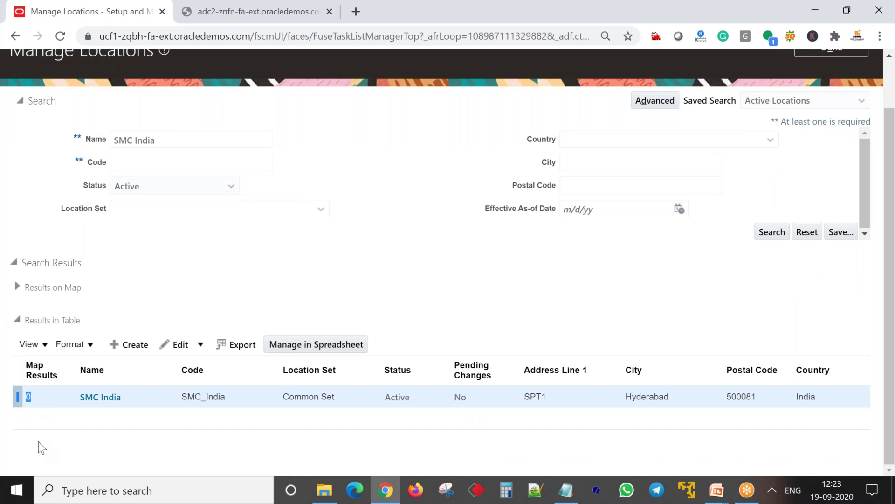
left_click(43, 422)
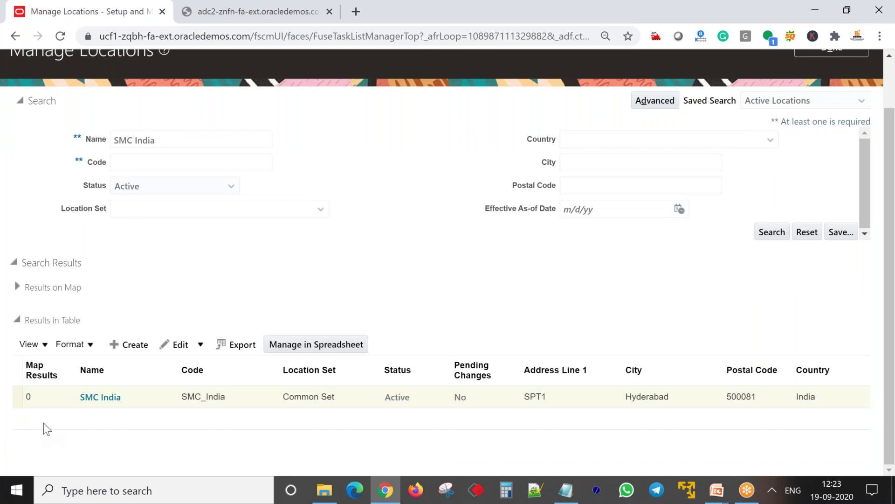
scroll(46, 416, "up", 1)
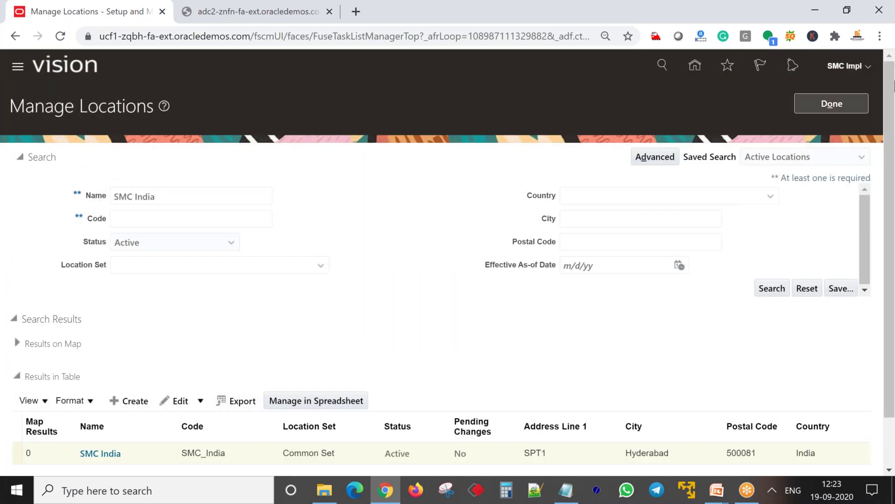
Step: Close the Manage Locations page and check the Manage Business Units slide in PowerPoint for the business unit creation task
left_click(831, 105)
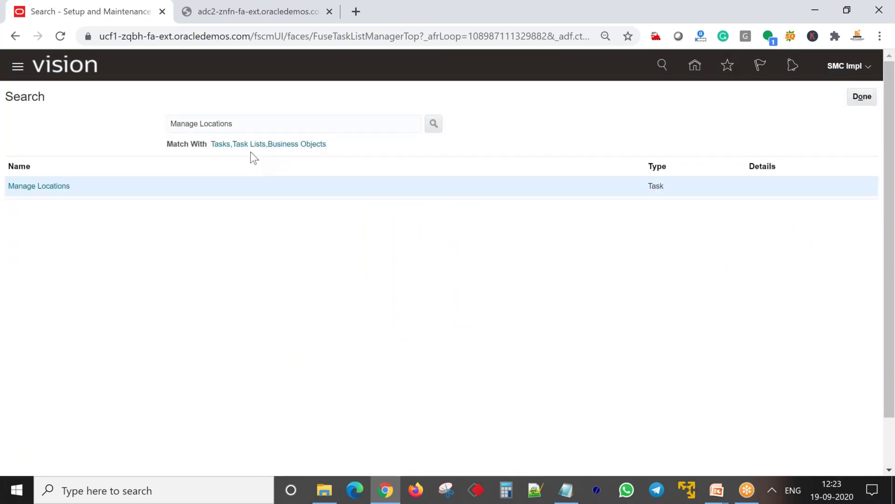
mouse_move(716, 480)
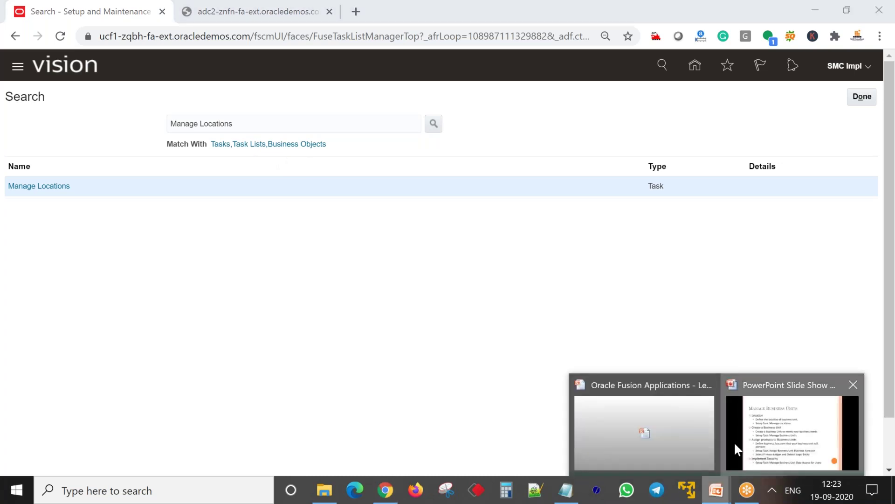
left_click(734, 441)
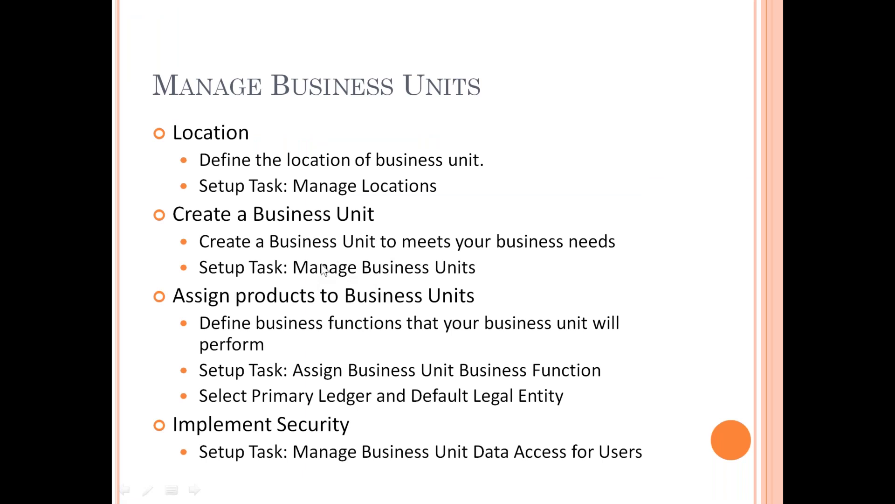
key("alt+Tab")
Step: Search the setup tasks for Manage Business Unit and open the task of that name
triple_click(281, 116)
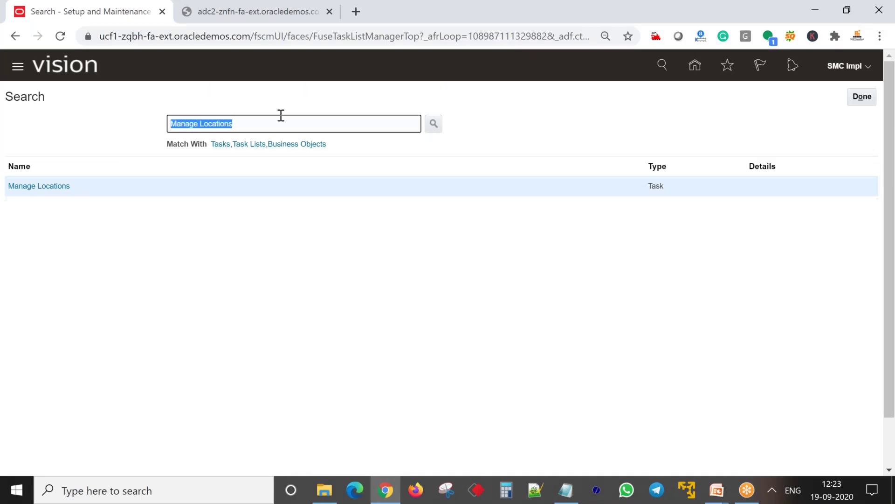
type("Manage ")
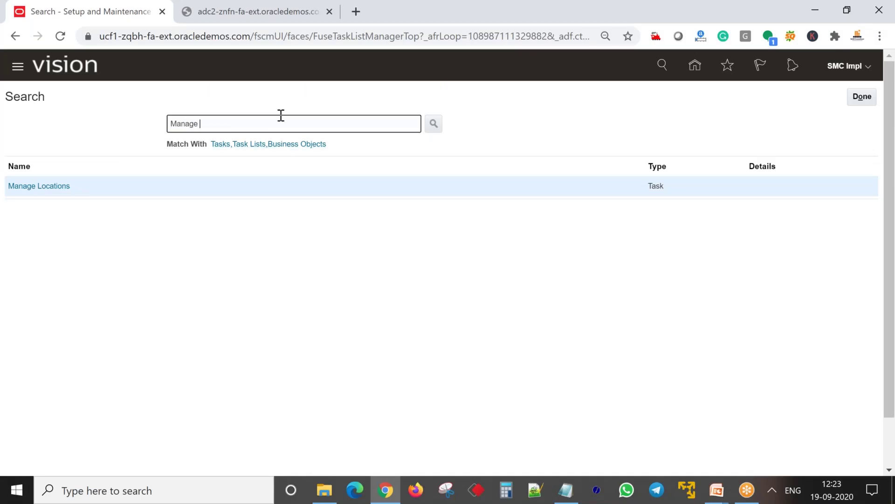
type("Busne")
key("BackSpace")
type("iness Units")
key("Return")
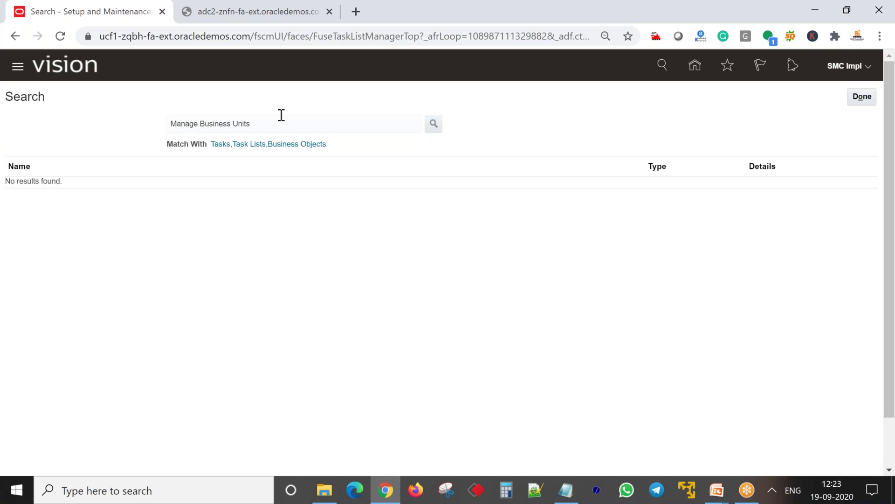
left_click(285, 123)
key("BackSpace")
key("Return")
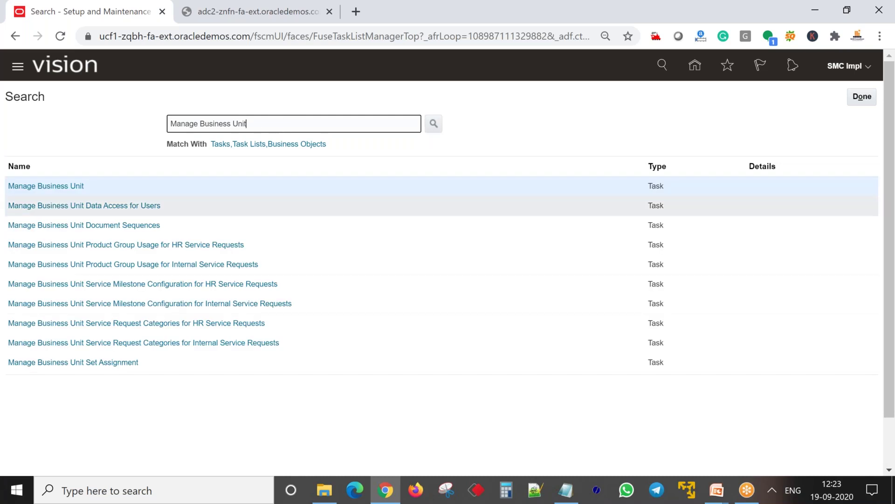
left_click(47, 186)
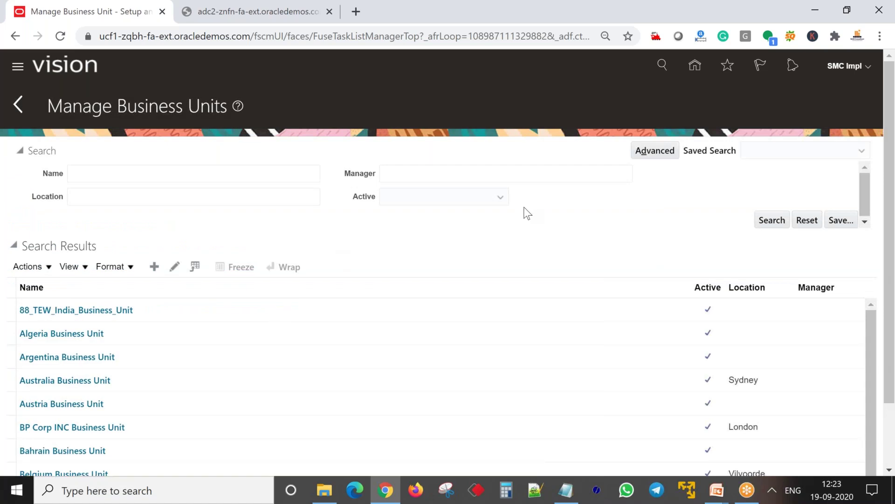
Step: Start creating a business unit and name it SMC Business Unit
left_click(159, 272)
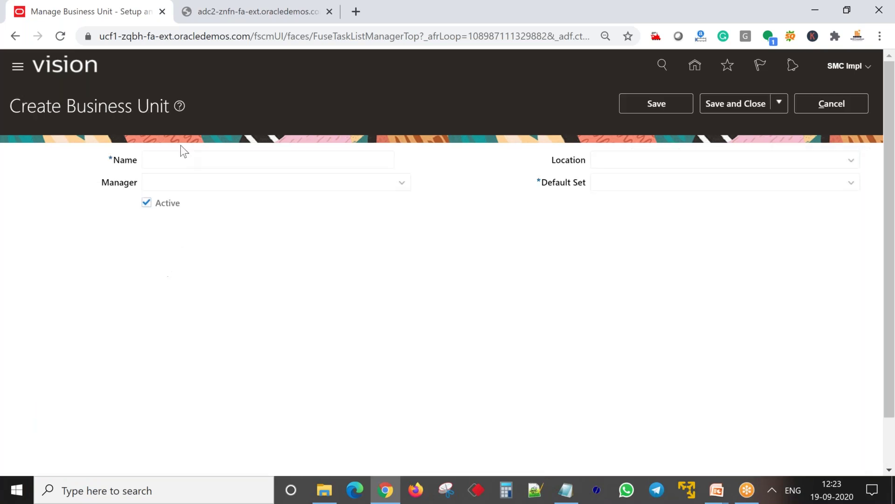
left_click(182, 157)
type("SM")
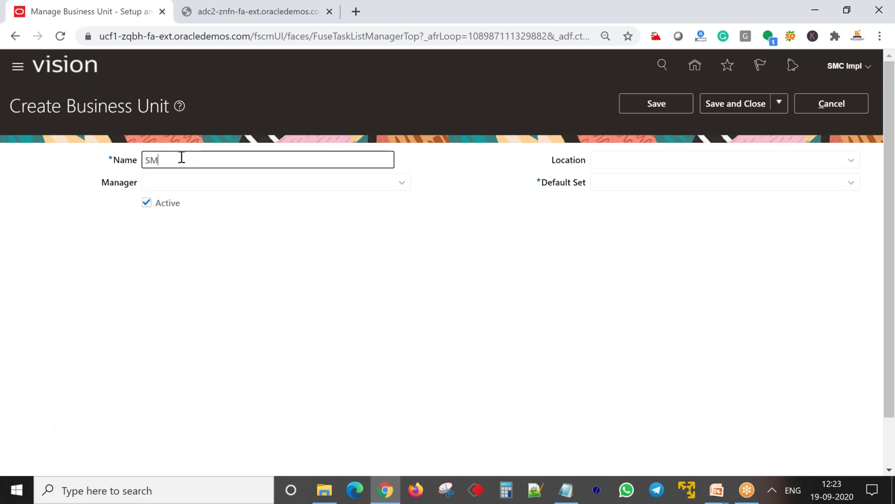
type("C Business Unit")
key("Tab")
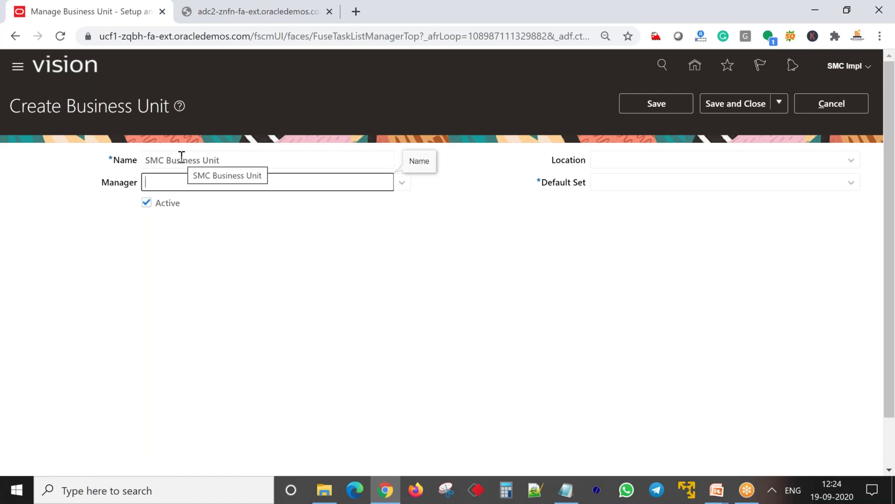
Step: Assign the consultant based in New York as the business unit's manager
left_click(377, 221)
left_click(402, 187)
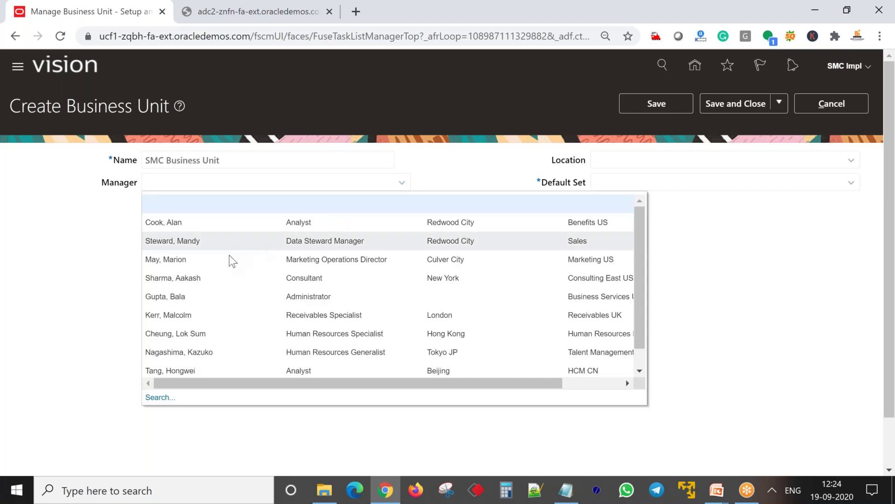
left_click(221, 278)
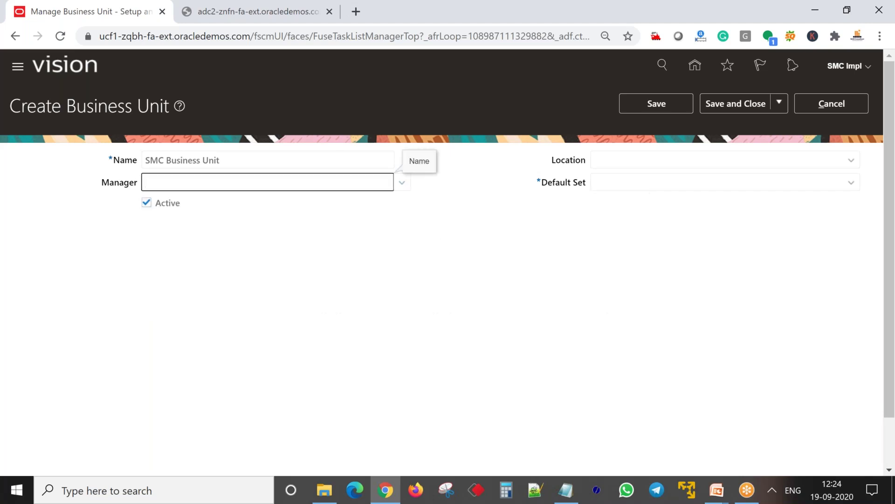
Step: Search the locations by the name SMC India and assign that location to the business unit
left_click(670, 157)
left_click(851, 160)
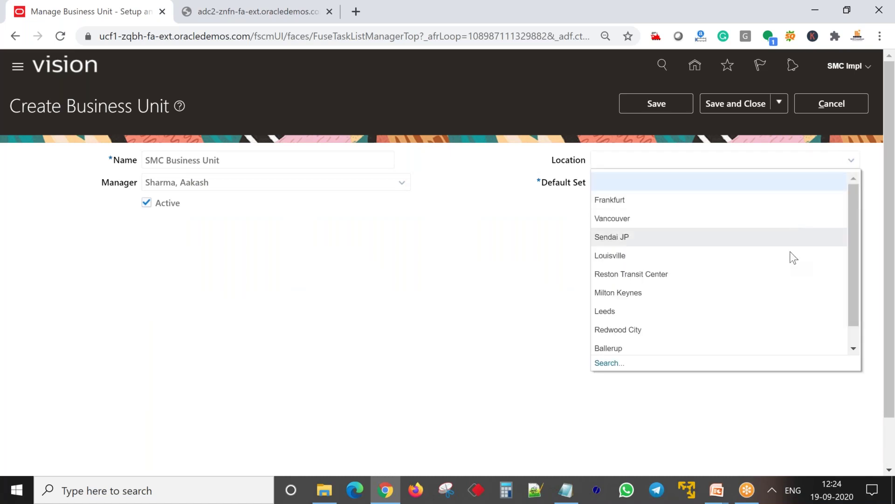
left_click(610, 363)
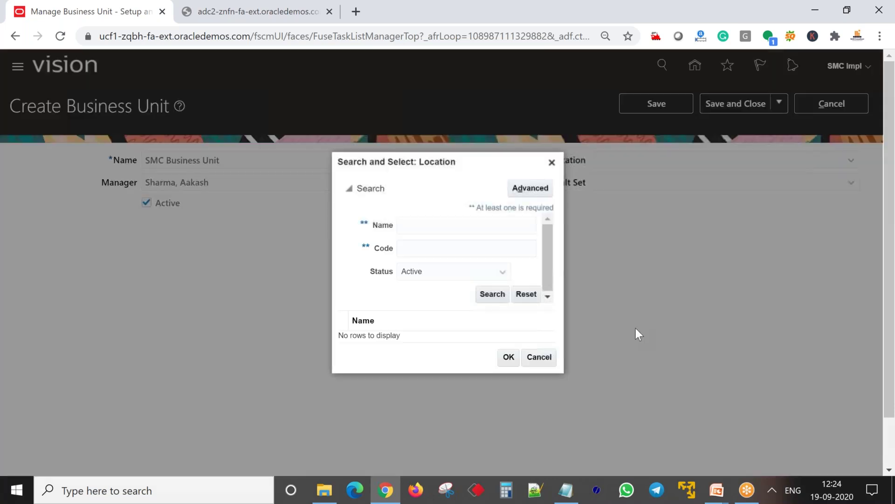
left_click(465, 226)
type("SMC India")
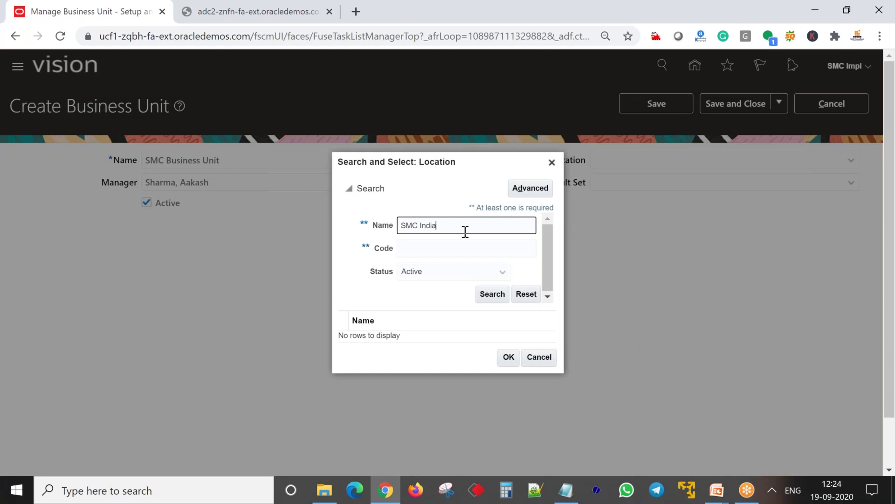
key("Return")
left_click(418, 334)
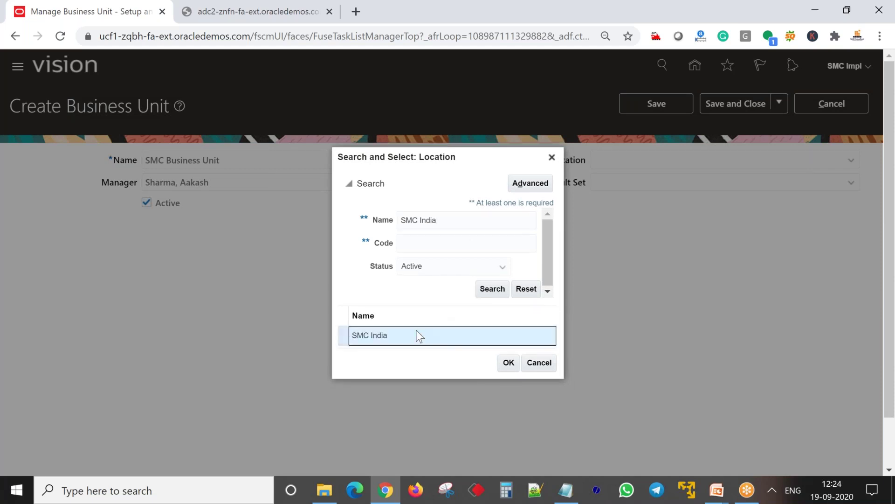
left_click(515, 364)
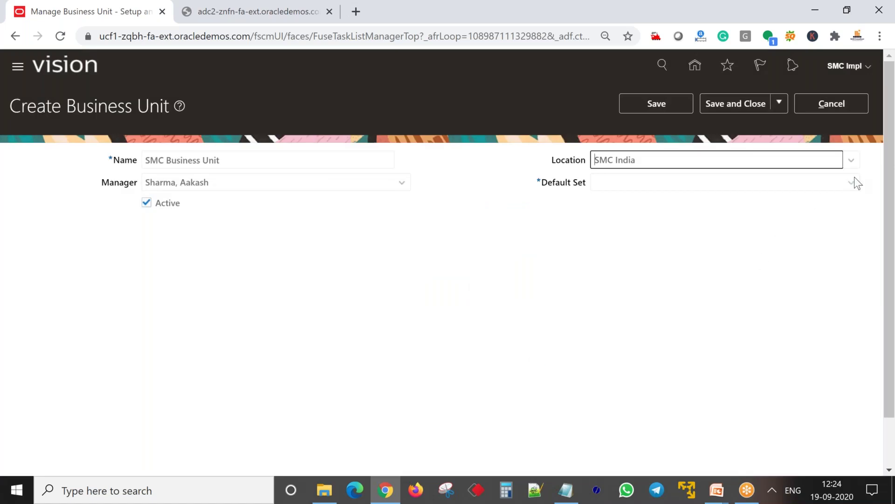
Step: Search the reference data sets by the code COMMON and assign Common Set as the business unit's default set
left_click(851, 182)
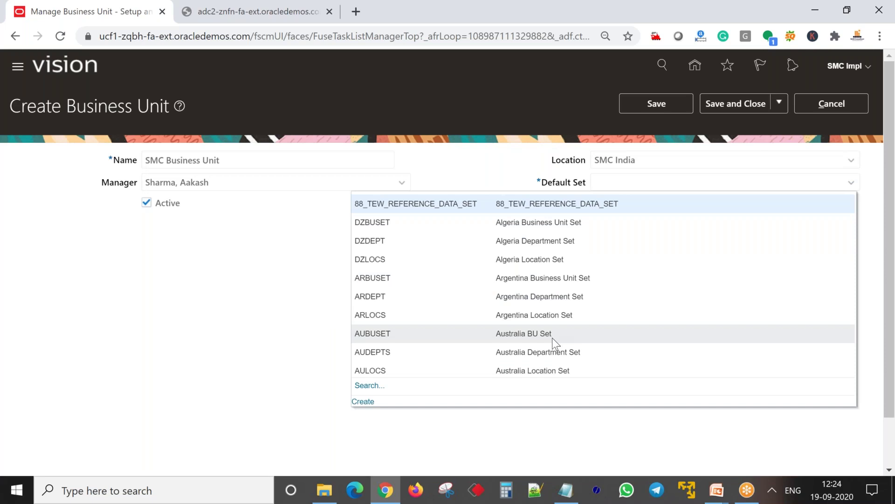
scroll(552, 338, "down", 1)
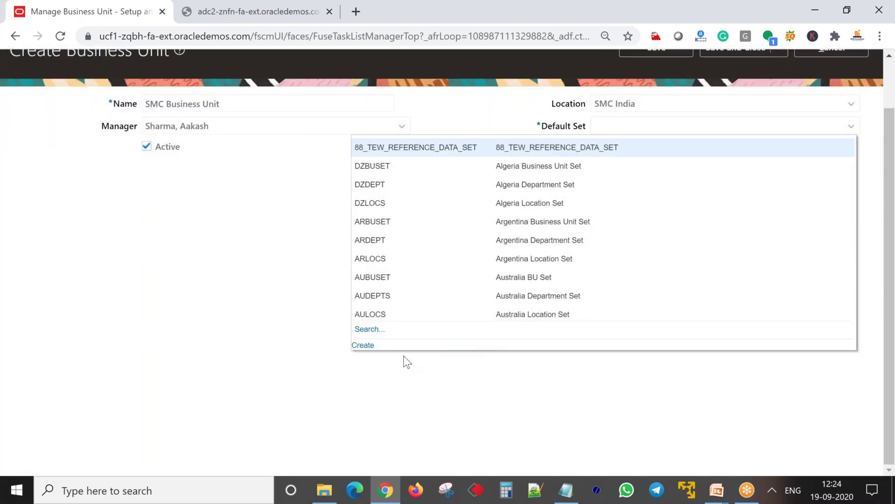
left_click(369, 331)
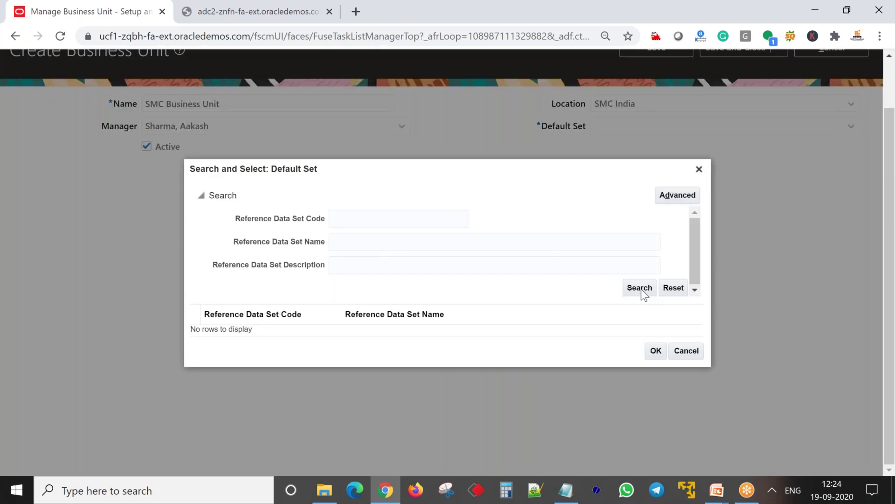
left_click(686, 351)
left_click(851, 126)
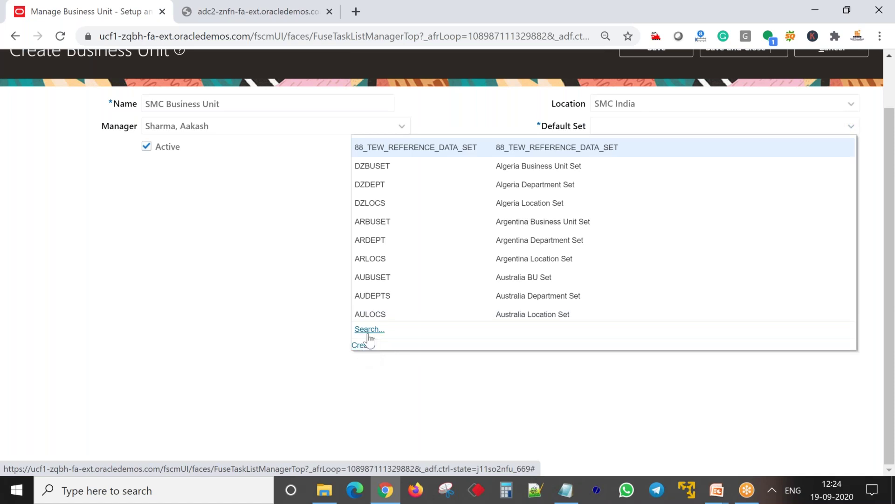
left_click(365, 345)
left_click(428, 220)
type("COMMON")
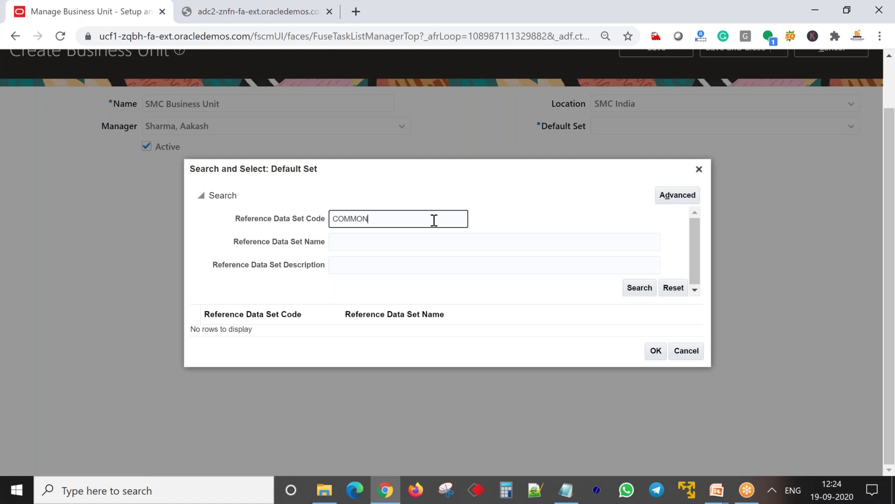
left_click(630, 289)
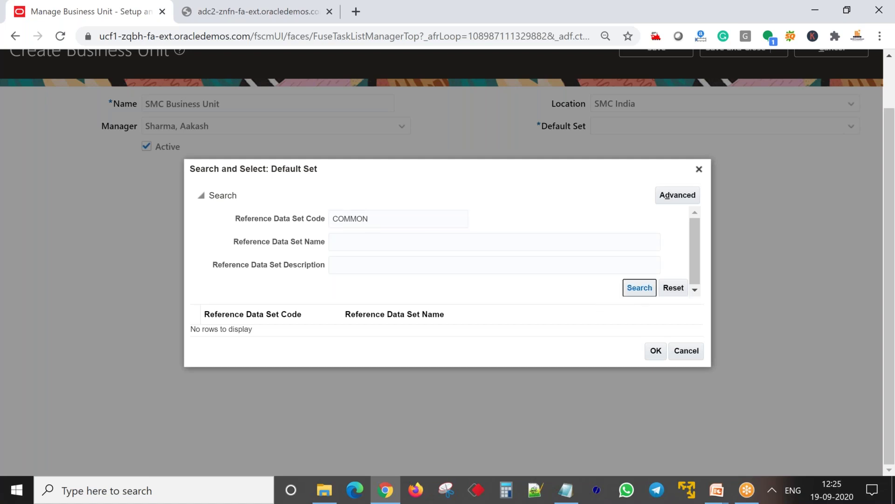
left_click(407, 331)
left_click(655, 356)
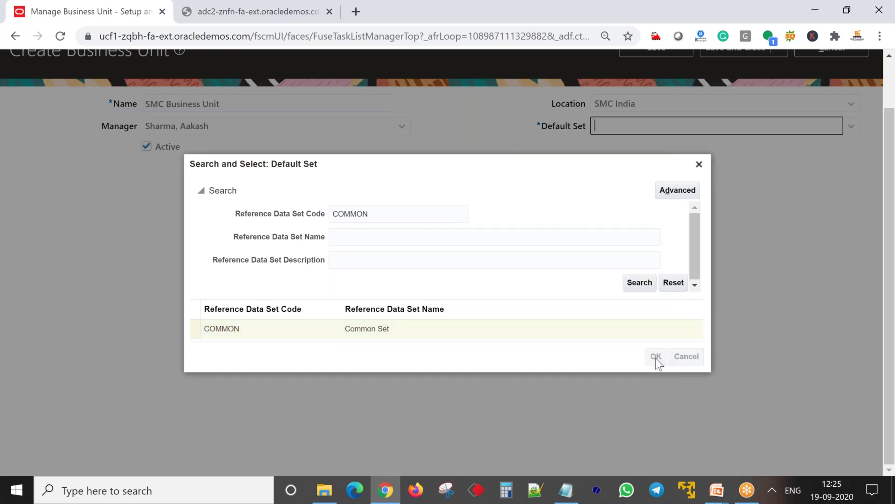
Step: Save and close the new business unit and leave the task search page
scroll(575, 280, "up", 2)
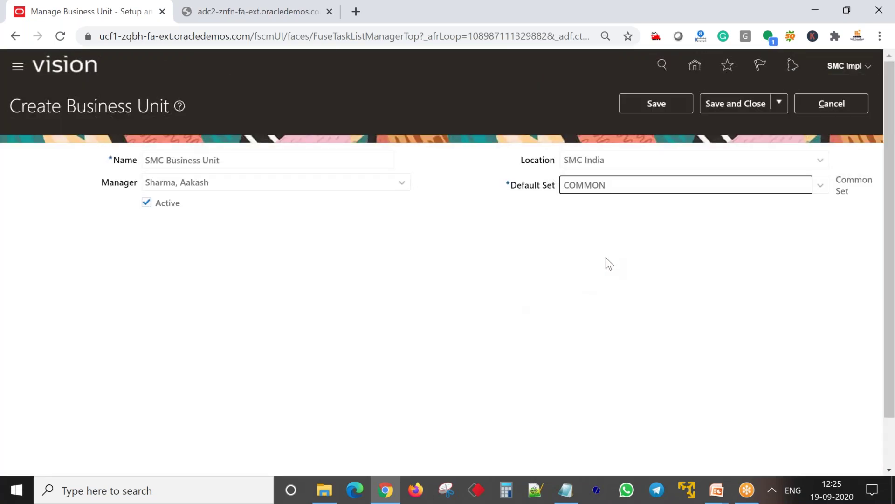
left_click(742, 104)
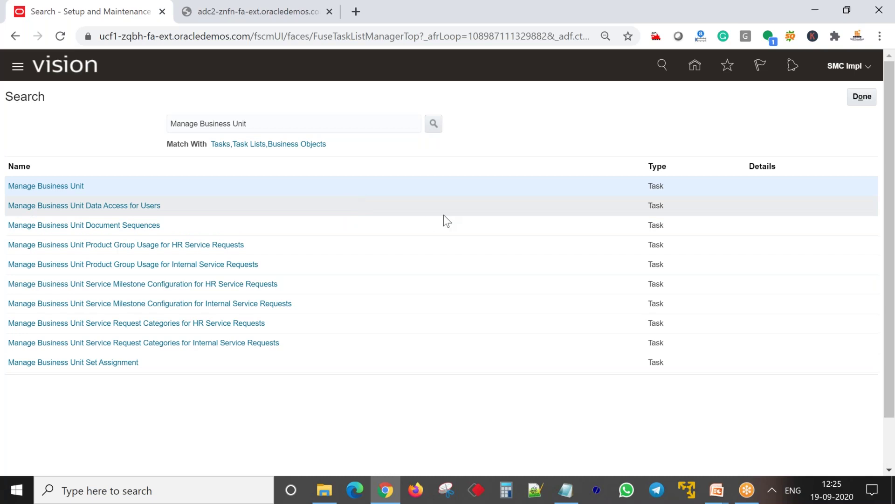
left_click(864, 101)
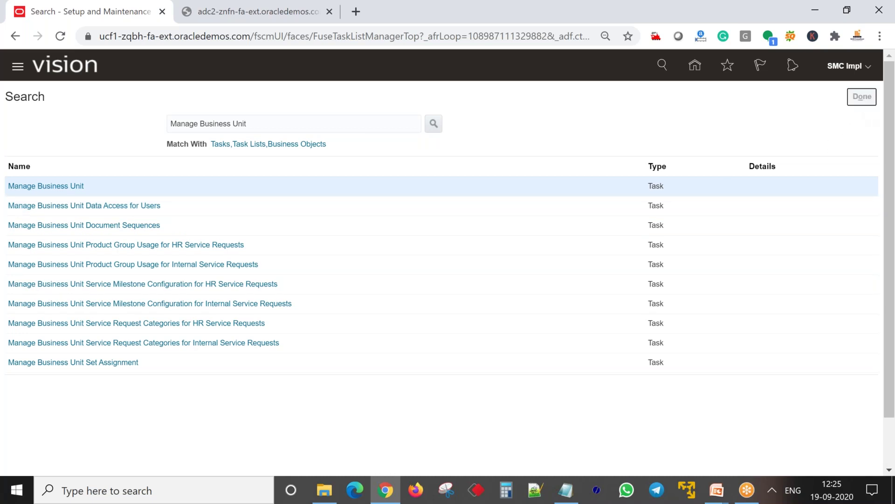
Step: Switch to the PowerPoint slide show and check the setup task for assigning business functions to business units
left_click(745, 490)
left_click(793, 424)
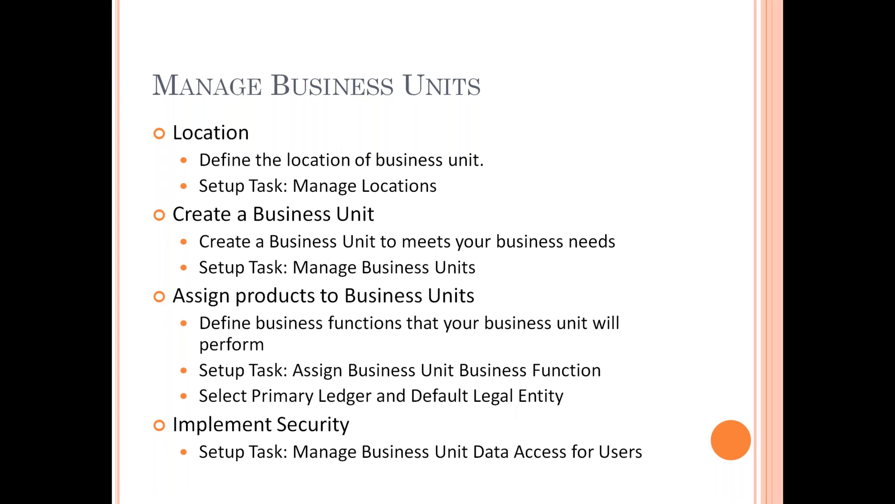
key("alt+Tab")
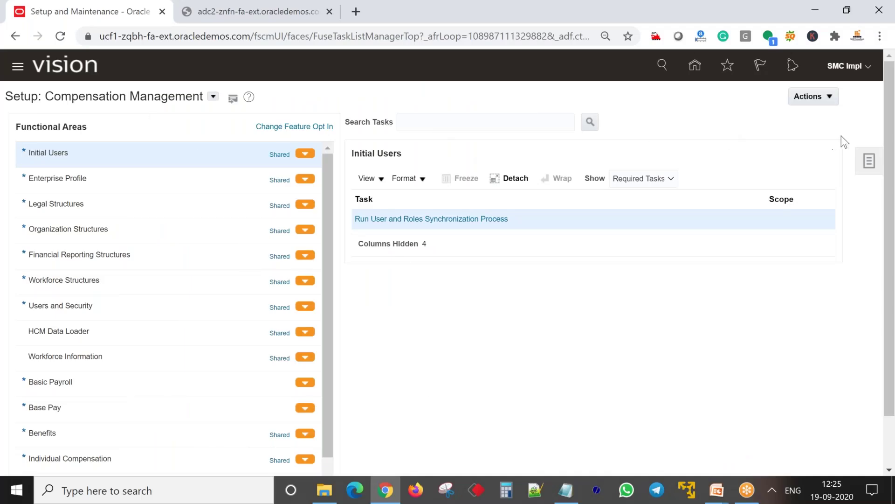
Step: Search all setup tasks for Assign Business Unit Business and open the Assign Business Unit Business Function task
left_click(868, 161)
left_click(771, 192)
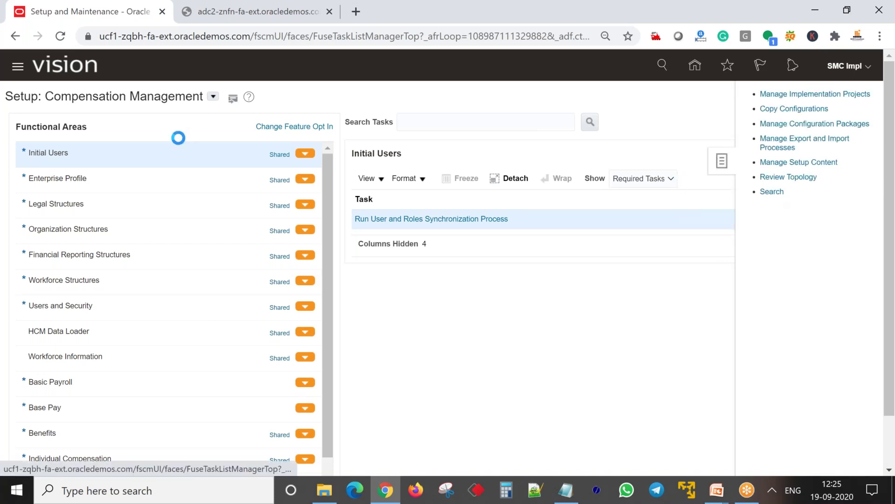
type("Ass")
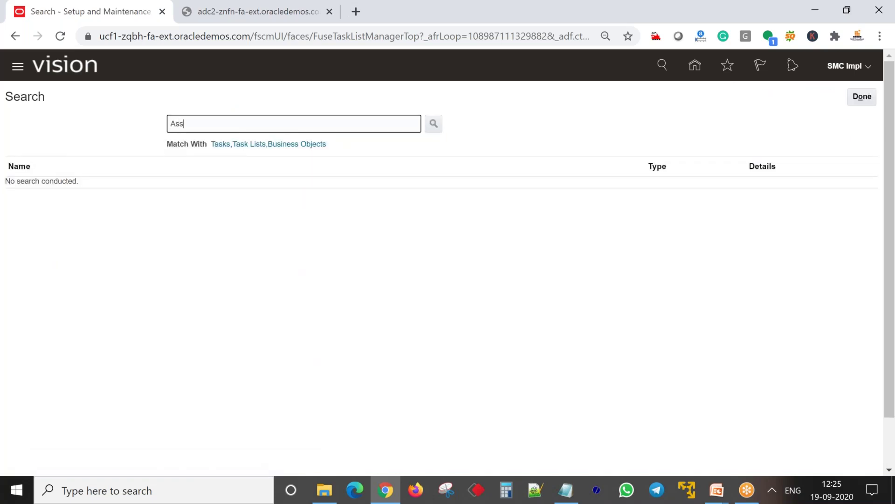
type("ign Bu")
type("sinsess")
key("BackSpace")
key("BackSpace")
type("ess Unit Business")
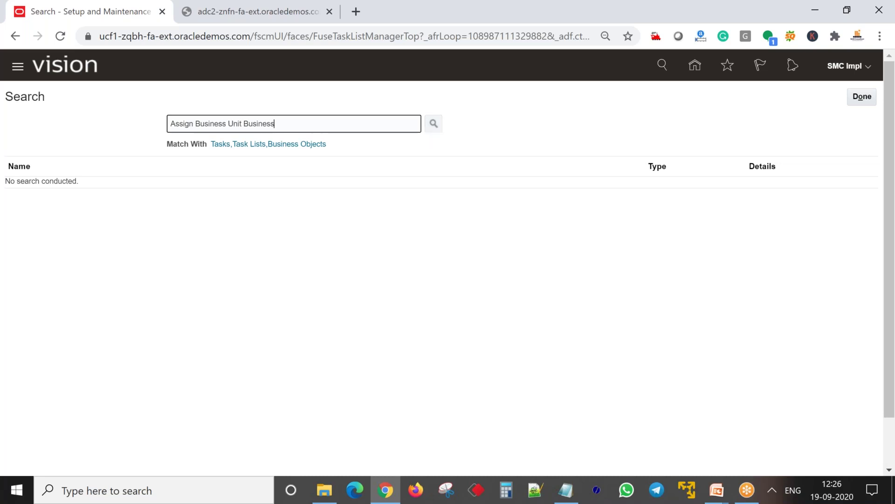
key("Return")
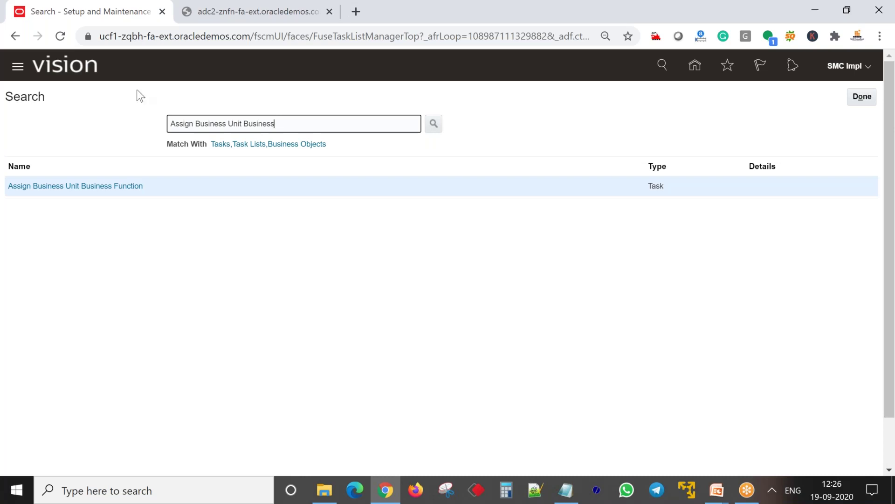
left_click(70, 186)
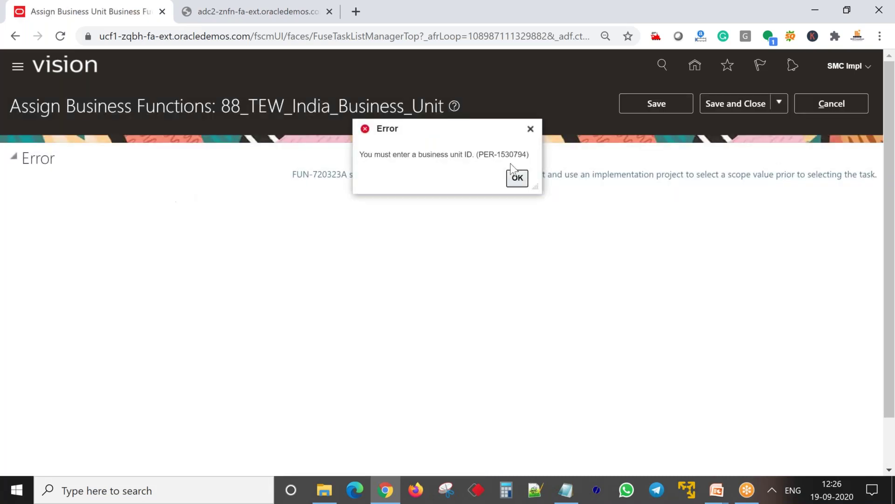
Step: Dismiss the missing business unit ID error and leave the business function assignment for 88_TEW_India_Business_Unit
left_click(517, 178)
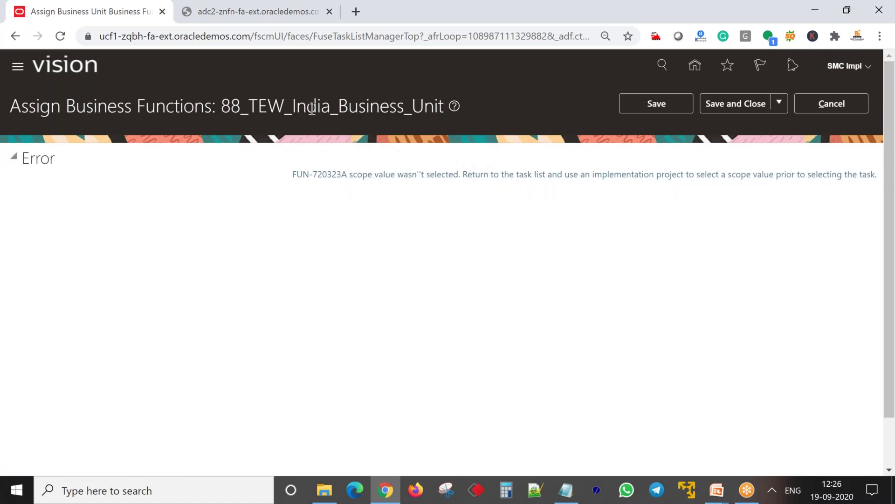
left_click_drag(221, 110, 409, 113)
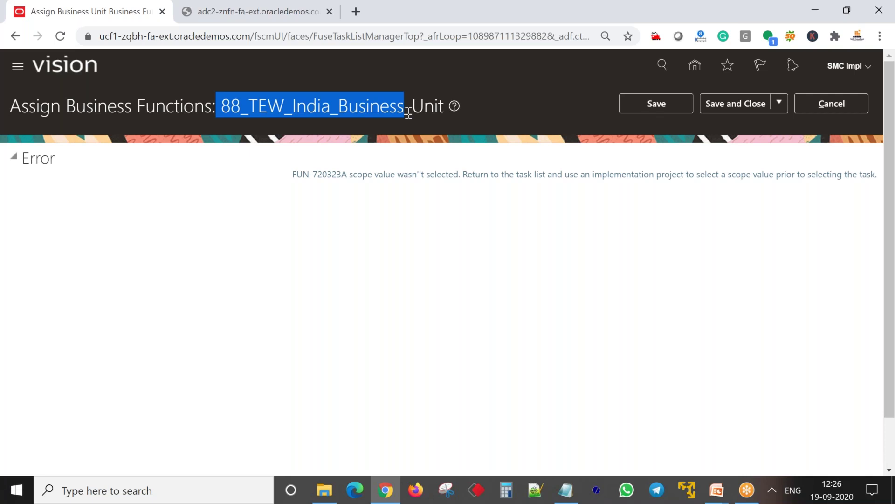
left_click_drag(248, 106, 349, 116)
left_click(800, 102)
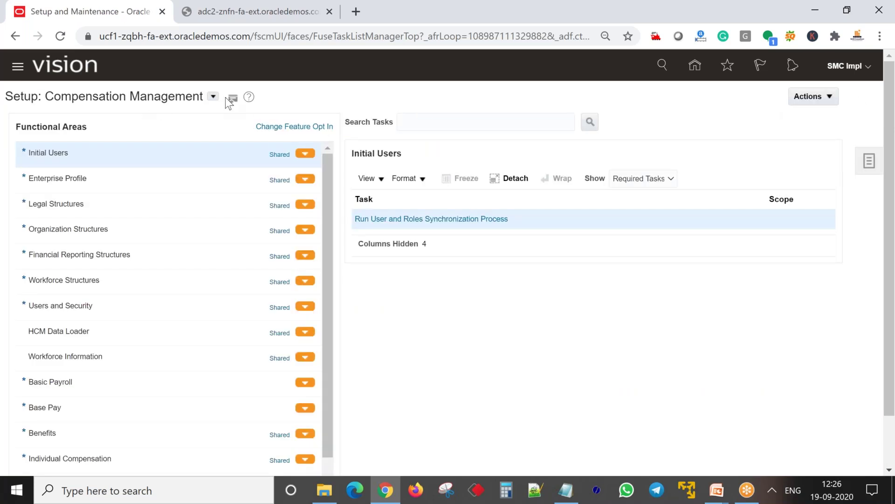
Step: Switch the setup offering to Financials and show its Organization Structures tasks
left_click(215, 97)
left_click(217, 180)
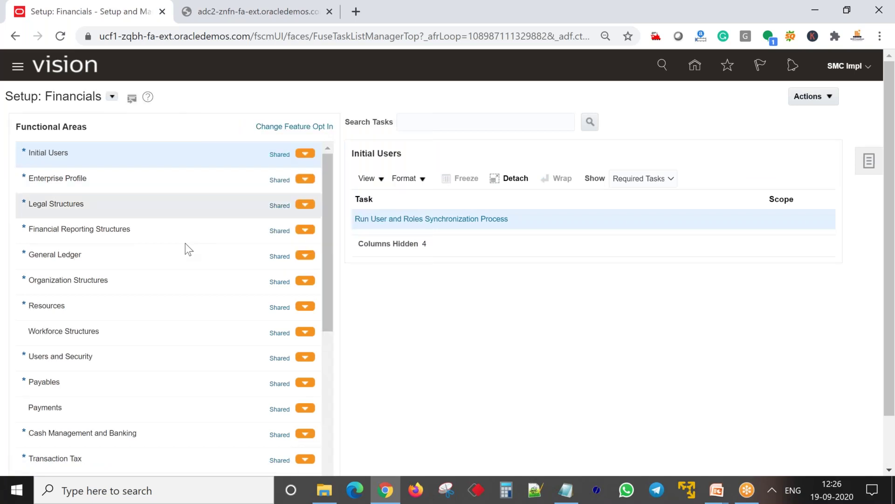
left_click(148, 289)
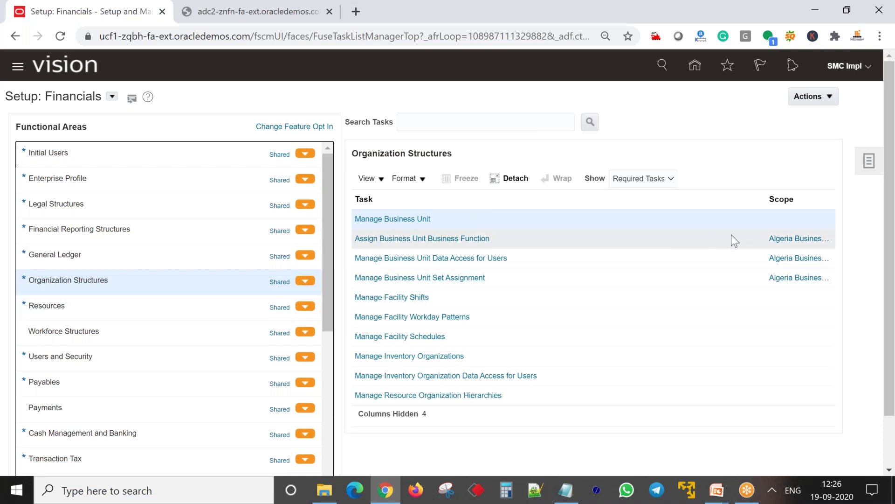
left_click(799, 240)
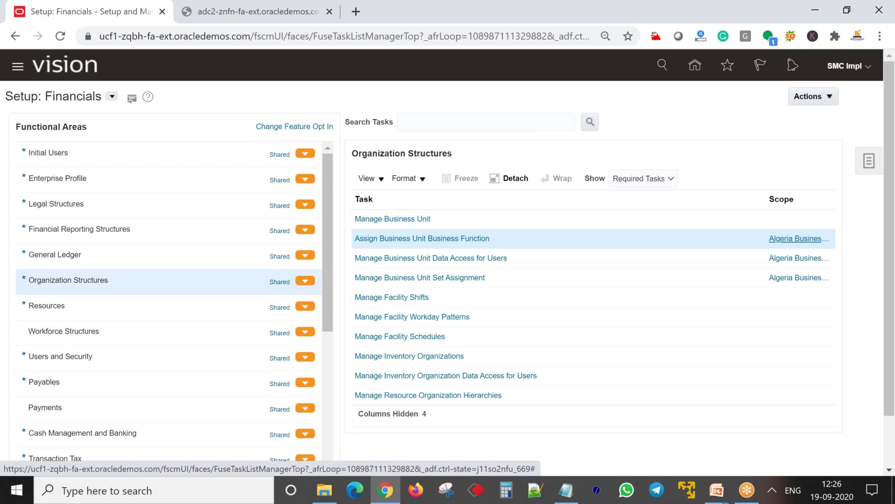
left_click(800, 238)
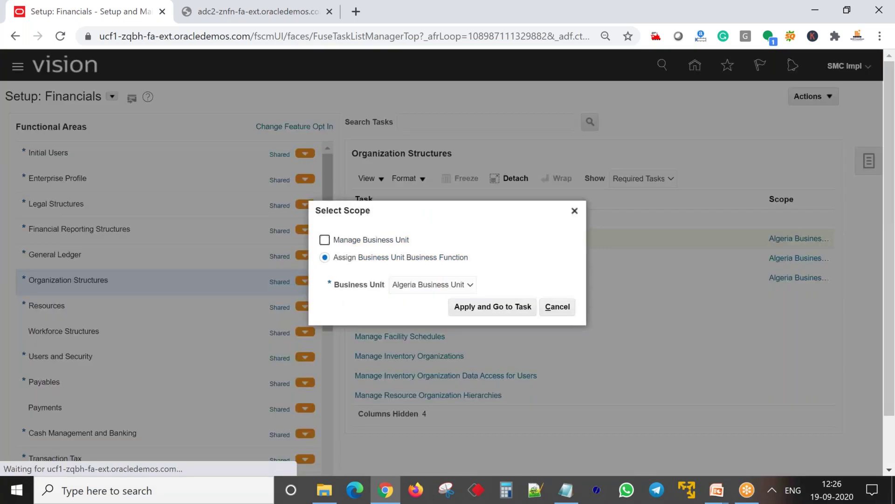
left_click(567, 310)
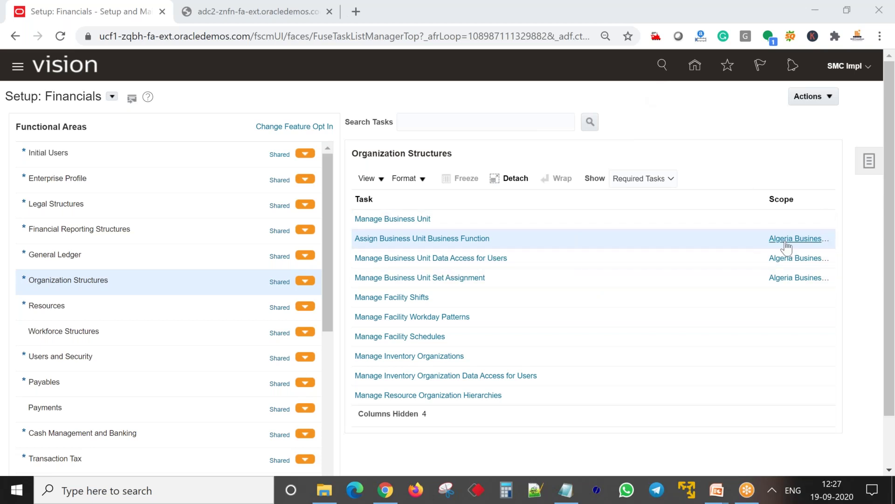
Step: Open the scope of Assign Business Unit Business Function and apply Select and Add for the business unit
mouse_move(786, 246)
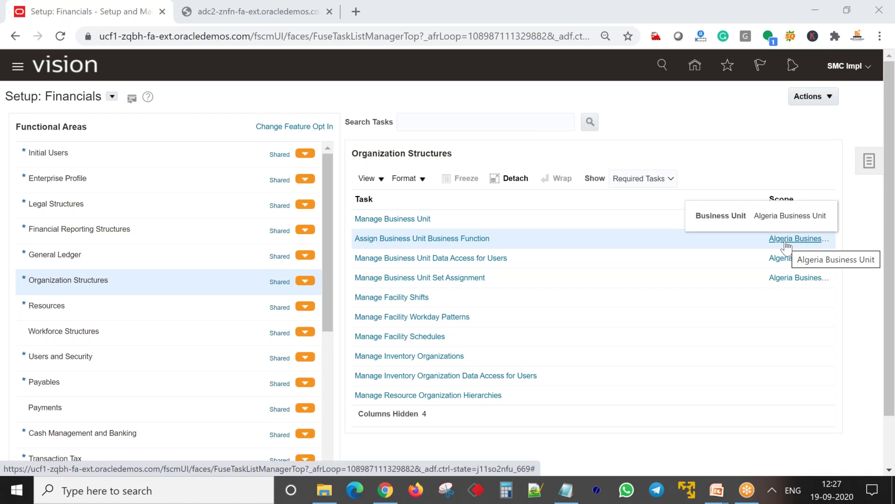
left_click(787, 244)
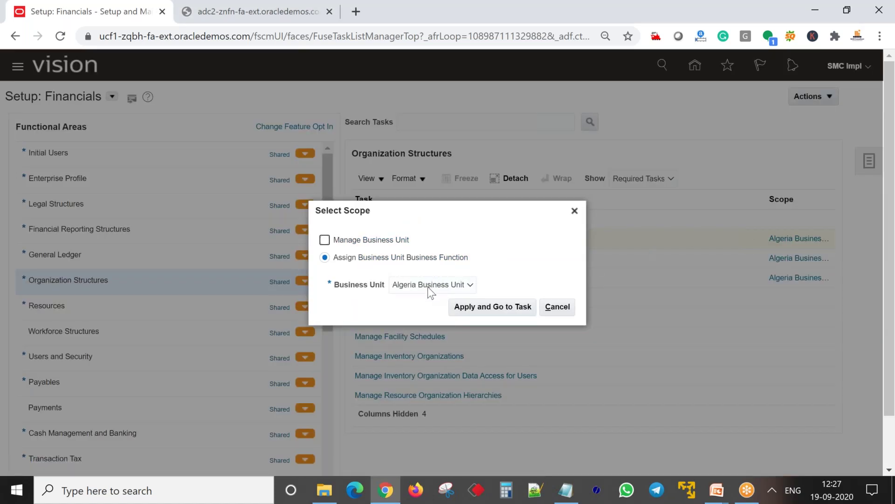
left_click(470, 285)
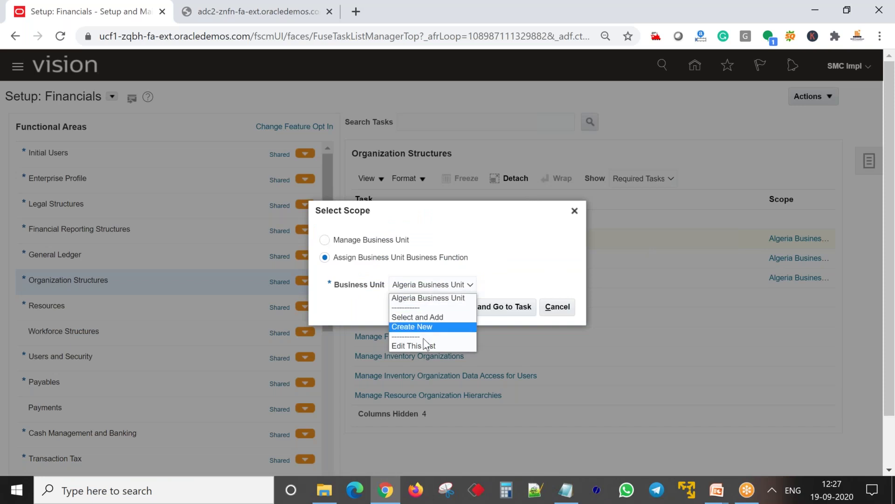
left_click(426, 318)
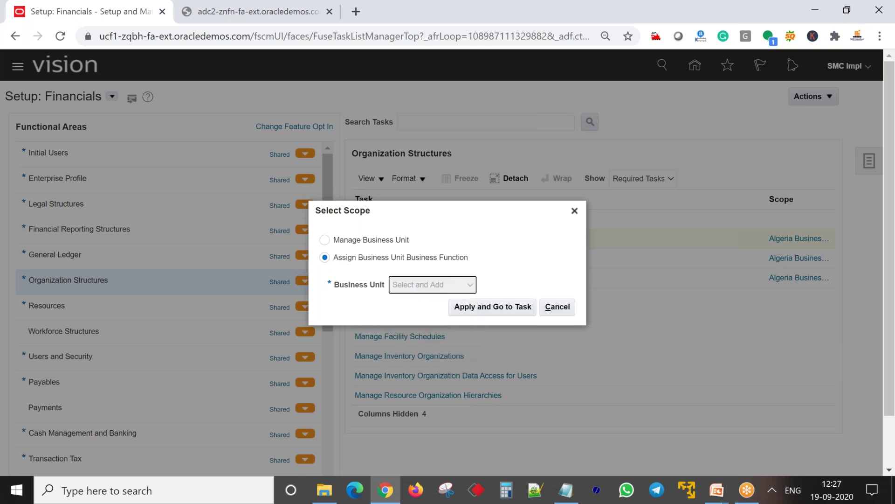
left_click(472, 312)
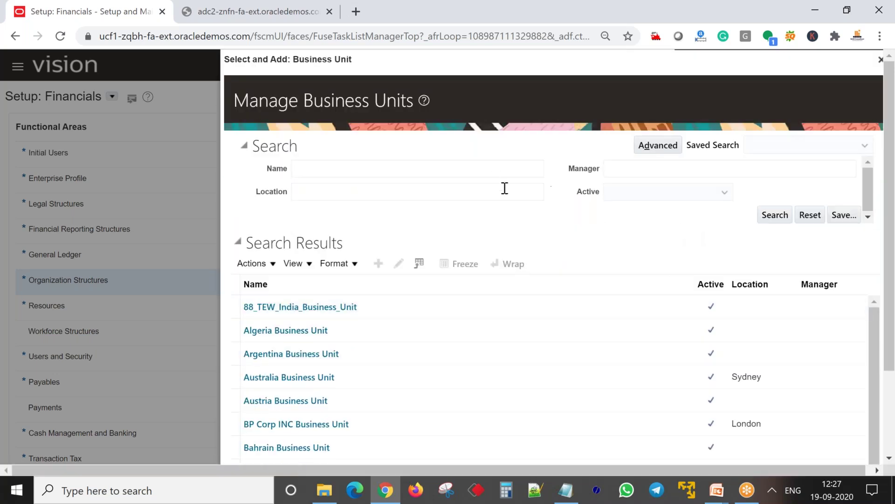
Step: Search the business units for SMC and save SMC Business Unit as the task's scope
left_click(380, 169)
type("SMC")
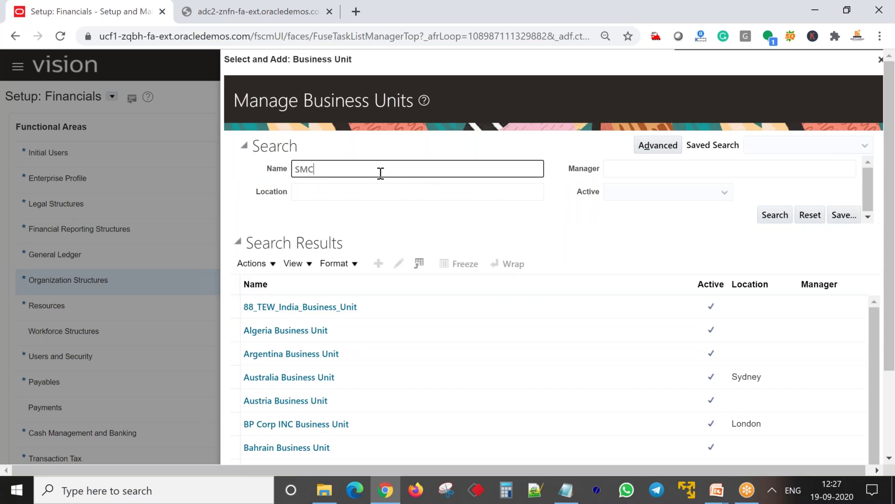
left_click(761, 217)
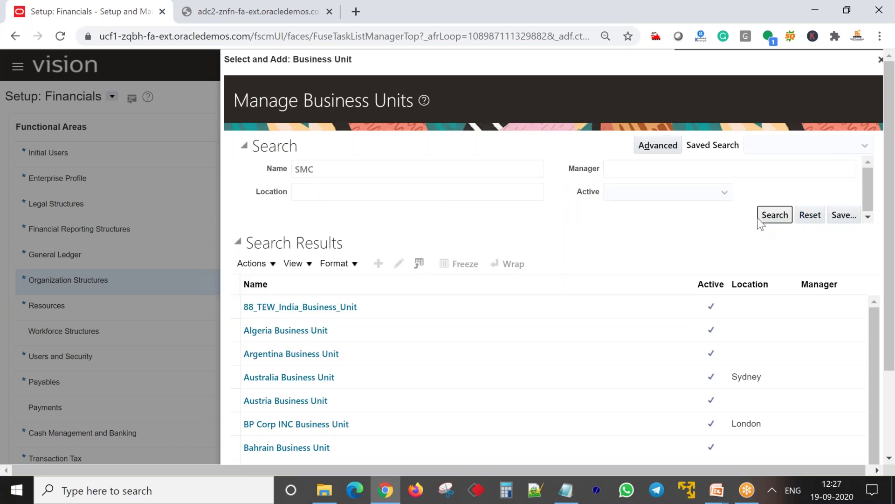
left_click(484, 310)
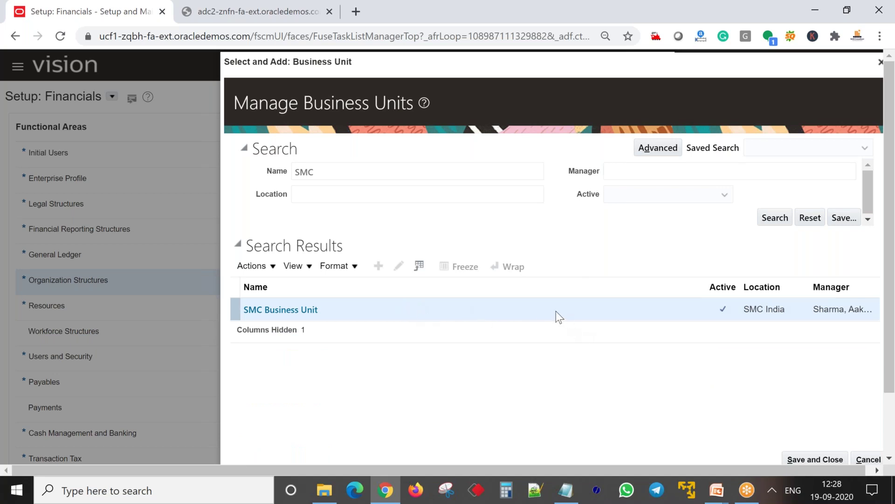
left_click(801, 456)
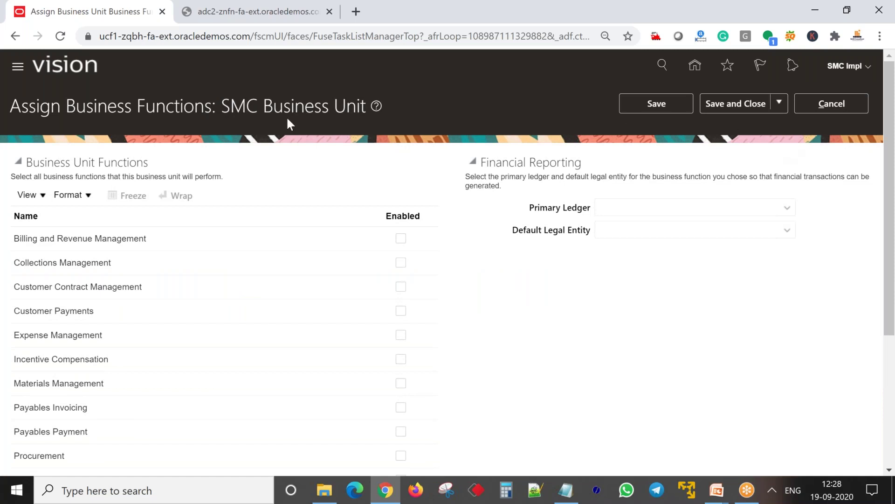
Step: Return to the task list to check the task's scope, and reopen Assign Business Unit Business Function
left_click(852, 103)
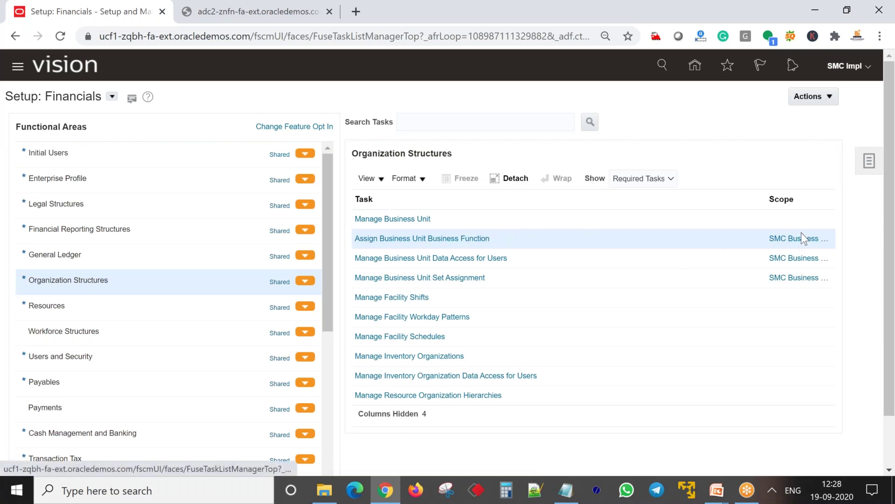
mouse_move(800, 239)
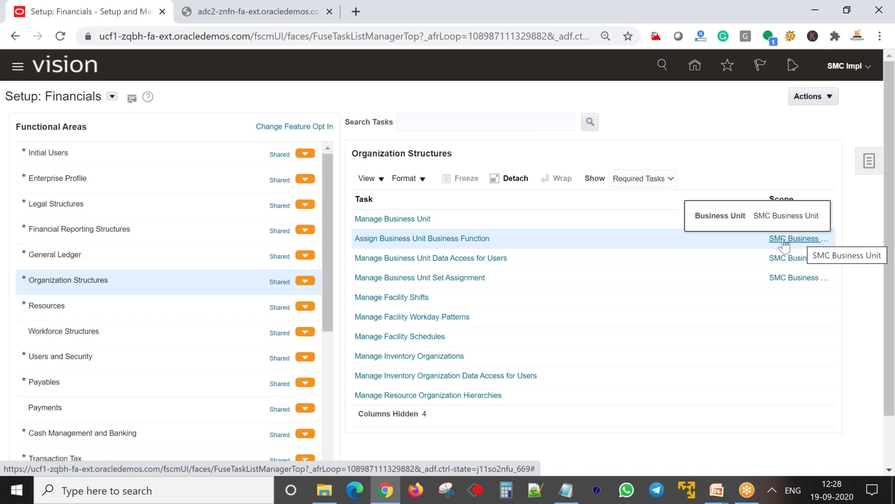
left_click(457, 239)
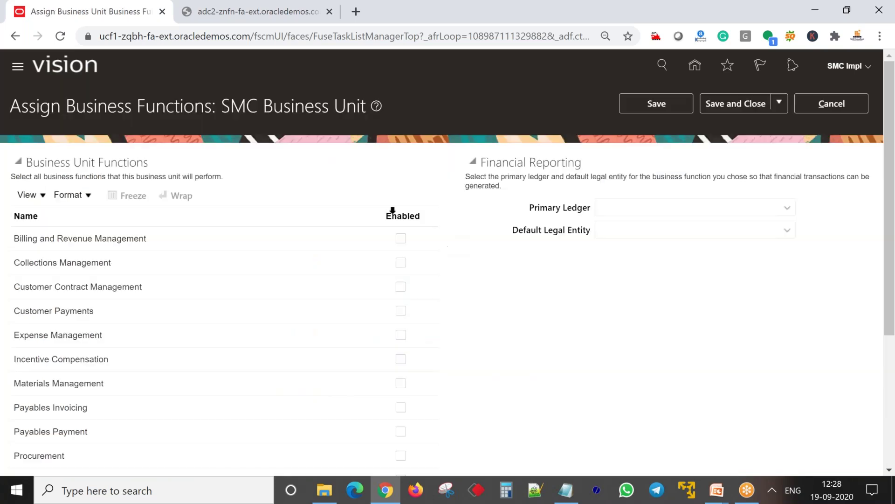
Step: Enable the Procurement, Project Accounting, Receiving, and Revenue Compliance and Accounting functions for SMC Business Unit
left_click_drag(890, 142, 893, 170)
scroll(521, 211, "up", 2)
left_click_drag(28, 163, 171, 161)
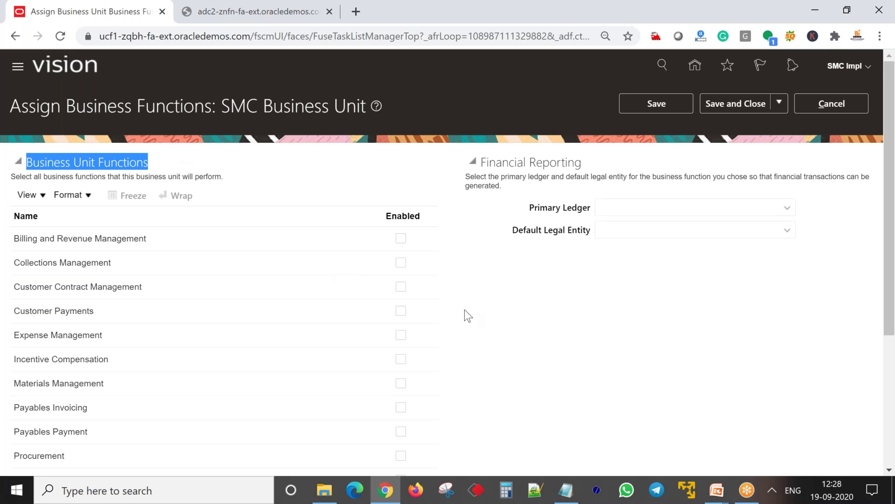
scroll(465, 311, "down", 2)
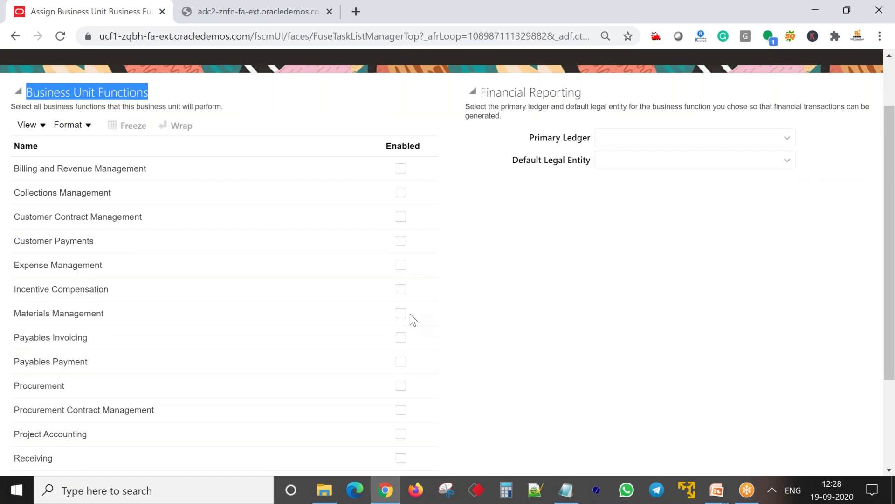
left_click(402, 387)
left_click(403, 436)
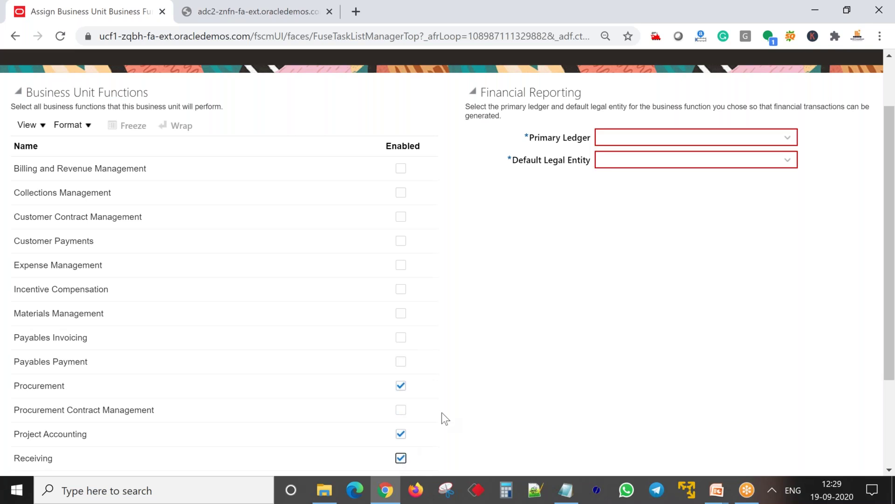
scroll(446, 411, "down", 3)
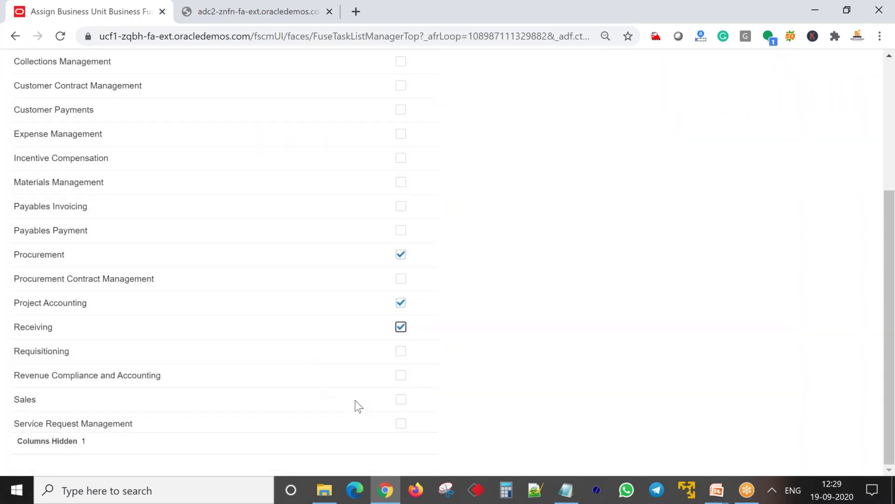
left_click(400, 375)
Step: Enable Payables Payment, Payables Invoicing, Procurement Contract Management, Customer Contract Management, Customer Payments and Collections Management for the business unit
scroll(455, 273, "up", 3)
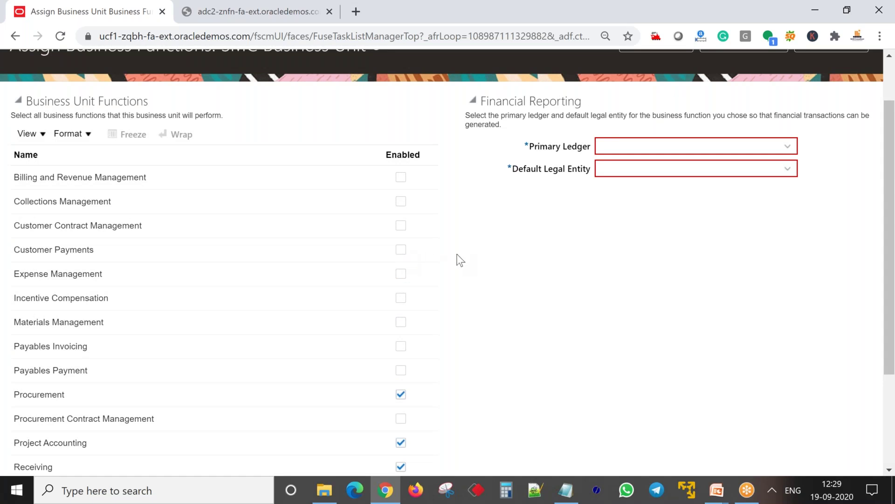
scroll(459, 259, "down", 2)
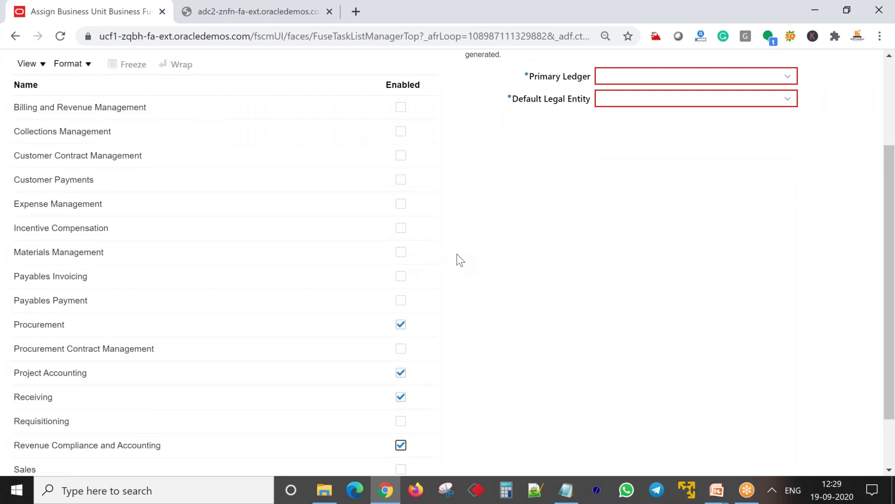
scroll(459, 260, "up", 2)
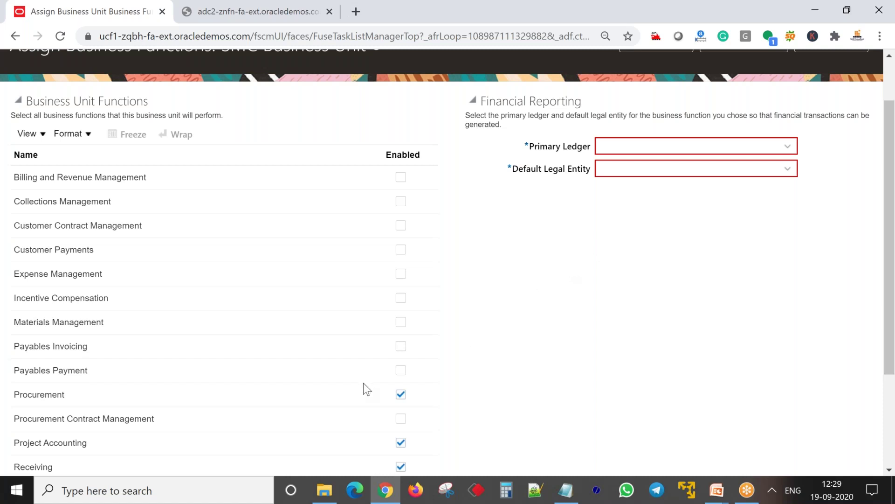
left_click(400, 370)
left_click(401, 346)
left_click(400, 422)
left_click(402, 228)
left_click(401, 251)
left_click(401, 201)
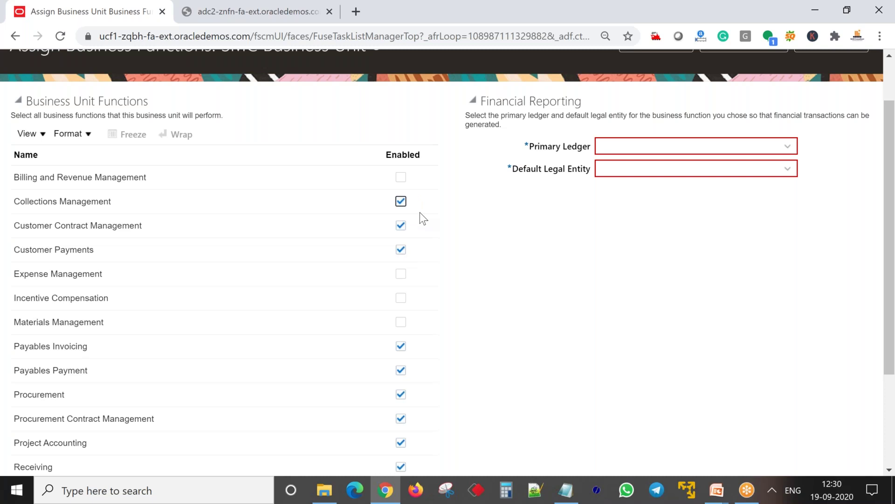
Step: Search the primary ledgers for India in the financial reporting settings of SMC Business Unit
scroll(291, 221, "down", 3)
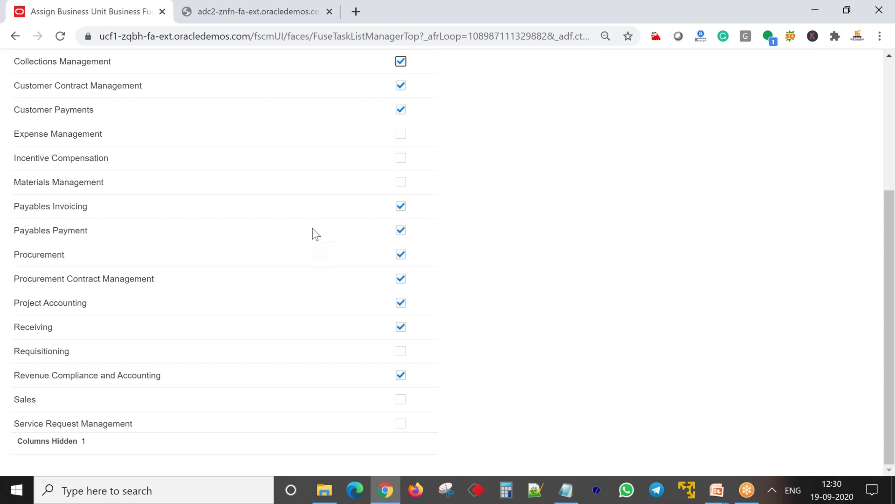
scroll(313, 229, "up", 5)
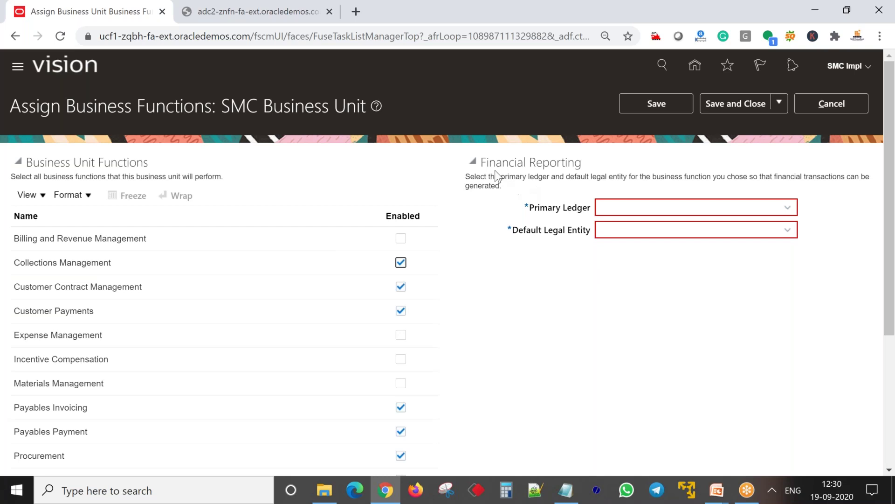
left_click_drag(482, 161, 516, 164)
left_click(574, 179)
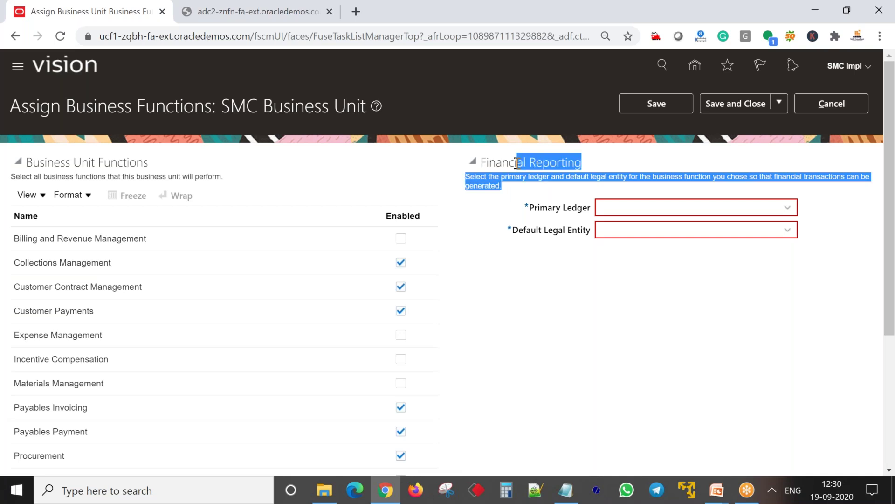
left_click(788, 207)
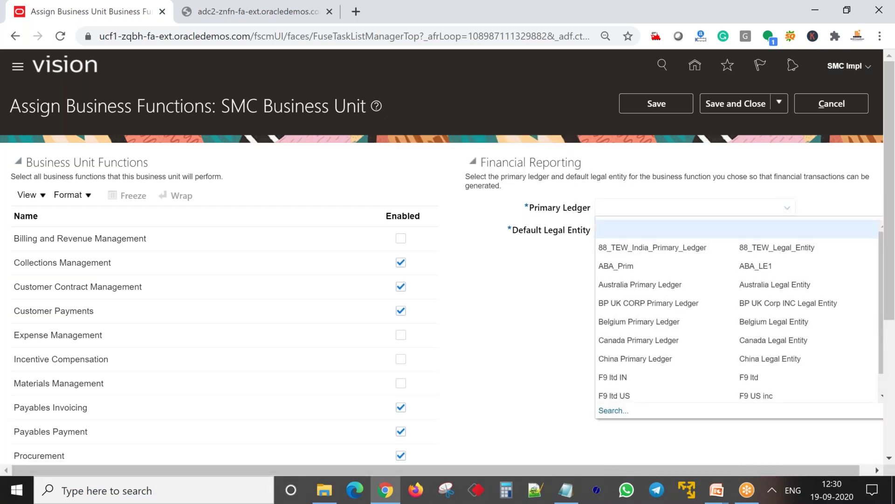
scroll(692, 287, "down", 1)
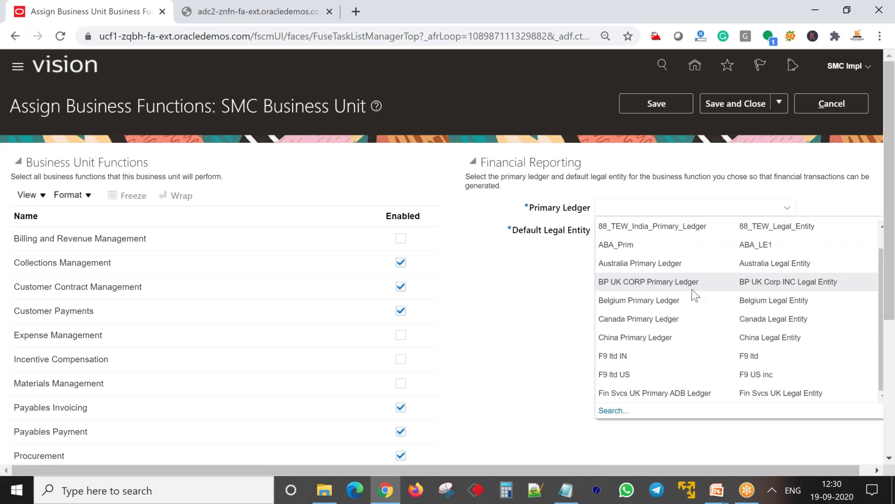
left_click(613, 412)
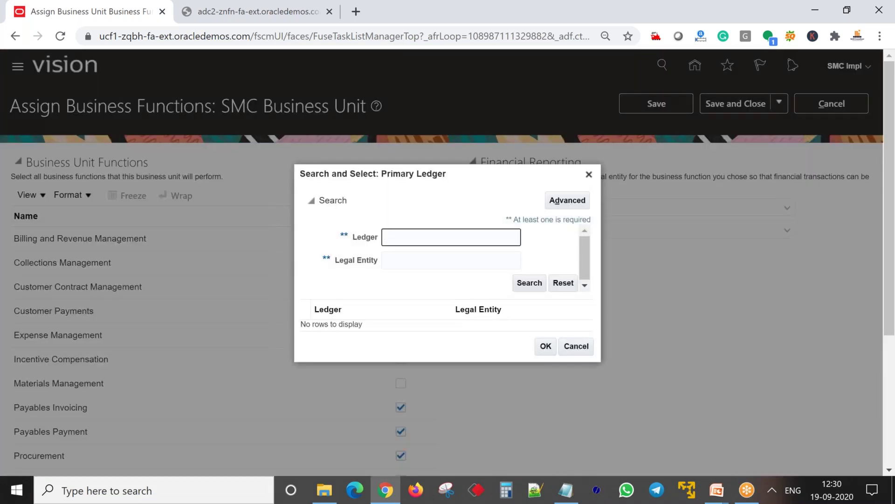
type("India")
key("Return")
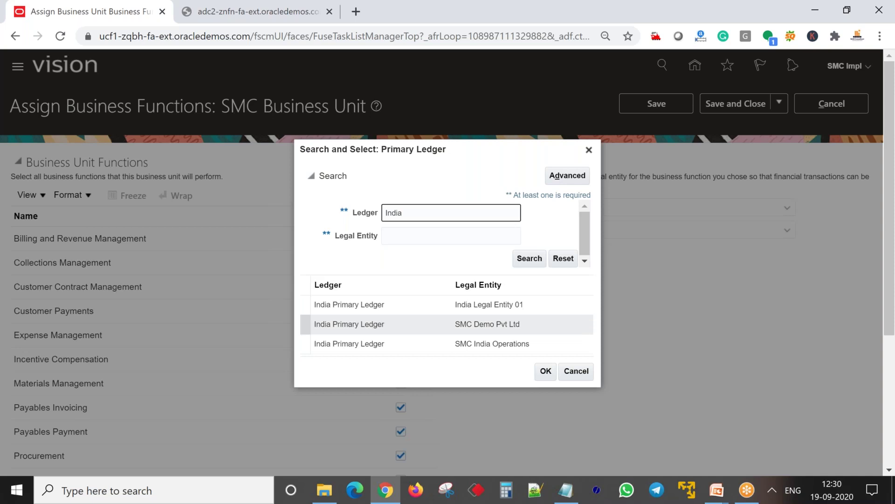
Step: Assign India Primary Ledger with SMC Demo Pvt Ltd as the default legal entity
left_click(381, 324)
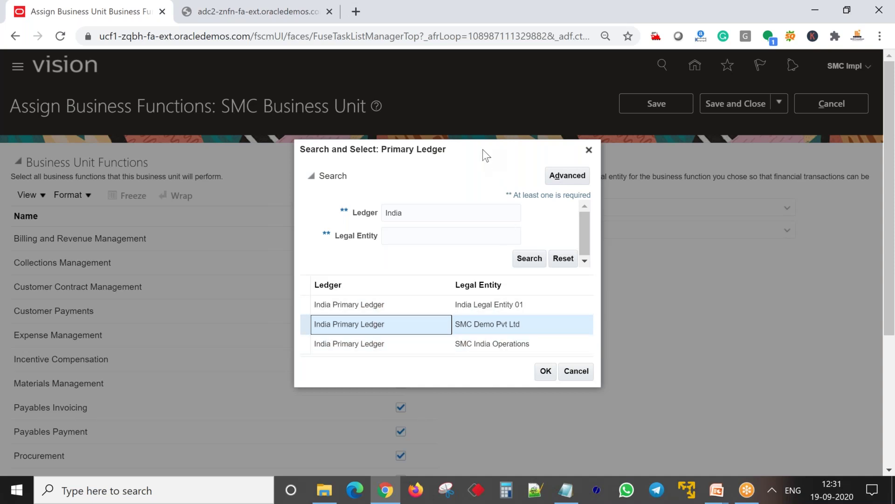
left_click_drag(481, 144, 354, 142)
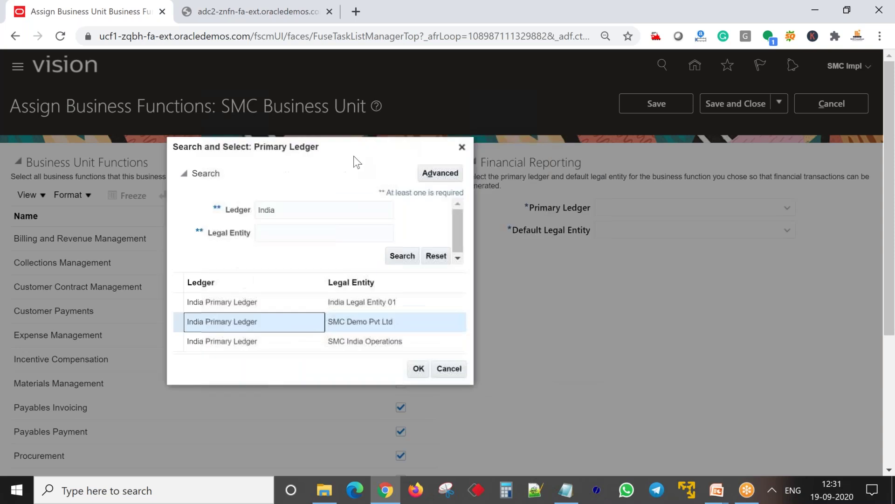
left_click(416, 368)
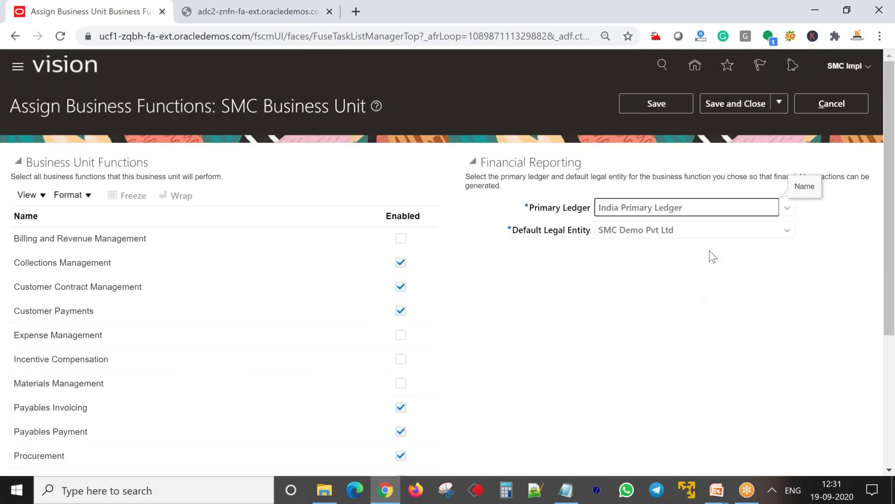
Step: Check the available default legal entities, keep SMC Demo Pvt Ltd, and save and close the business function assignment
left_click(666, 208)
left_click(672, 232)
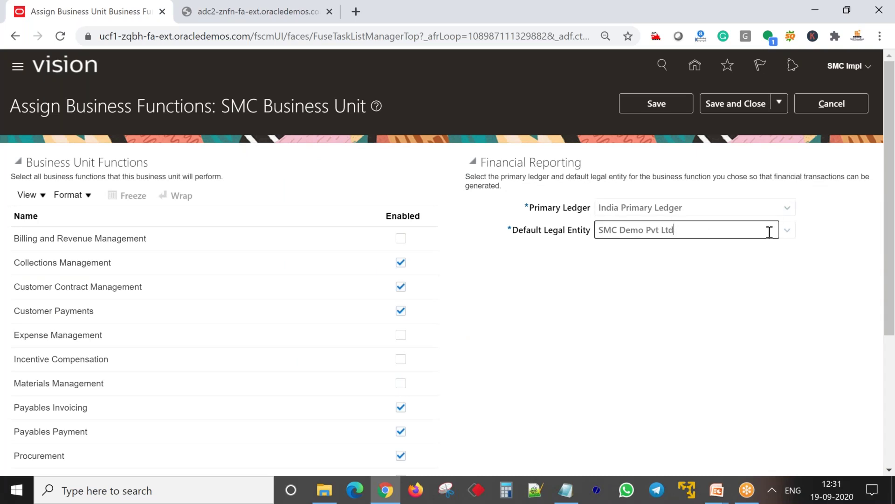
left_click(788, 230)
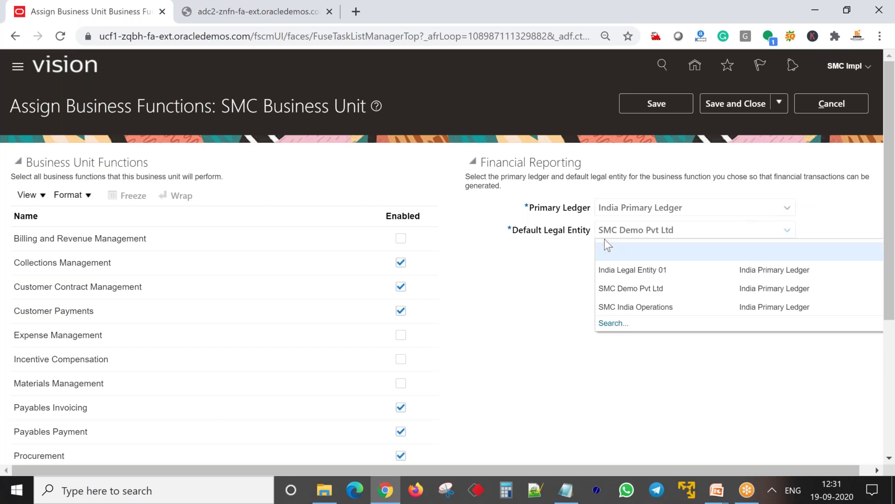
left_click(499, 292)
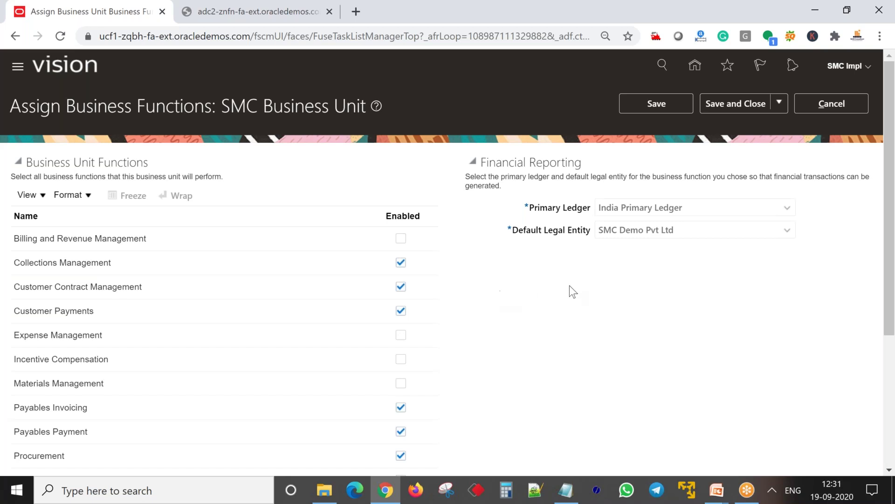
left_click(725, 104)
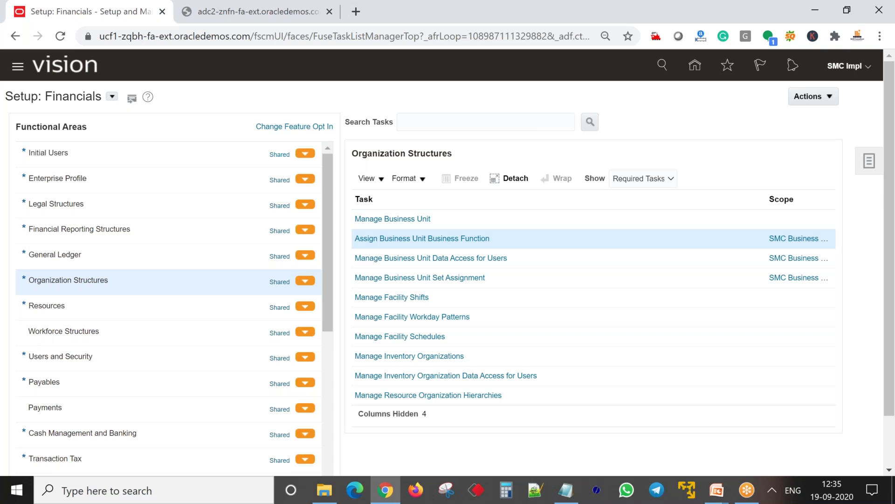
Step: Switch to the PowerPoint slide show and display the Review slide
left_click(717, 490)
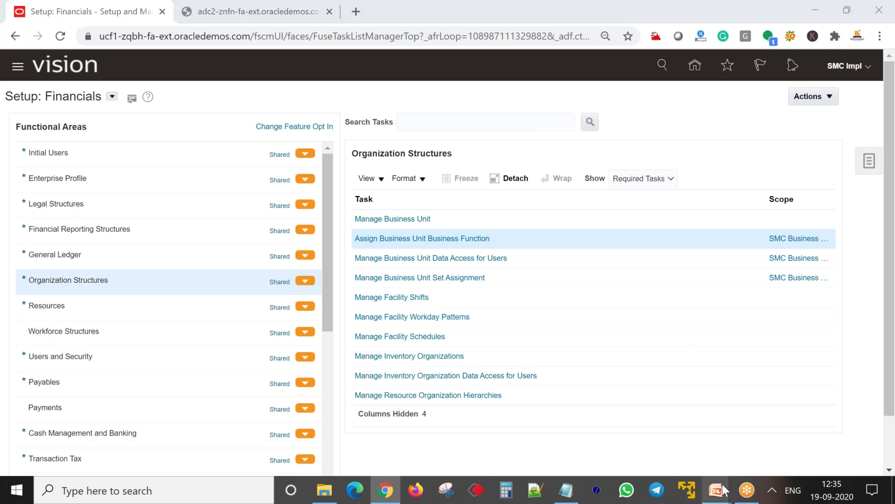
left_click(758, 419)
left_click(759, 419)
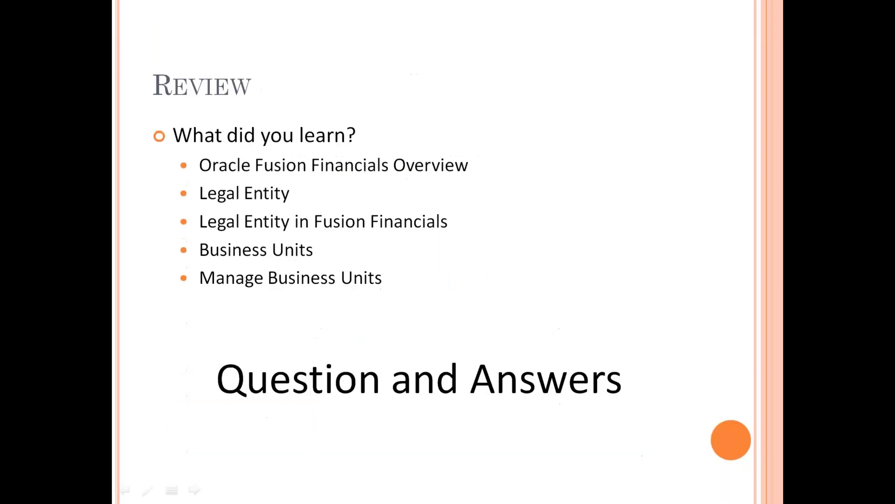